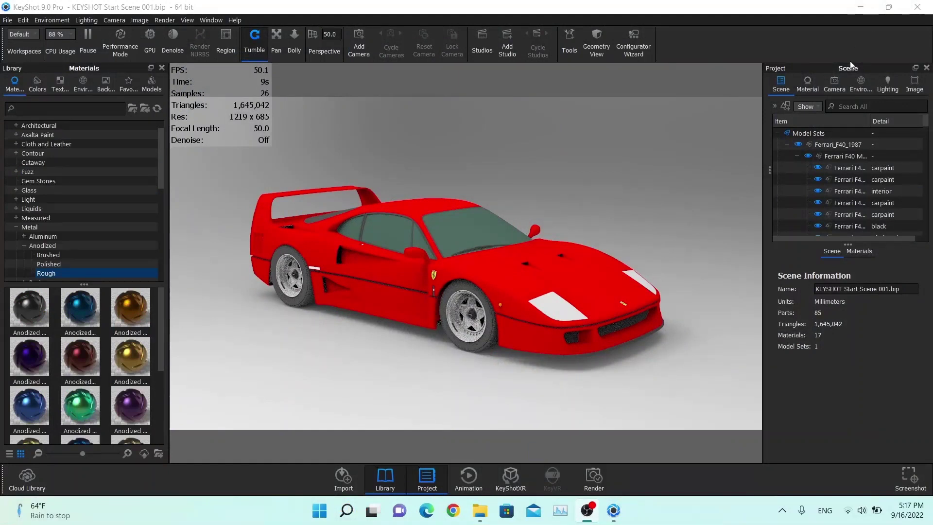
- Add a new camera to the scene and orbit it to a low rear three-quarter view of the car
left_click(835, 85)
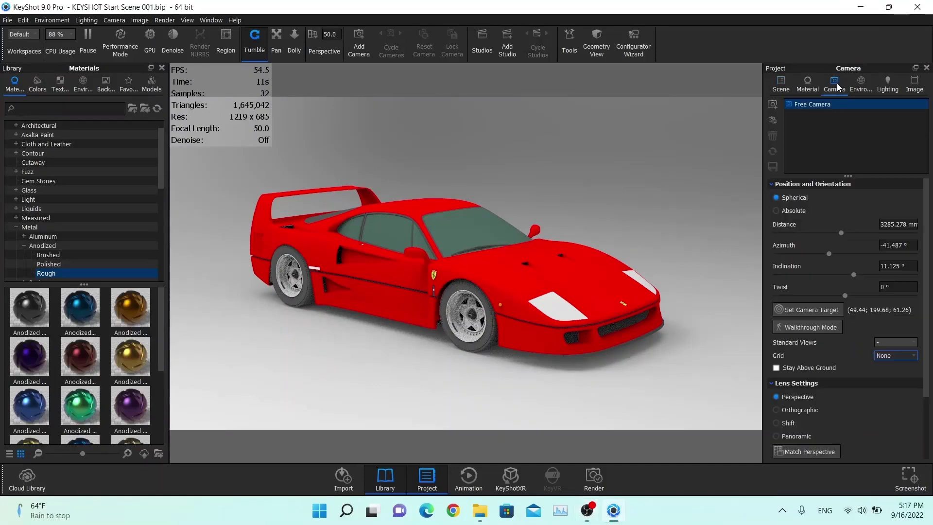
left_click(773, 105)
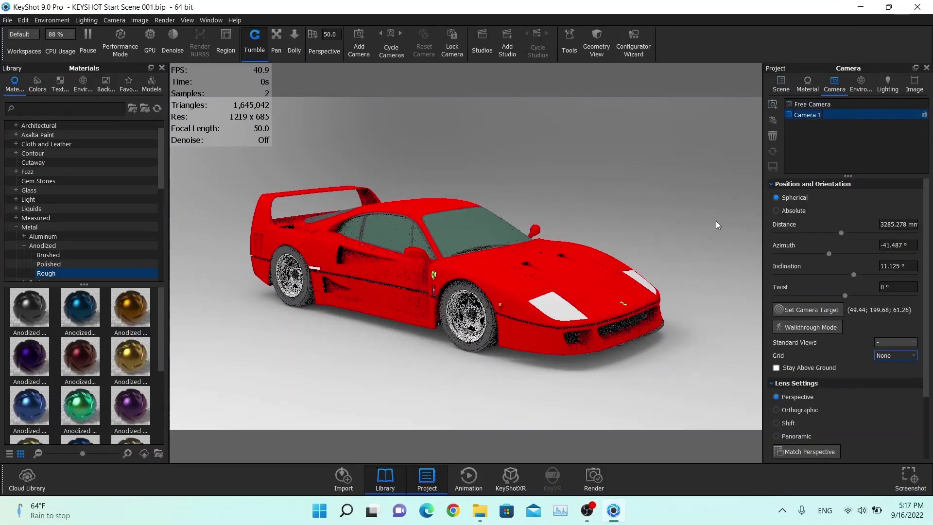
left_click_drag(716, 222, 517, 211)
- Set the new camera's perspective focal length to 70 mm
scroll(882, 369, "down", 3)
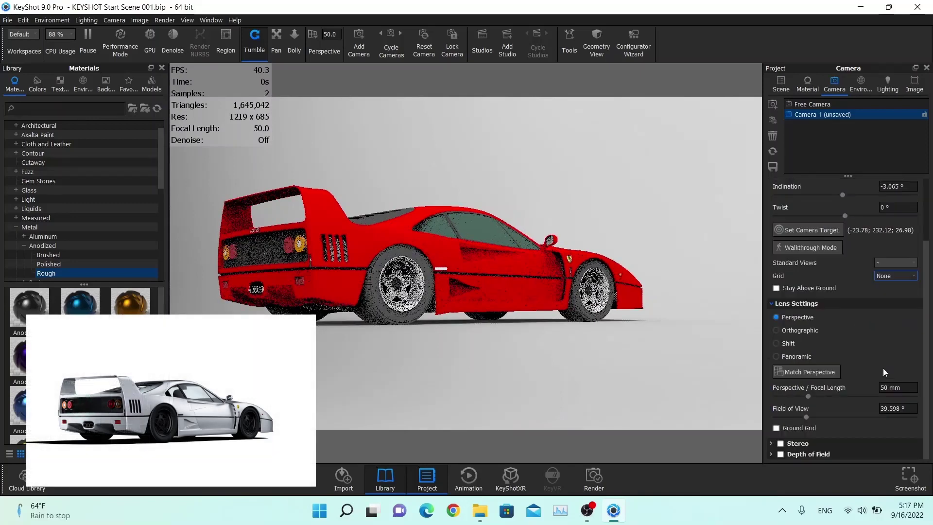
left_click_drag(809, 398, 821, 396)
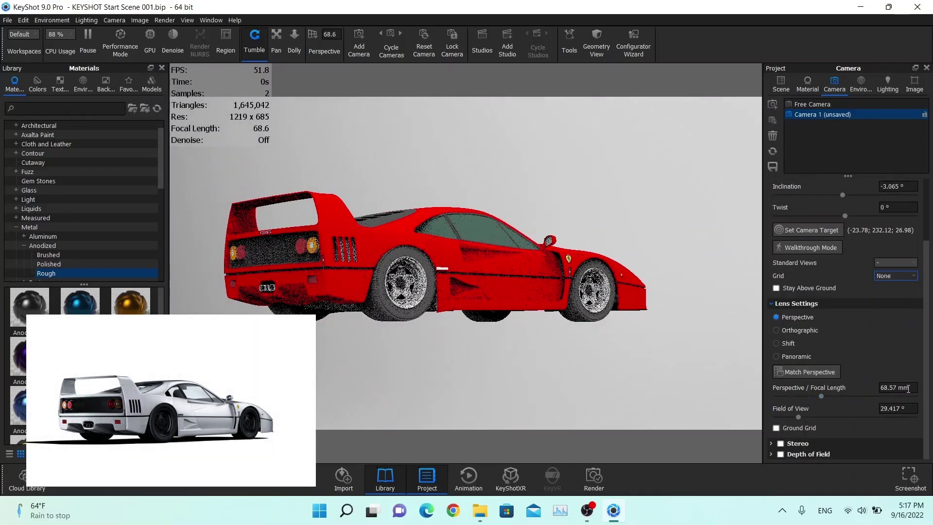
left_click(889, 387)
type("70")
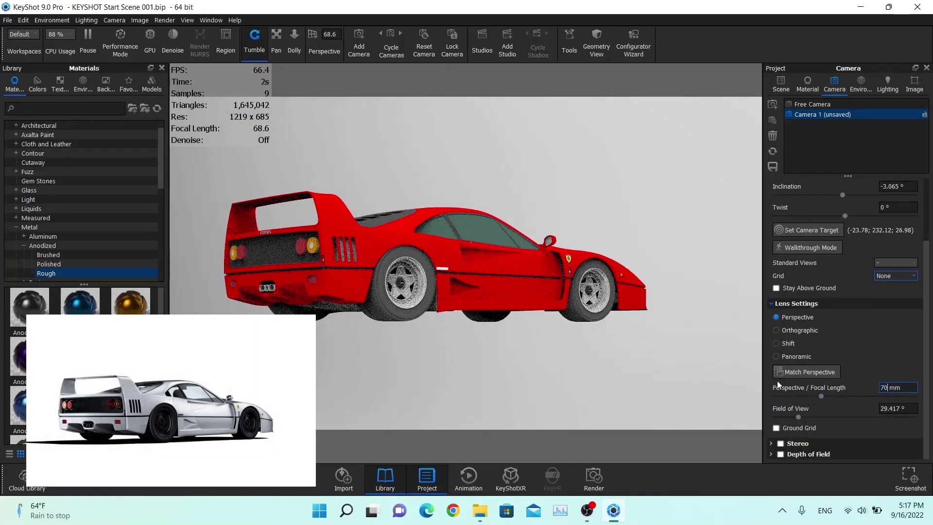
key("Return")
- Raise the camera's inclination to about 3.2° and set its distance to 5100 mm
left_click_drag(843, 195, 848, 195)
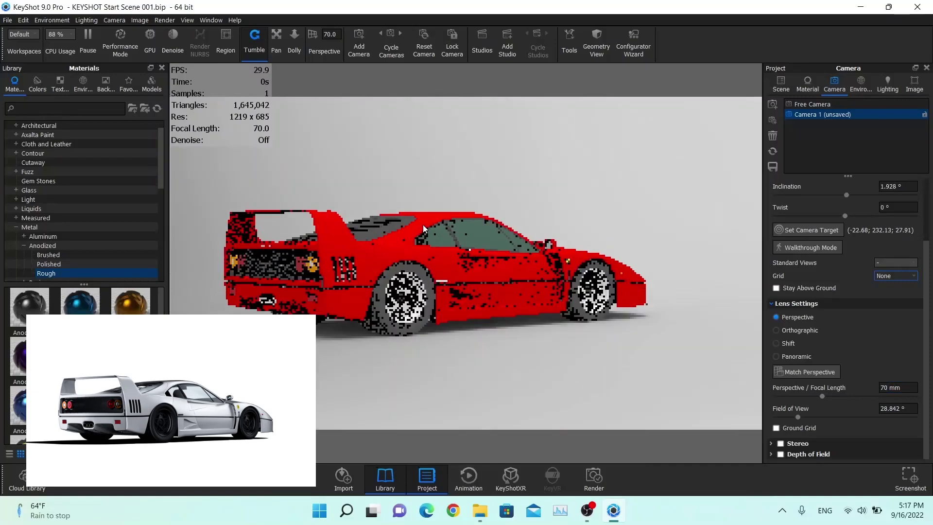
scroll(834, 267, "up", 2)
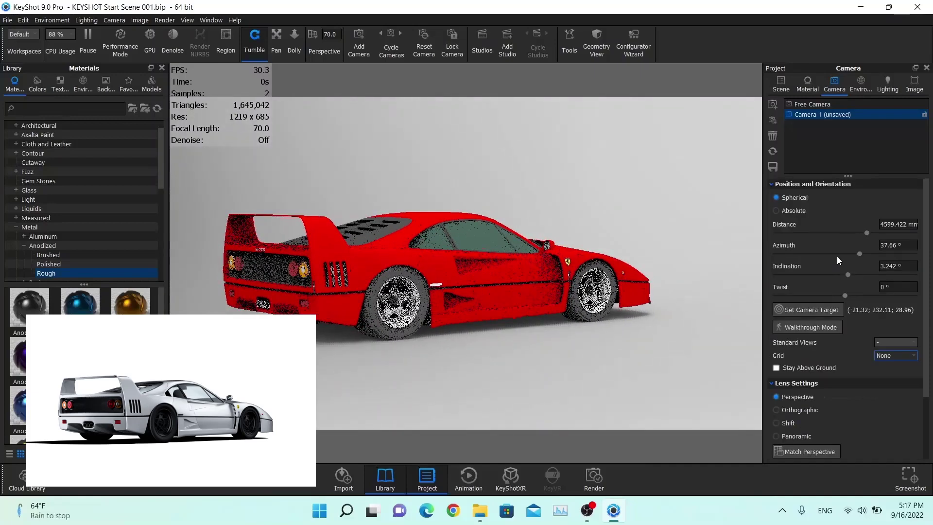
left_click(889, 224)
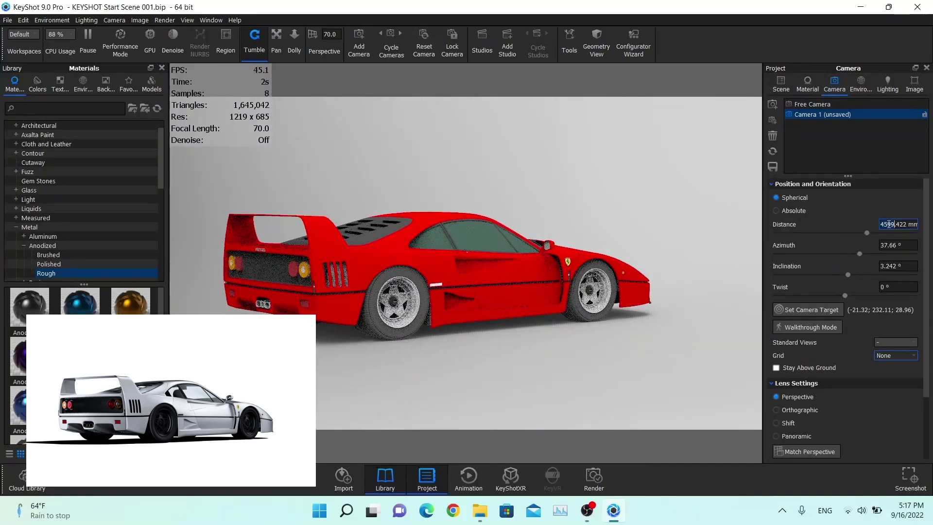
key("BackSpace")
key("BackSpace")
key("BackSpace")
key("BackSpace")
type("5100")
key("Delete")
key("Delete")
key("Delete")
key("Delete")
key("Return")
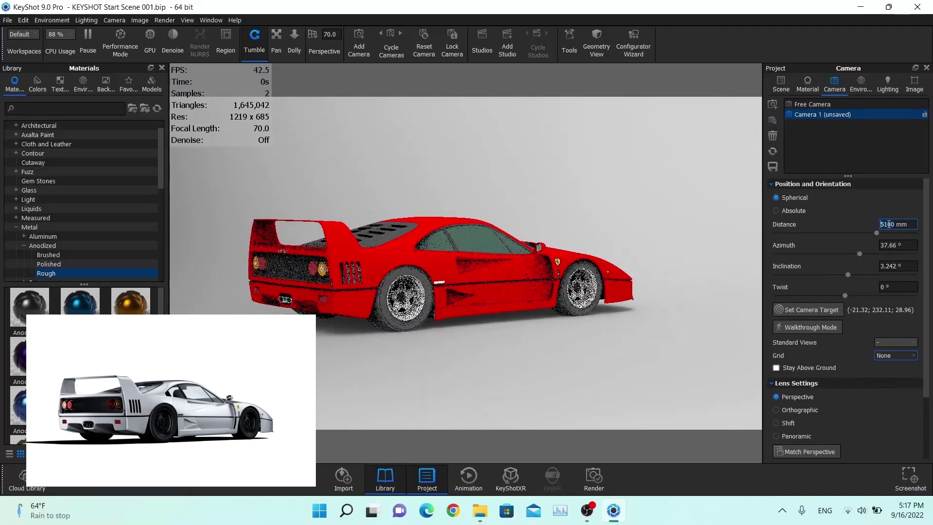
- Adjust the camera's azimuth to about 48.6° and its inclination to about -1.6°
left_click_drag(859, 253, 863, 254)
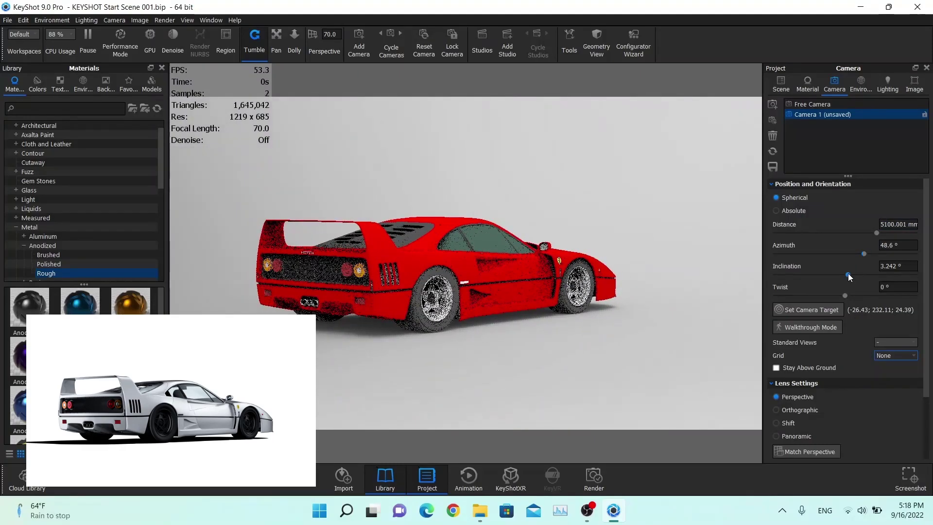
left_click_drag(848, 275, 844, 273)
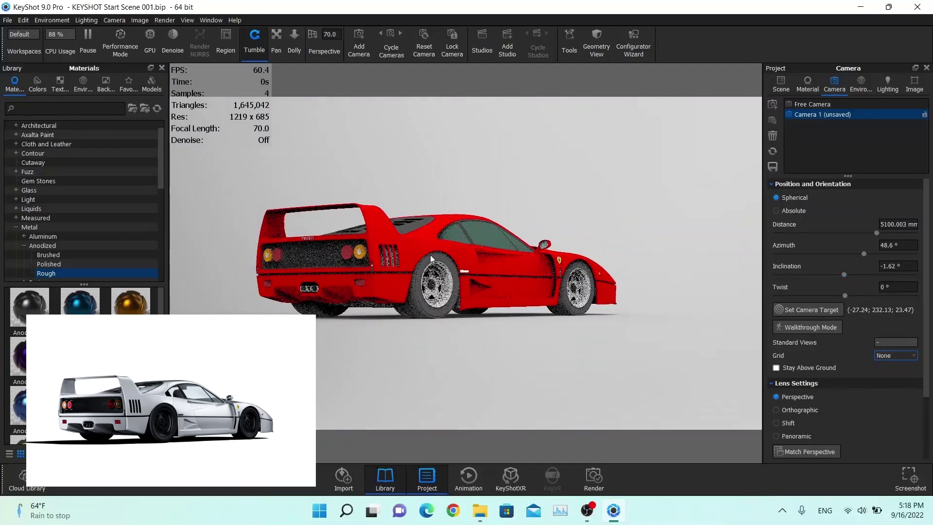
middle_click_drag(430, 259, 425, 258)
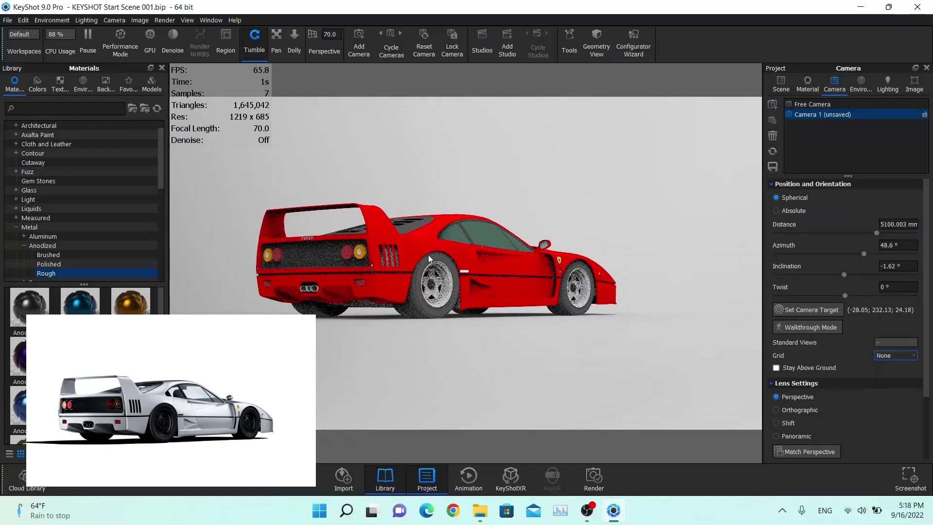
- Frame the car left of and slightly below the image centre using a Quarters composition grid, and set the grid back to None
left_click(891, 354)
left_click(889, 384)
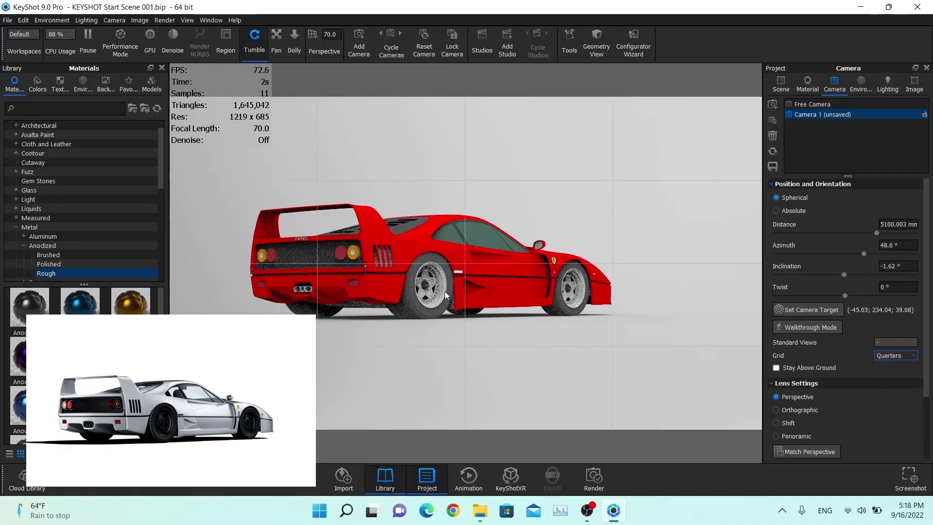
middle_click_drag(472, 265, 394, 270)
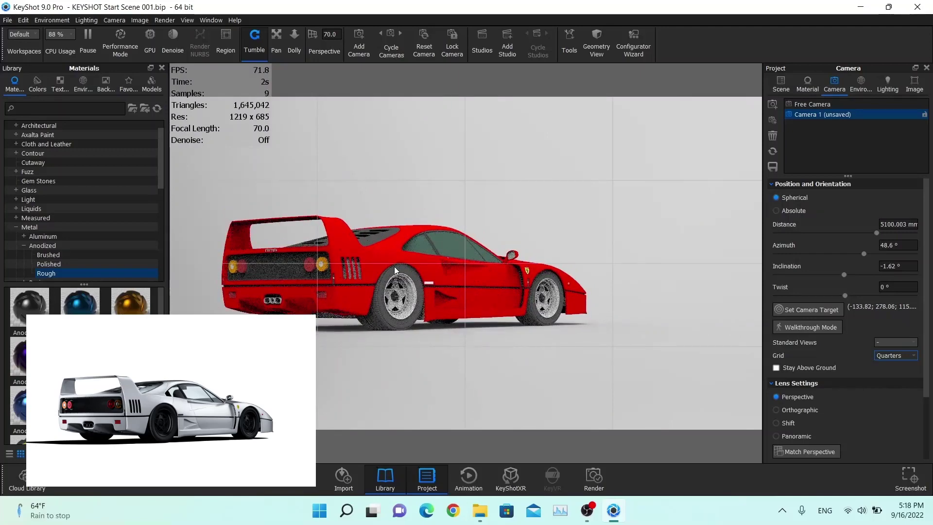
middle_click_drag(394, 271, 396, 271)
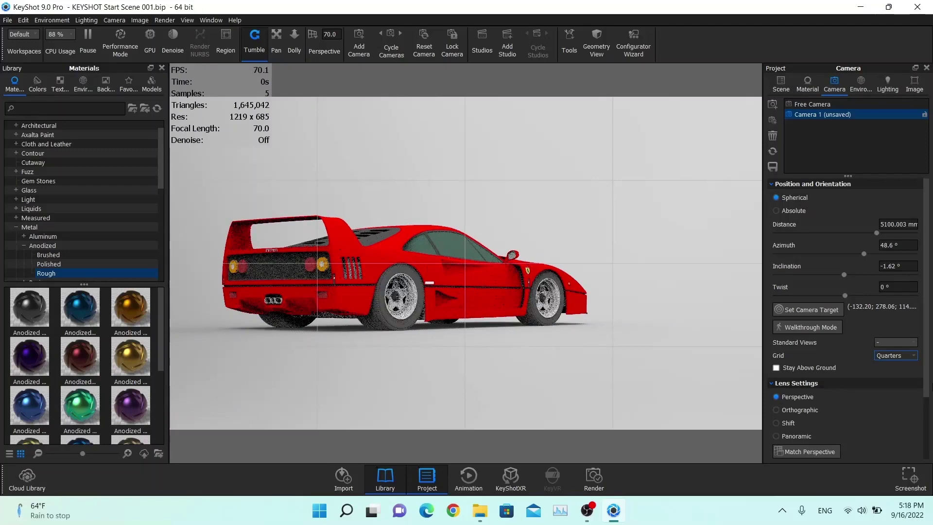
left_click(896, 356)
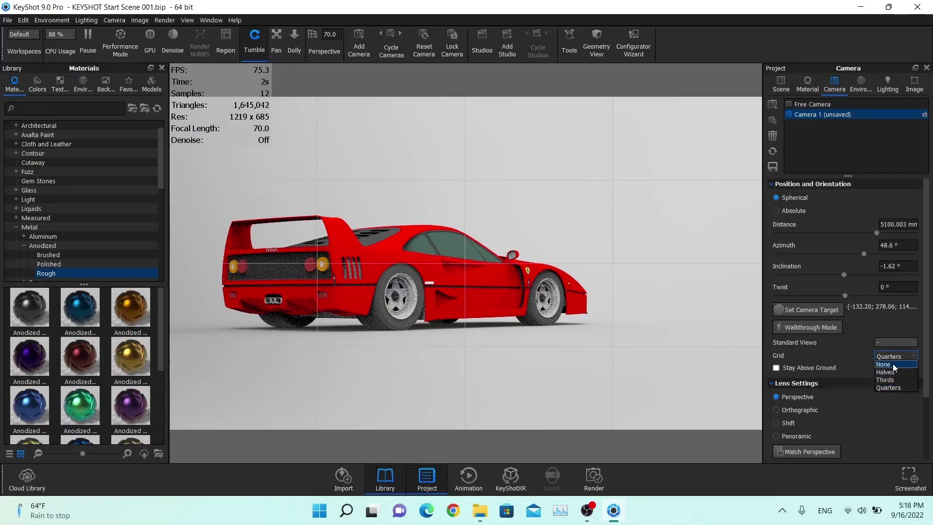
left_click(893, 364)
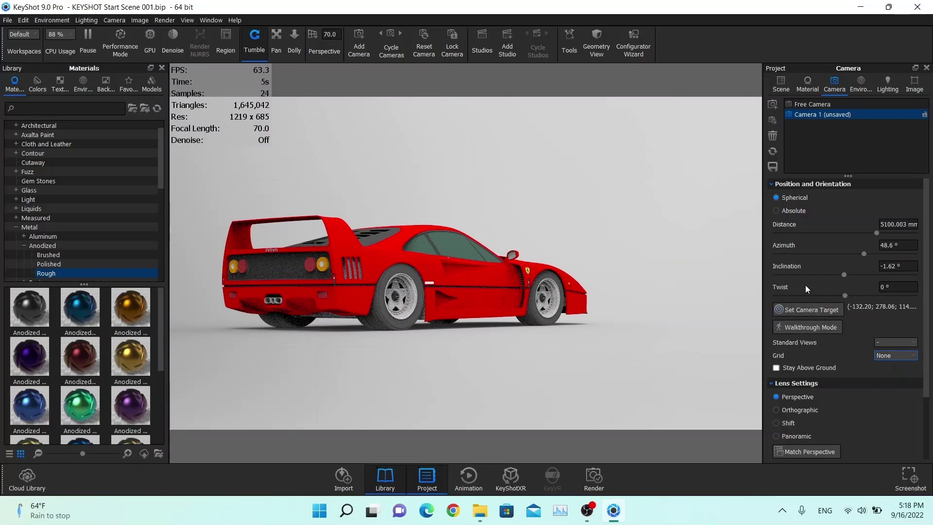
- Save the current view to Camera 1 and lock that camera
left_click(773, 167)
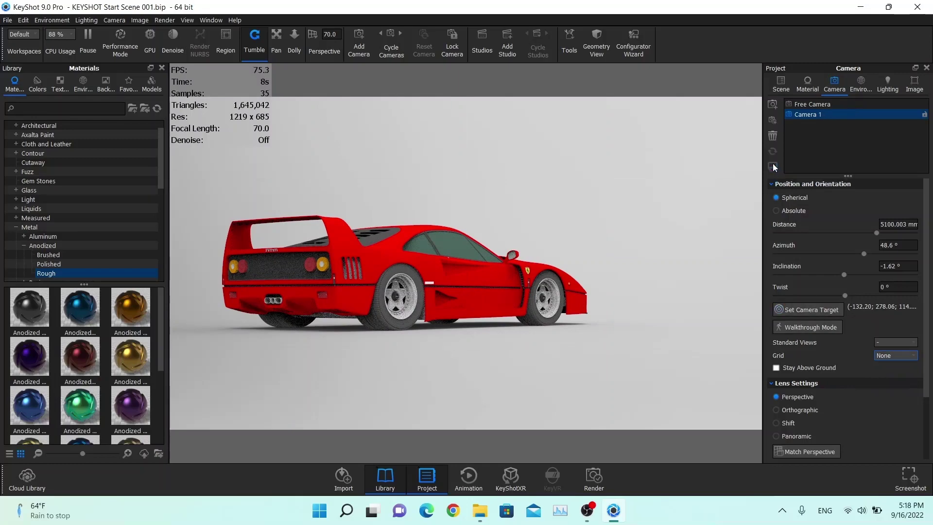
left_click(925, 116)
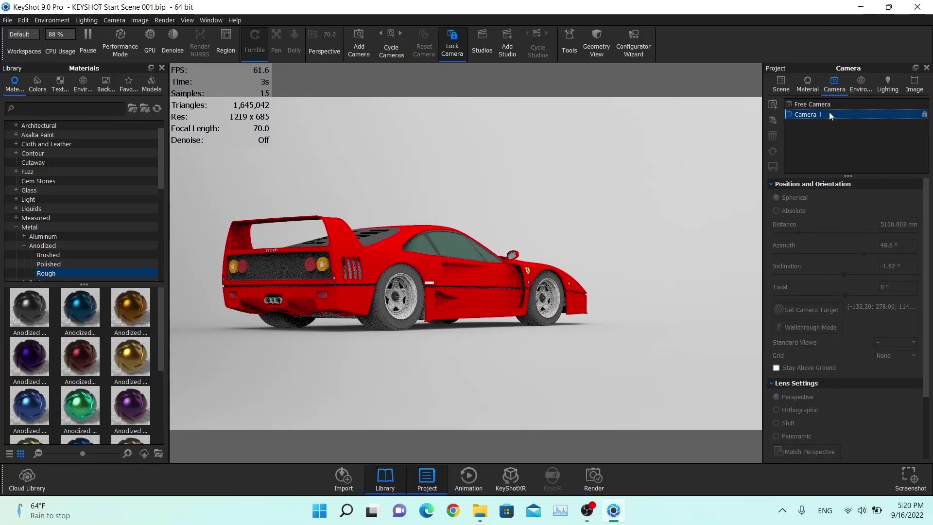
- Check the saved view by orbiting the Free Camera around the car and returning to Camera 1
left_click(817, 105)
left_click_drag(357, 203, 585, 211)
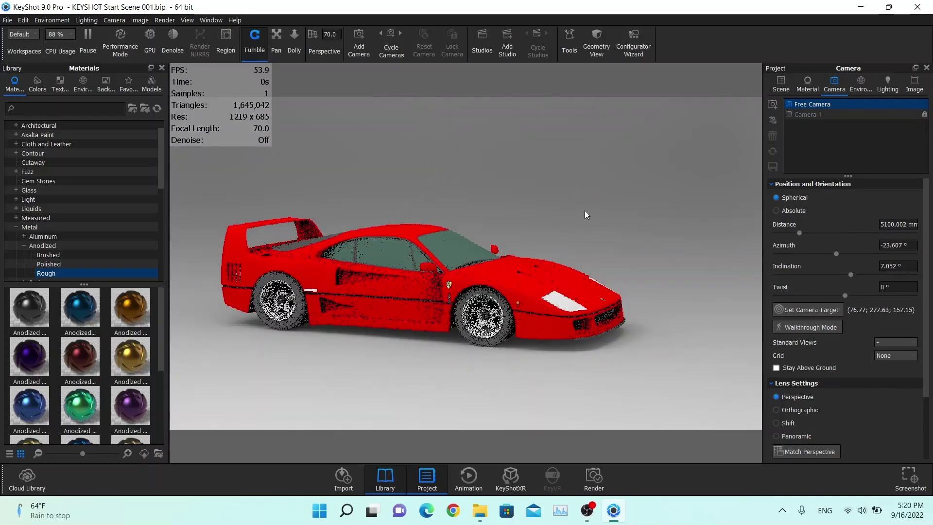
left_click(826, 115)
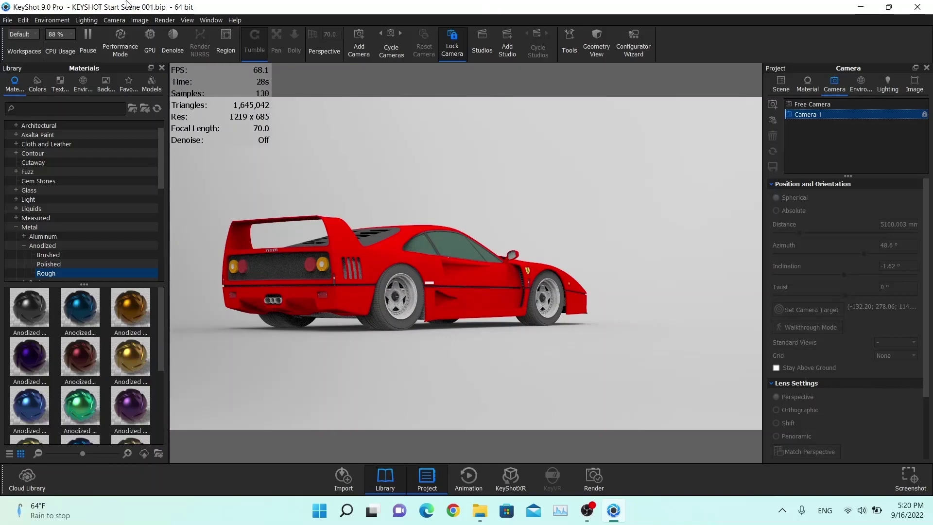
scroll(75, 166, "down", 5)
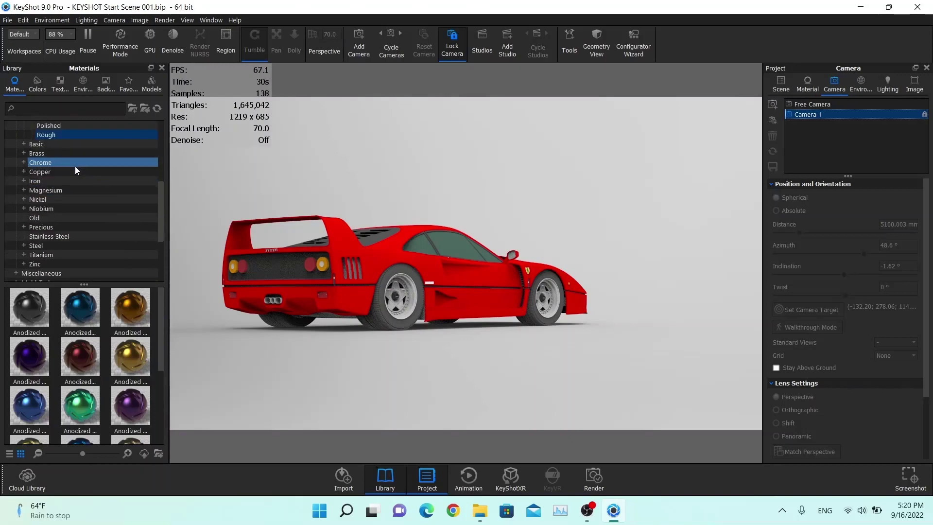
scroll(74, 166, "up", 6)
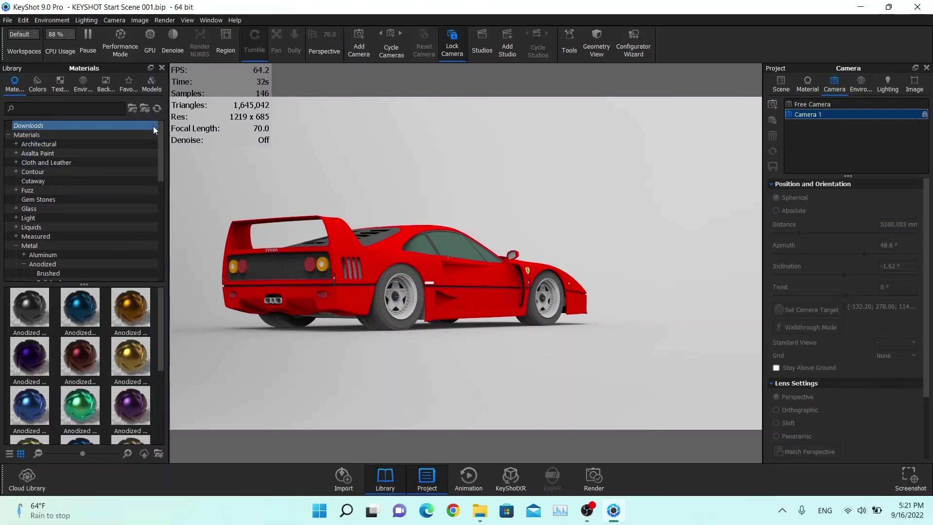
- Add a ground plane to the scene
left_click(21, 22)
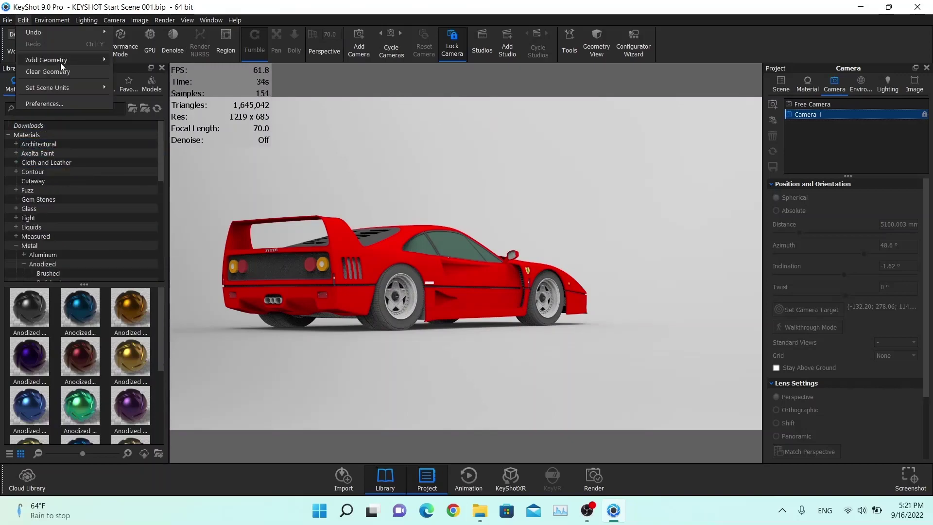
left_click(19, 21)
left_click(18, 20)
mouse_move(48, 62)
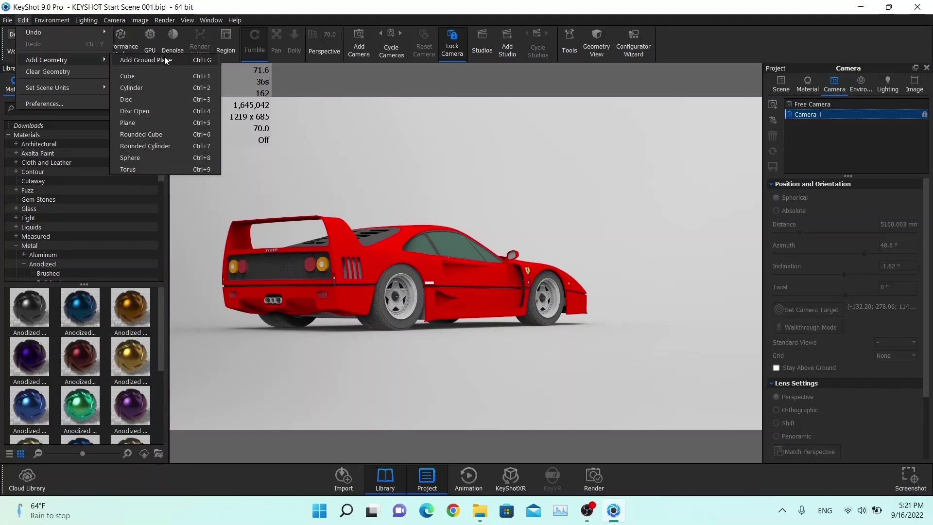
left_click(166, 61)
- Select the Ground Plane part in the scene tree and set its uniform scale to 2
left_click(787, 86)
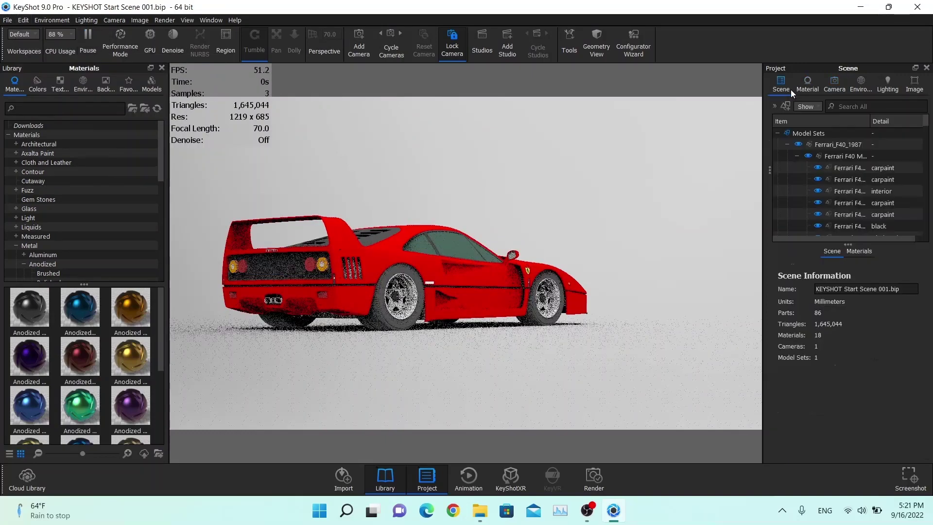
scroll(835, 209, "down", 3)
left_click(835, 212)
left_click(835, 193)
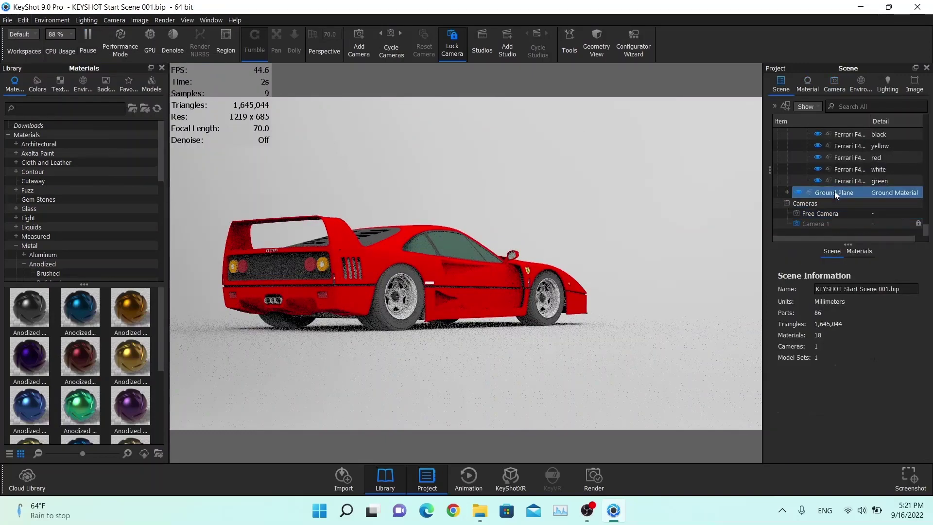
left_click(788, 194)
left_click(825, 204)
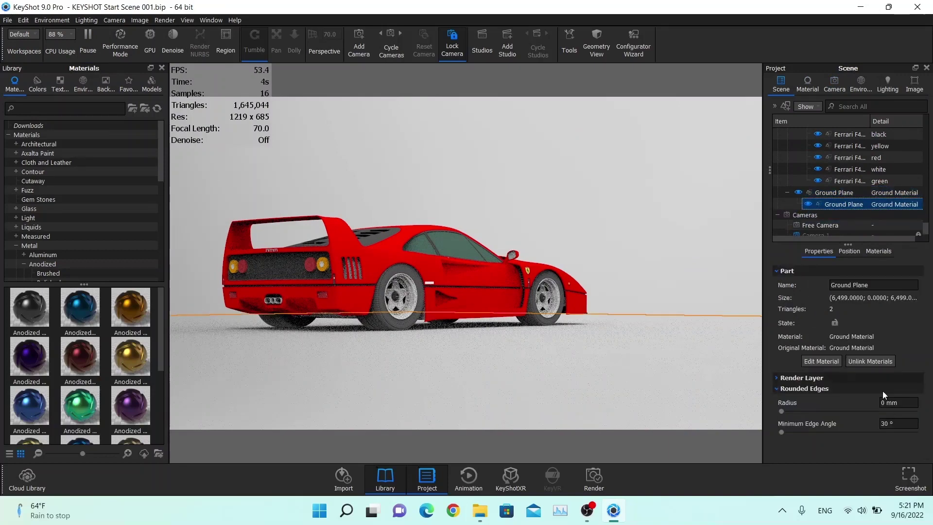
left_click(850, 251)
left_click(903, 342)
type("2")
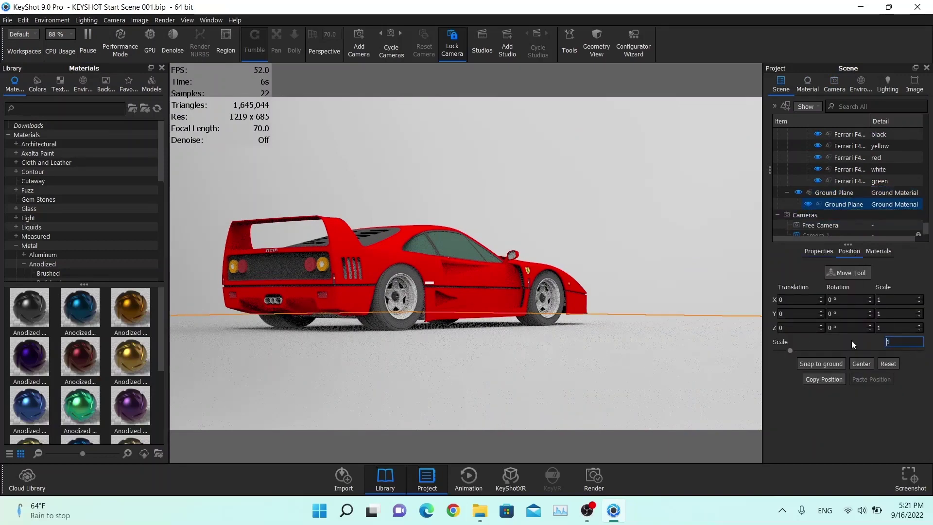
key("Return")
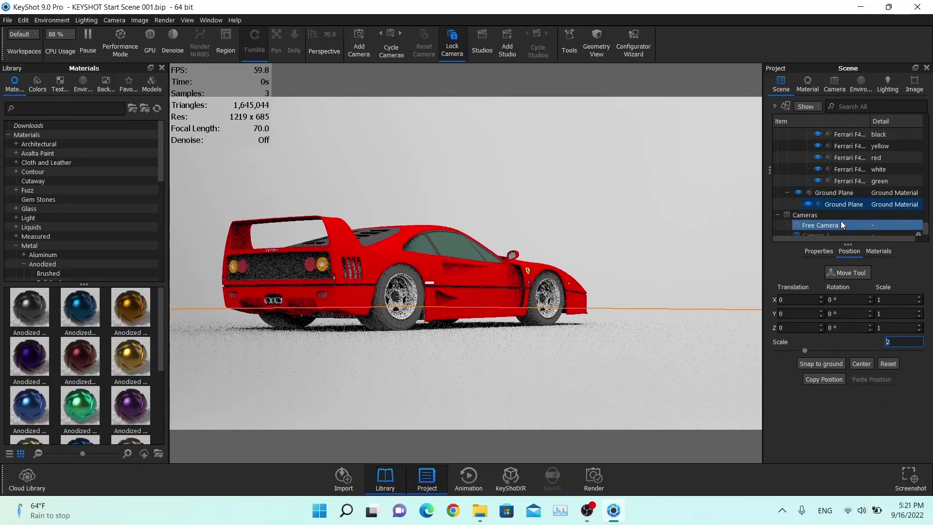
- Apply the Paint Metallic Slate Grey material from the library's Paint category to the car body
double_click(838, 208)
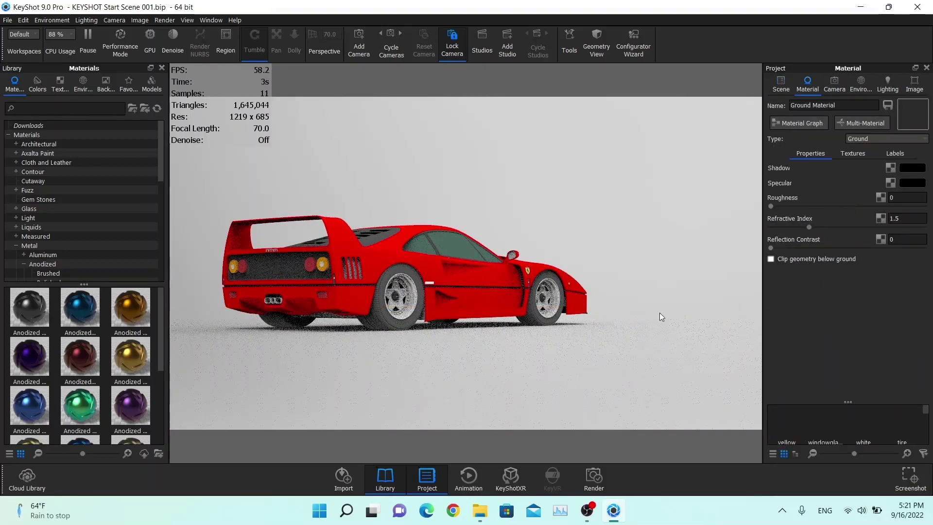
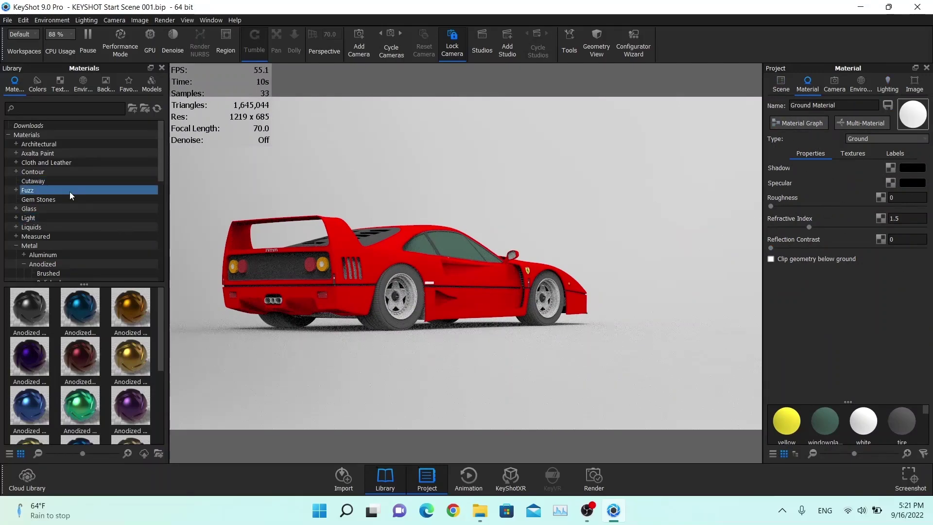
left_click(47, 152)
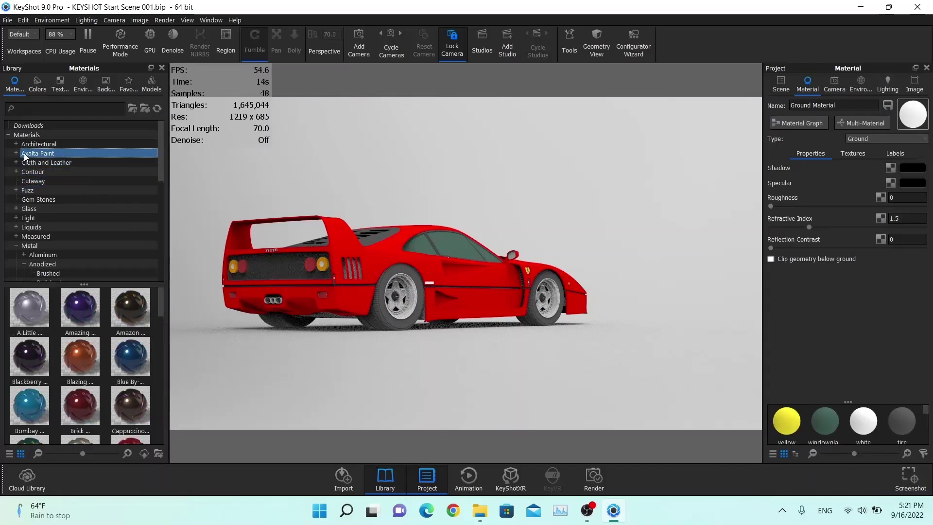
scroll(69, 194, "down", 6)
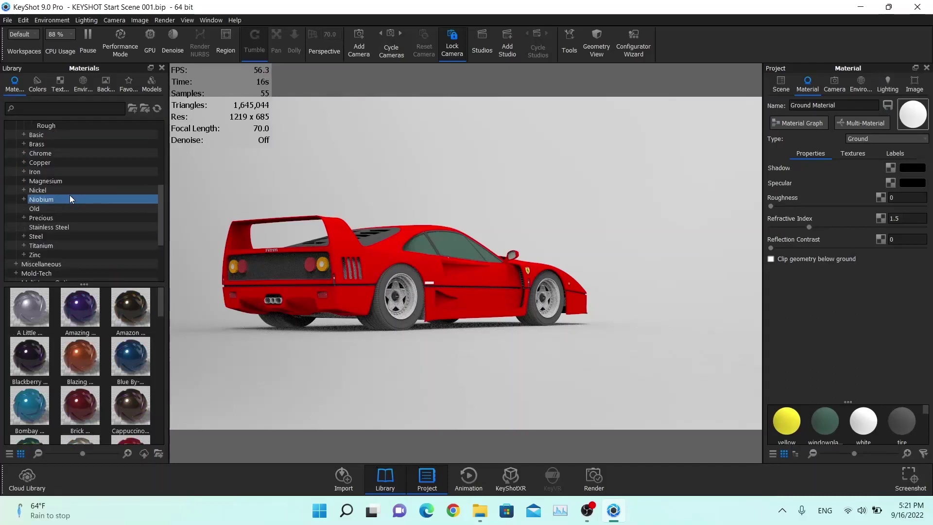
scroll(57, 229, "down", 2)
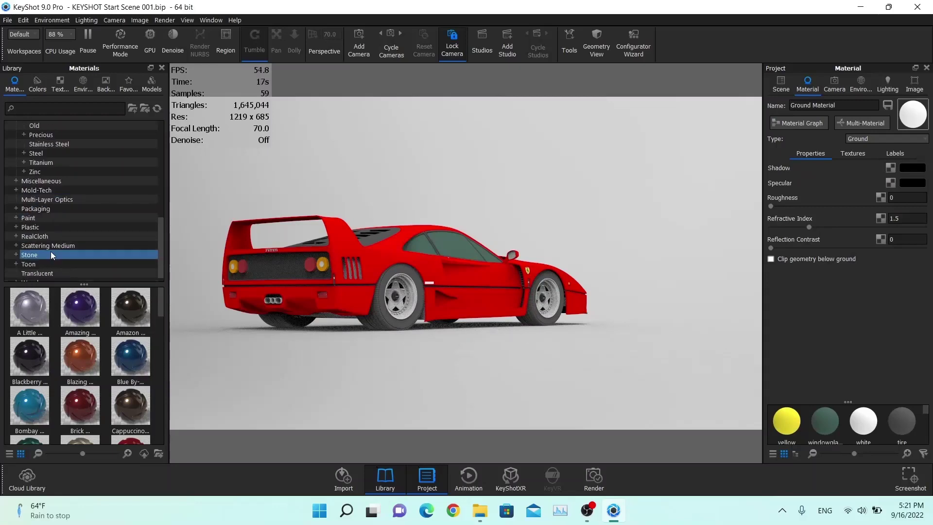
left_click(44, 215)
left_click(16, 218)
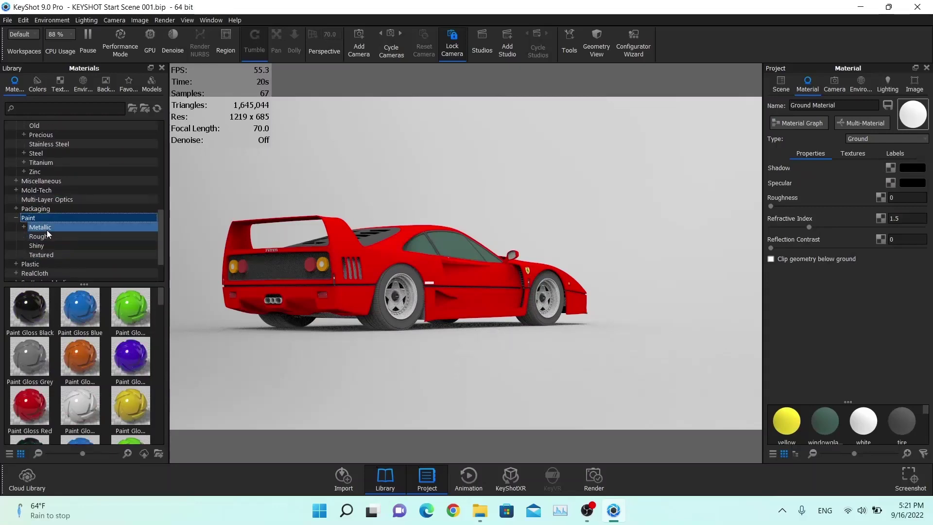
scroll(79, 343, "down", 10)
scroll(78, 344, "up", 5)
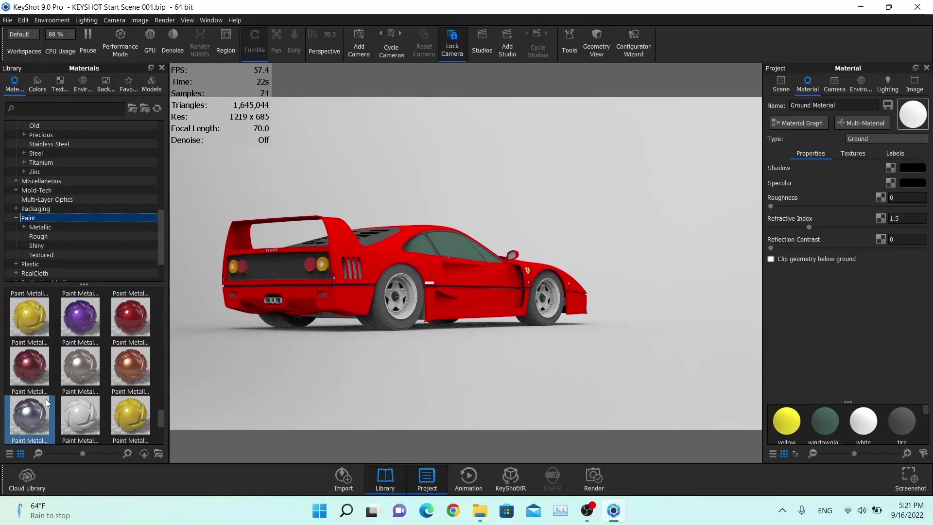
mouse_move(32, 411)
left_mouse_down()
mouse_move(338, 293)
mouse_move(377, 256)
left_mouse_up()
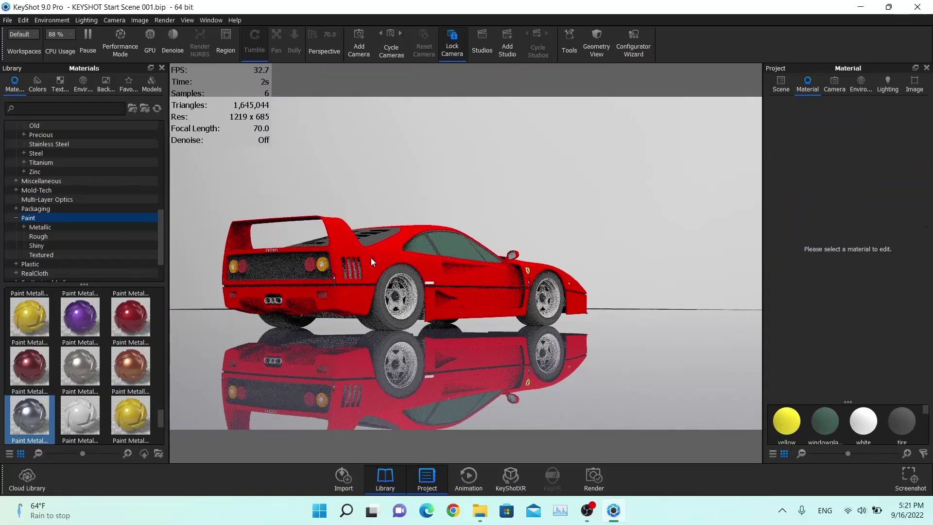
key("ctrl+z")
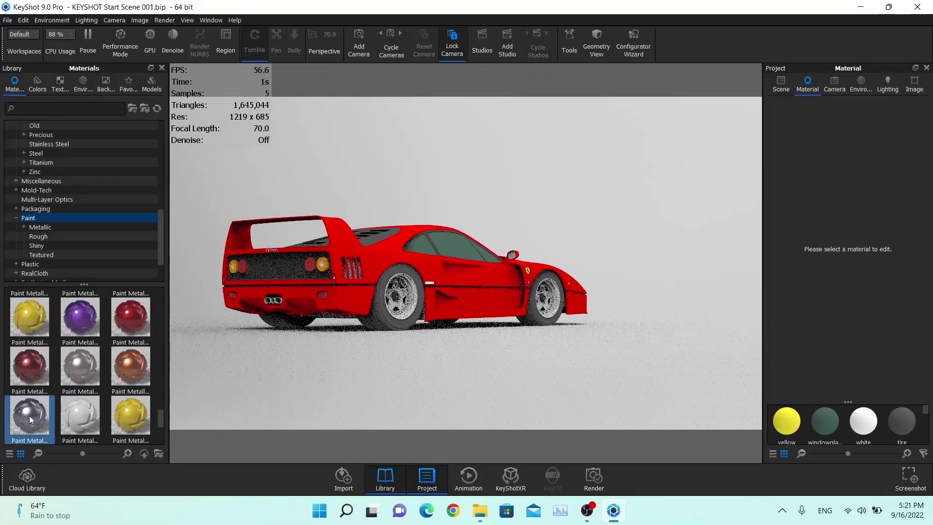
left_click_drag(30, 420, 394, 257)
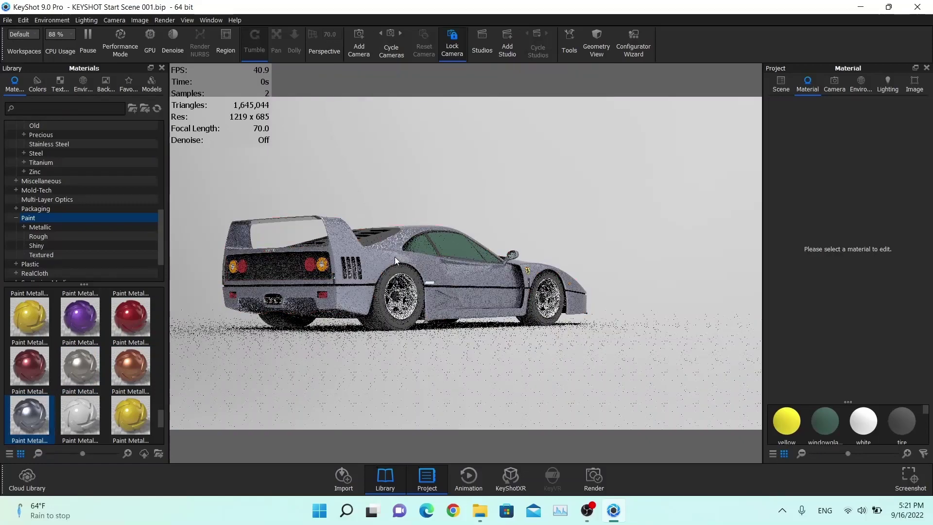
- Set the car body paint's base color to a neutral light grey, RGB 187, 187, 187
double_click(394, 256)
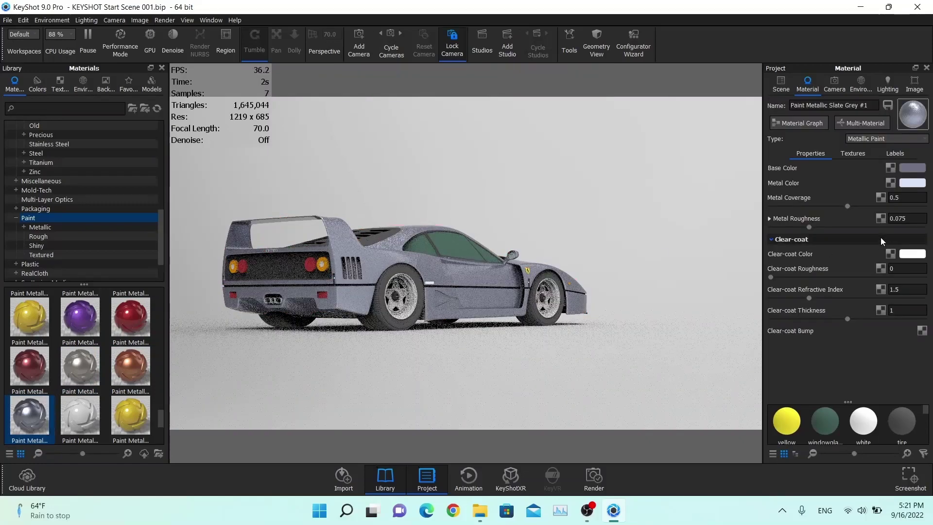
left_click(914, 169)
left_click_drag(813, 104, 739, 85)
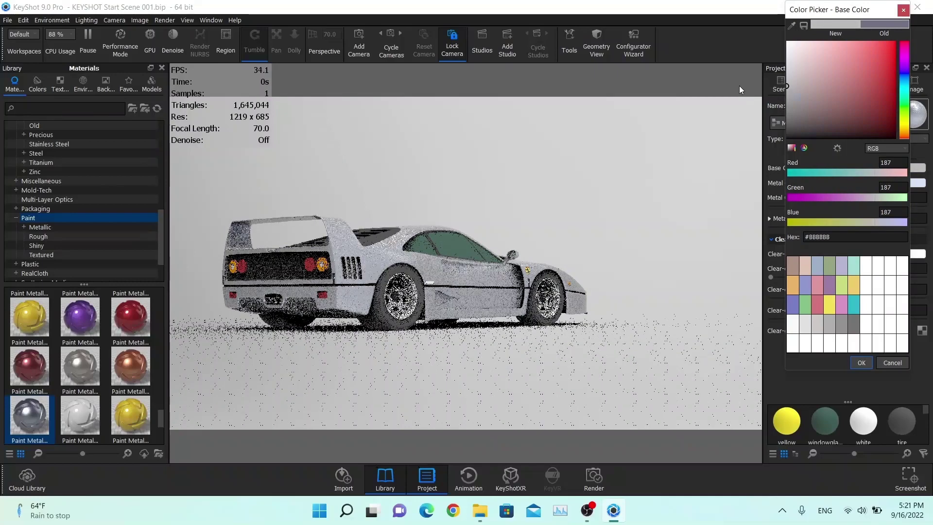
left_click(863, 361)
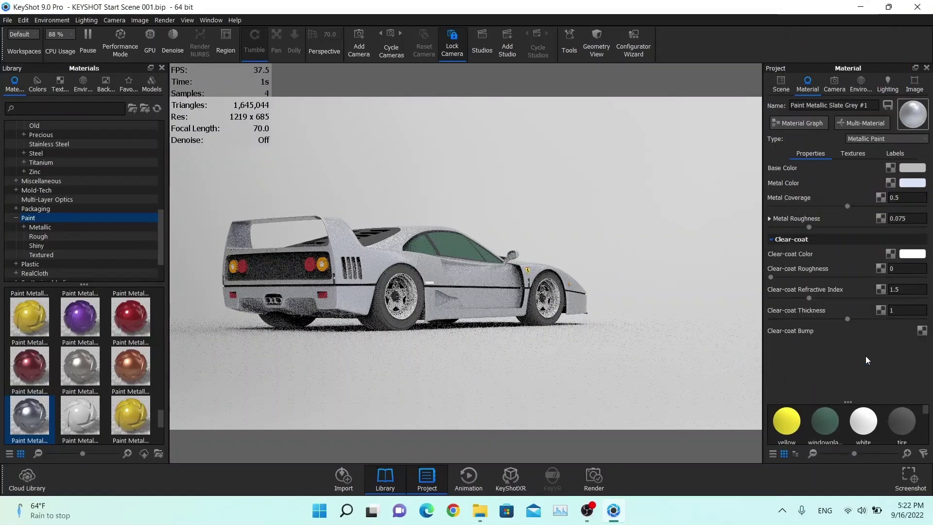
- Set the body paint's metal color to near-white, RGB 253, 254, 255
left_click(904, 183)
mouse_move(788, 103)
left_mouse_down()
mouse_move(724, 95)
mouse_move(721, 66)
left_mouse_up()
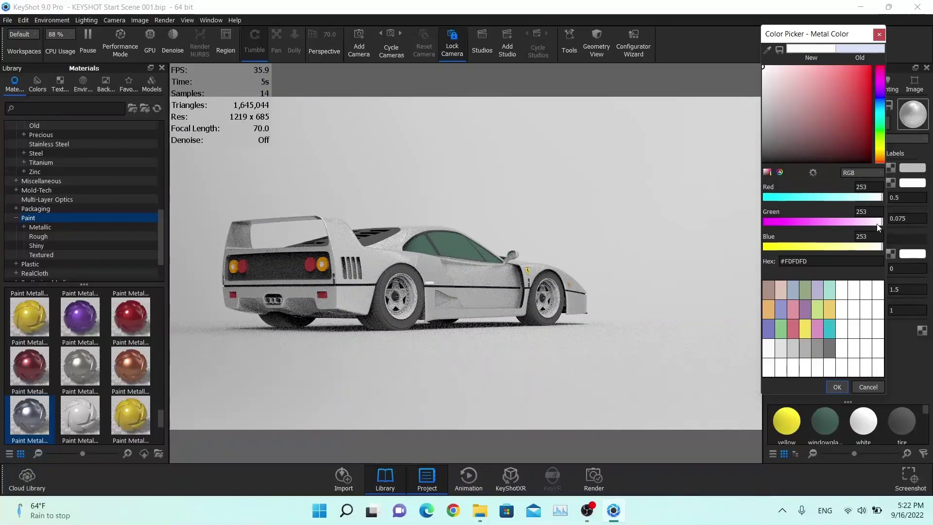
left_click_drag(880, 224, 884, 221)
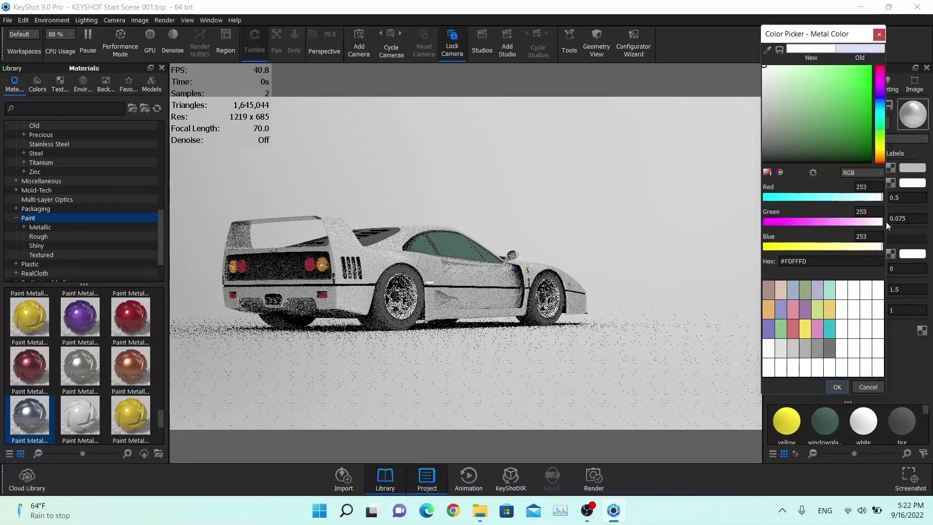
left_click(870, 210)
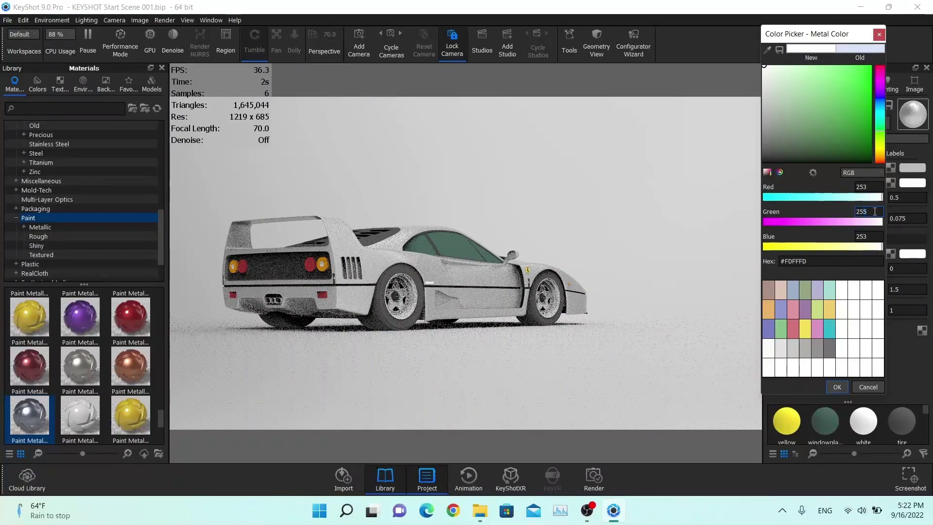
left_click(875, 237)
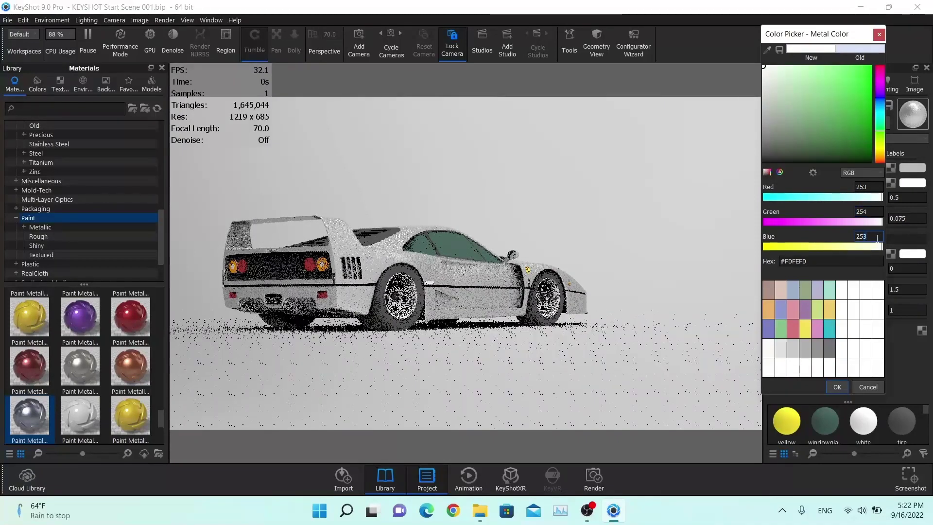
key("BackSpace")
type("5")
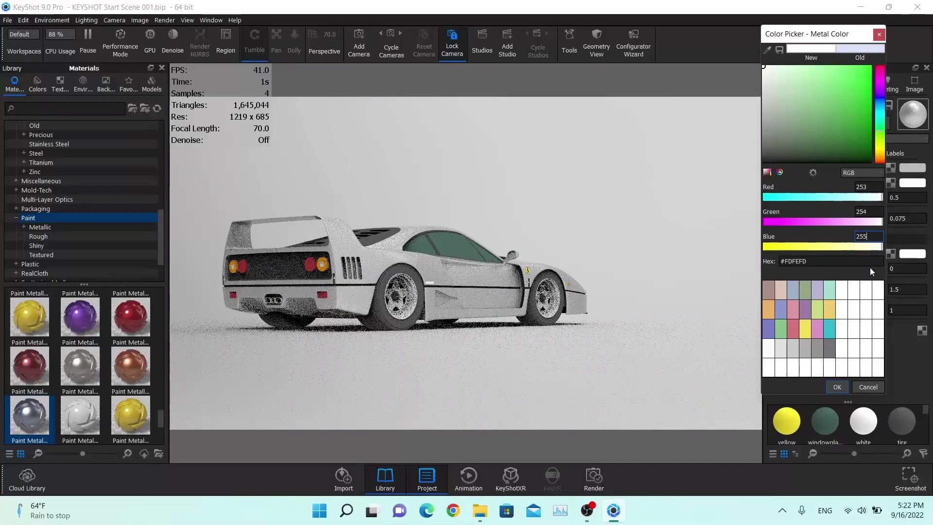
left_click(834, 388)
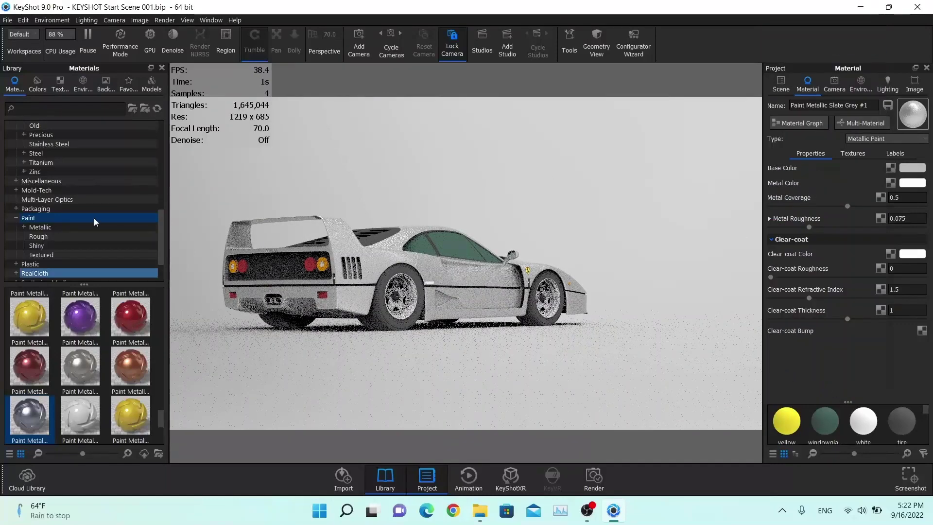
- Apply the Tire material from the library's soft plastics to the car's tires
scroll(93, 219, "down", 2)
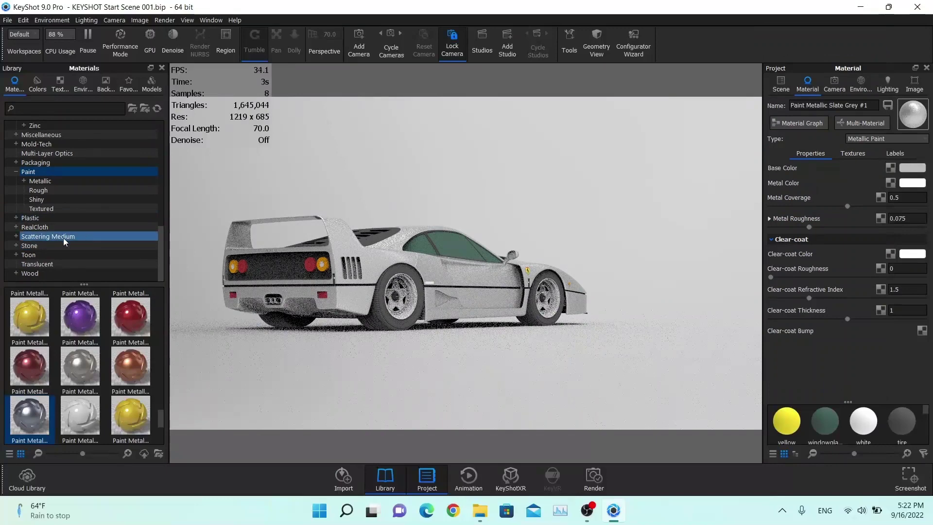
left_click(19, 218)
left_click(45, 238)
scroll(45, 240, "down", 3)
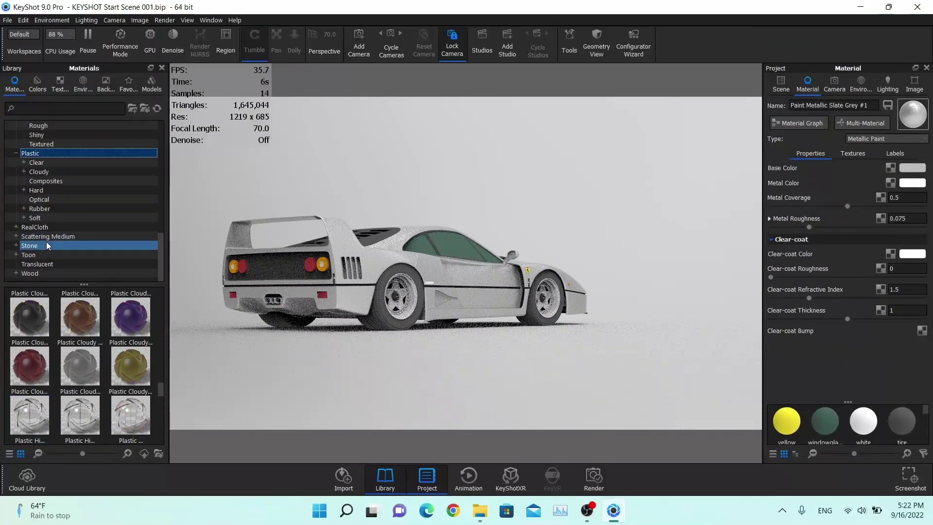
left_click(35, 219)
left_click_drag(30, 416, 391, 326)
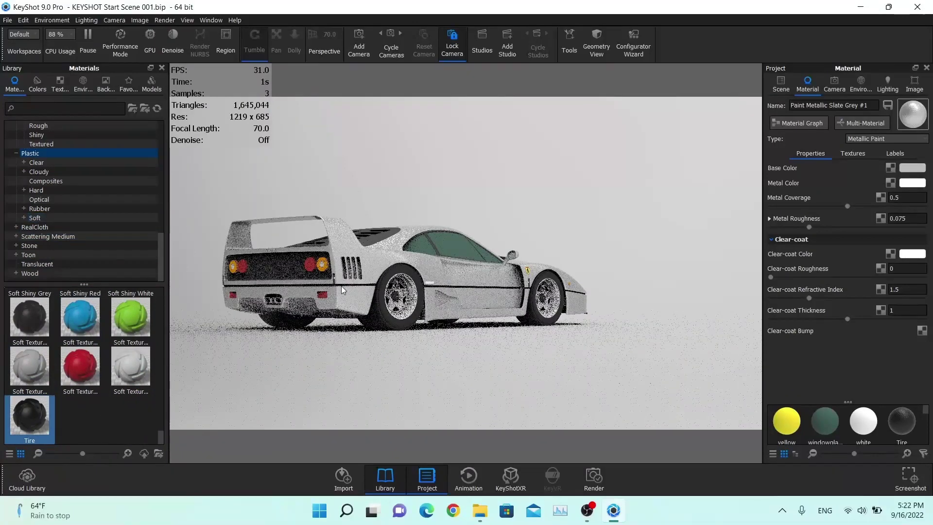
- Set the Tire material's roughness to 0.175 and darken its diffuse color to black
double_click(381, 312)
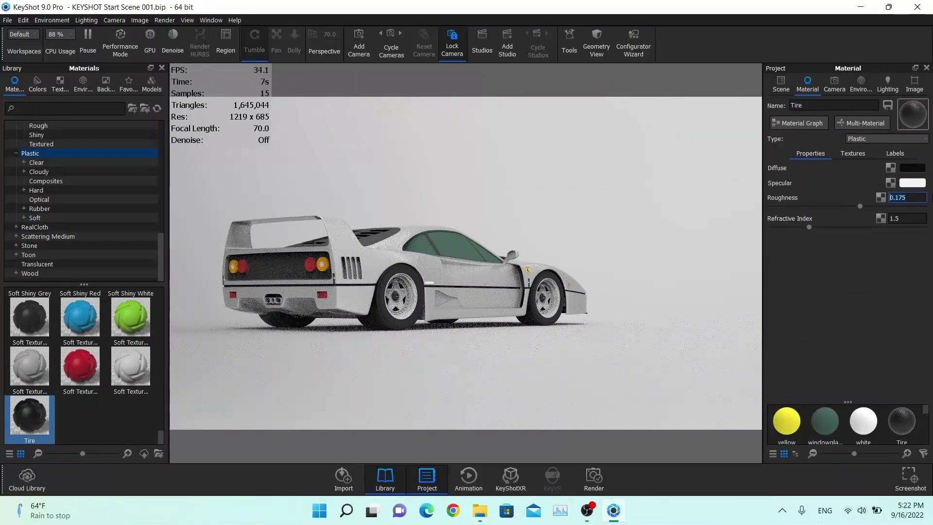
key("Return")
left_click(910, 170)
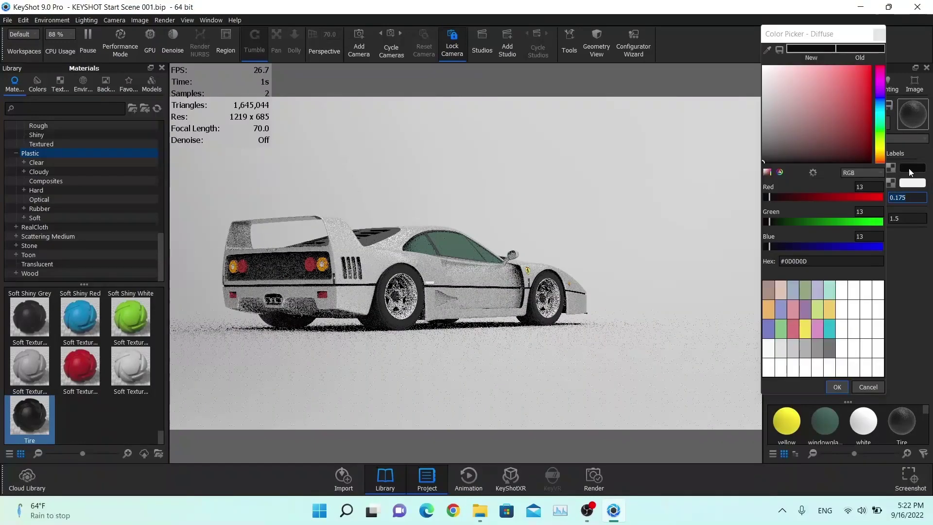
left_click(836, 387)
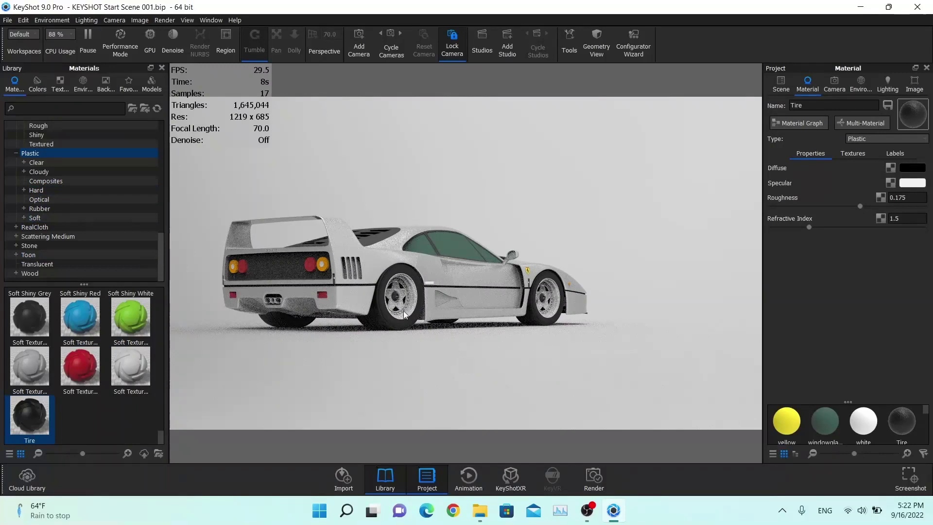
- Apply the Paint Matte Black material from the rough paints to the wheel rims, linking the duplicate materials
scroll(61, 204, "up", 1)
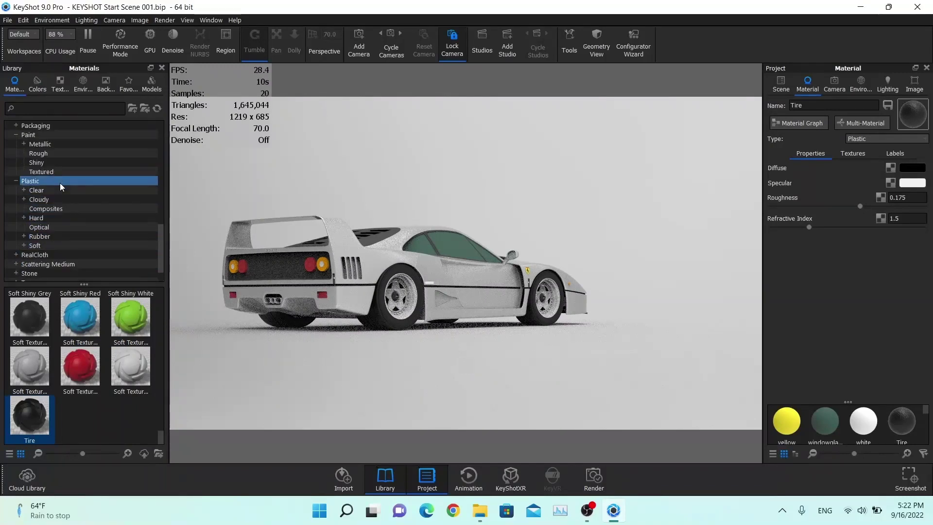
left_click(39, 153)
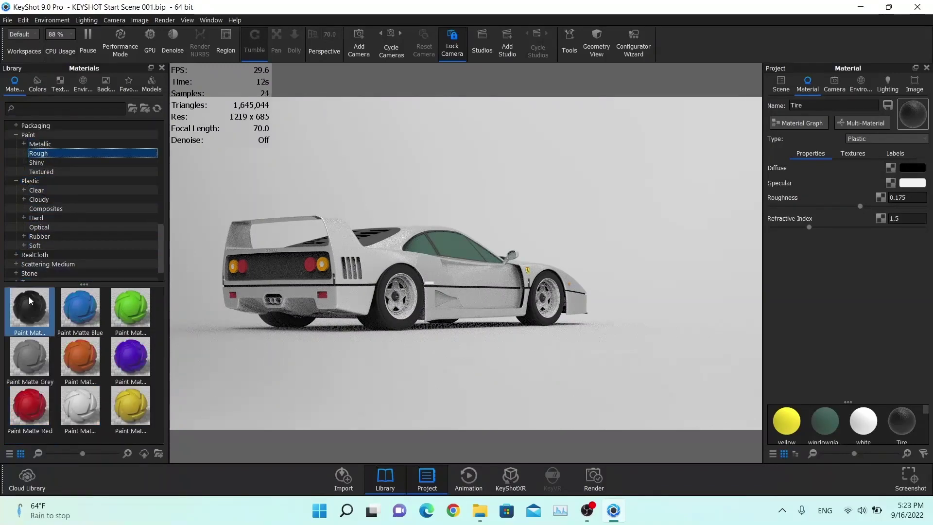
mouse_move(31, 304)
left_mouse_down()
mouse_move(410, 308)
mouse_move(59, 314)
mouse_move(396, 302)
left_mouse_up()
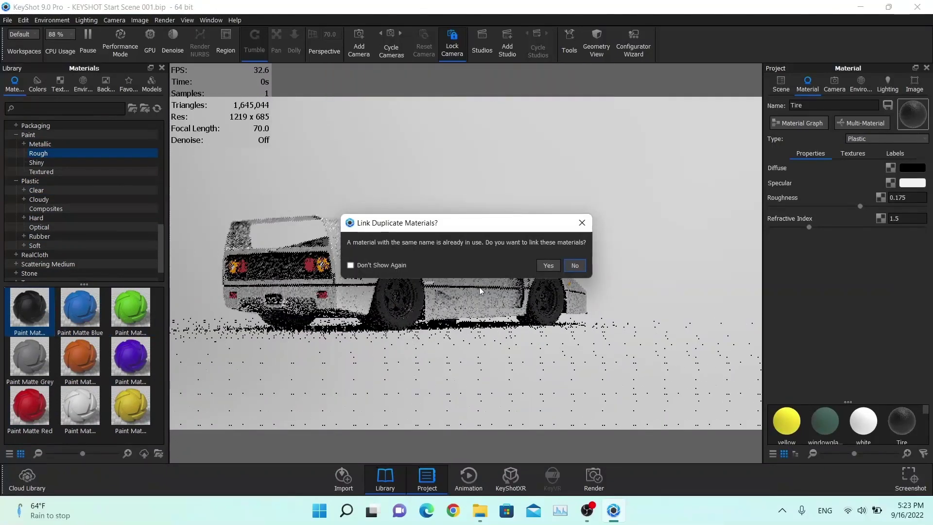
left_click(548, 266)
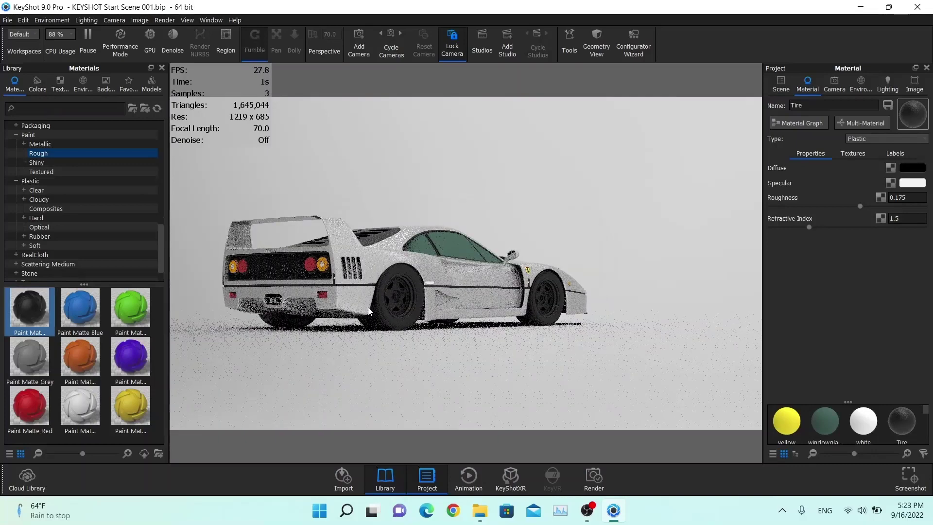
- Switch to the Free Camera and apply the Paint Matte Black material to the rear wheel's center hub
left_click(828, 89)
left_click(828, 103)
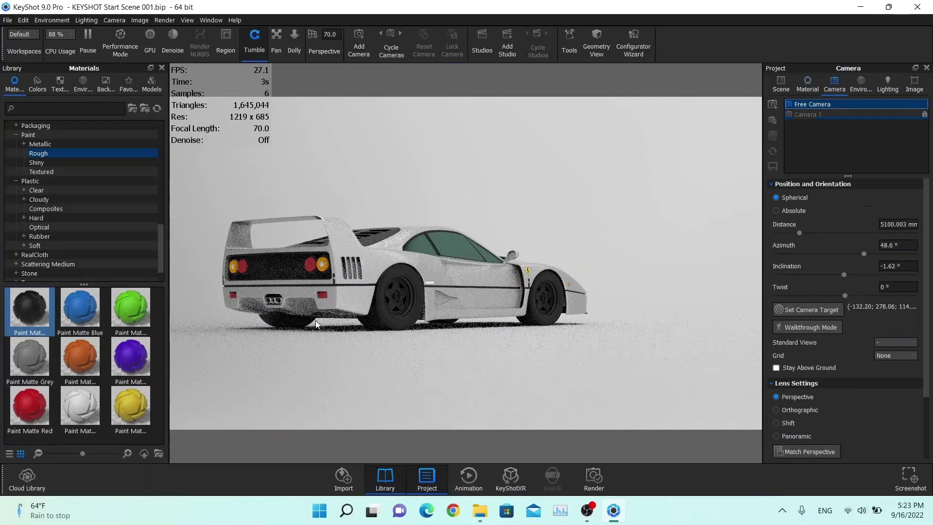
left_click_drag(316, 319, 344, 302)
scroll(344, 302, "up", 10)
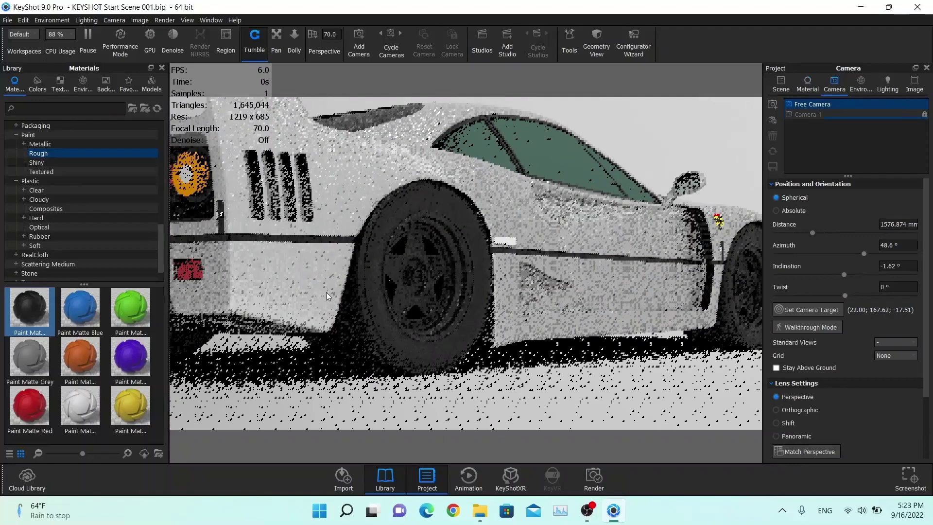
middle_click_drag(428, 283, 358, 295)
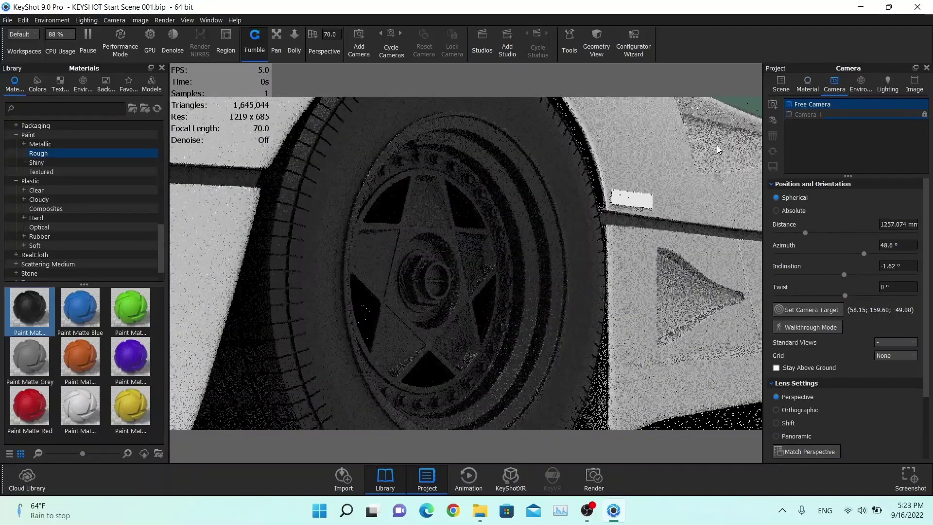
mouse_move(24, 318)
left_mouse_down()
mouse_move(511, 299)
mouse_move(434, 282)
left_mouse_up()
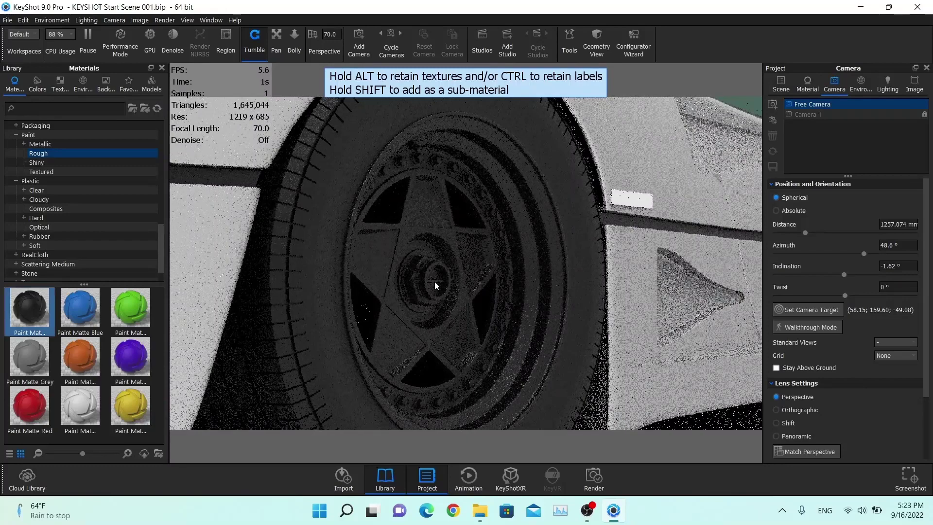
- Set the wheel's Paint Matte Black material color to pure black #000000 and its roughness to 0.075
double_click(434, 223)
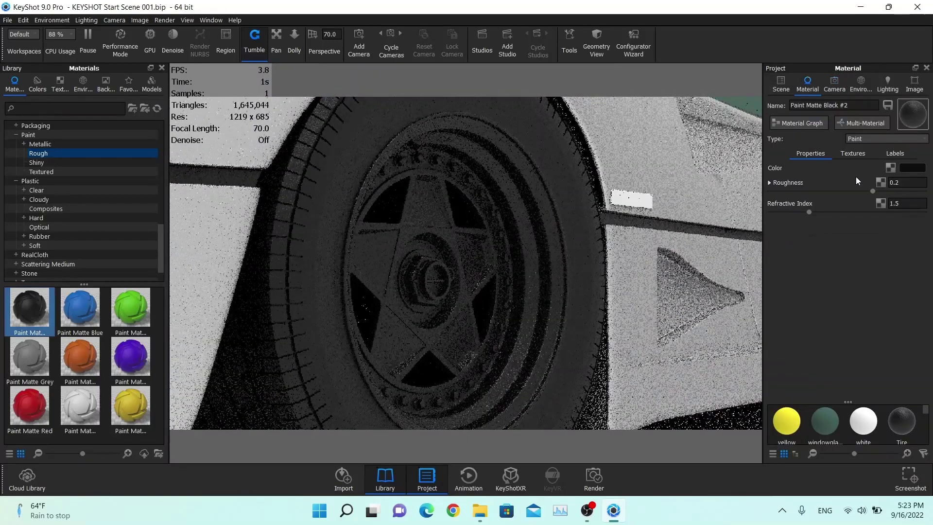
left_click(912, 168)
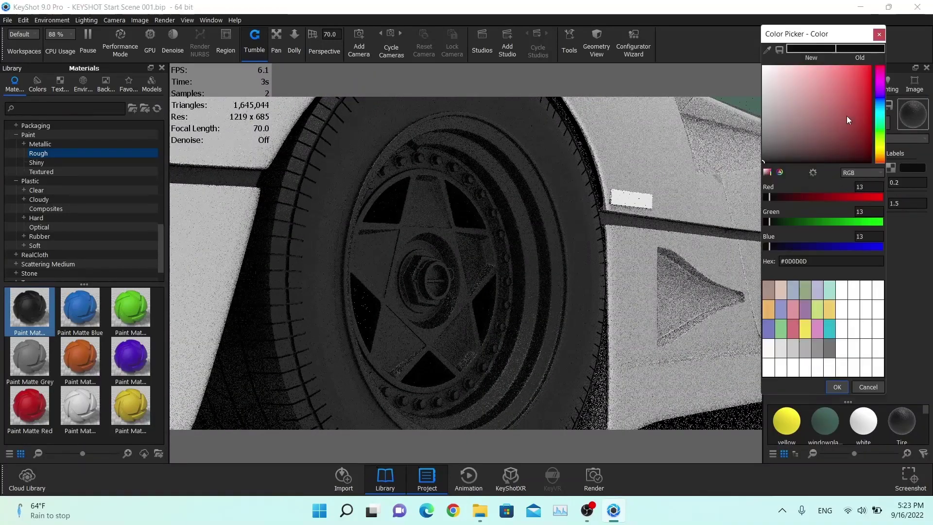
left_click(841, 81)
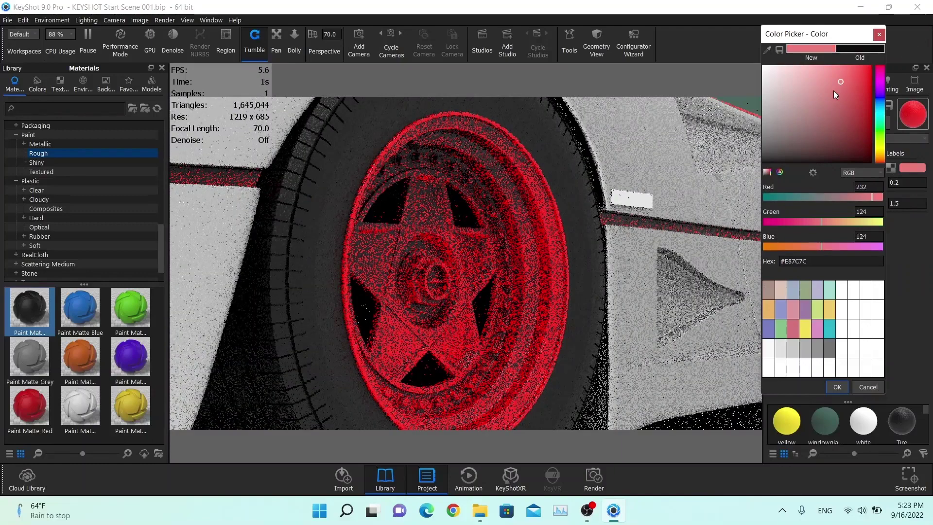
left_click_drag(836, 95, 647, 331)
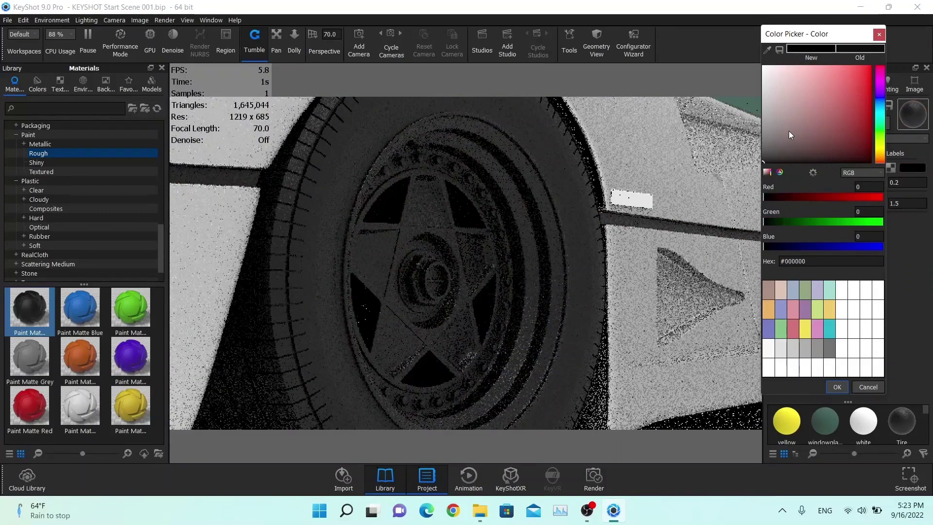
left_click(836, 387)
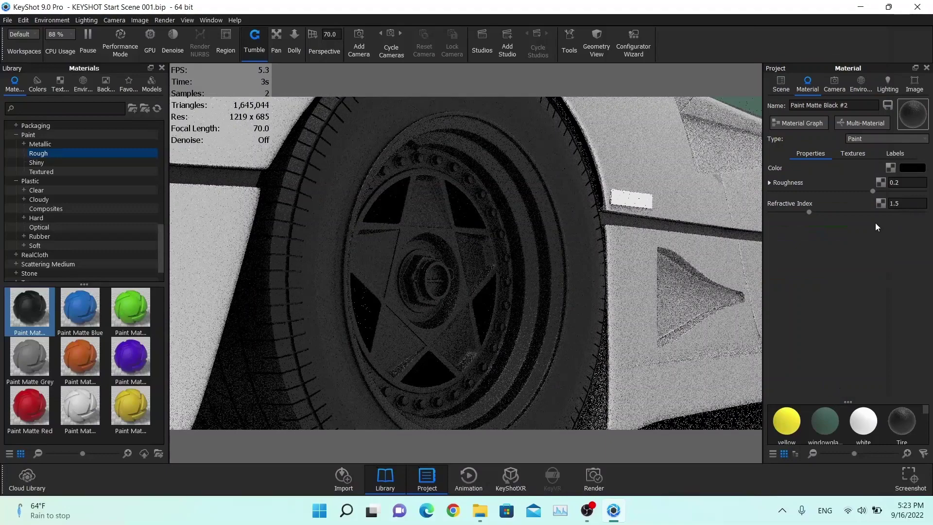
left_click(917, 182)
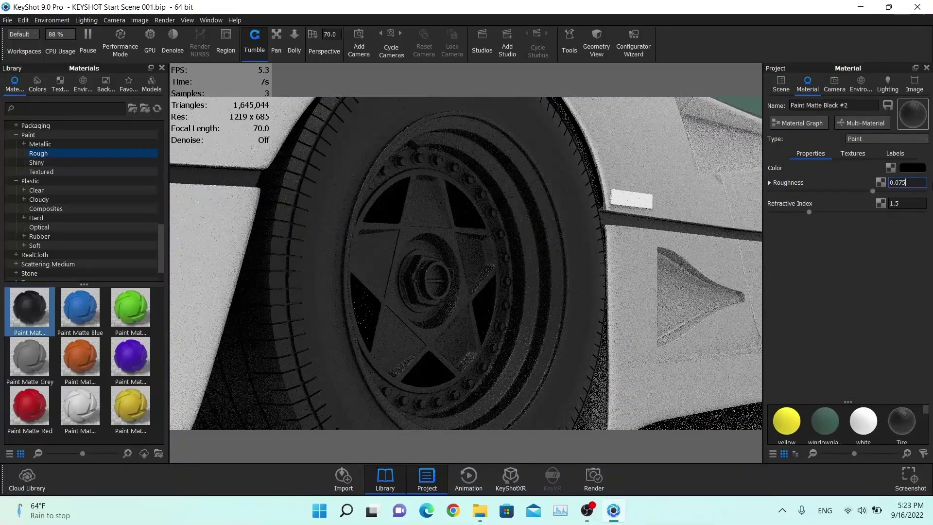
key("Return")
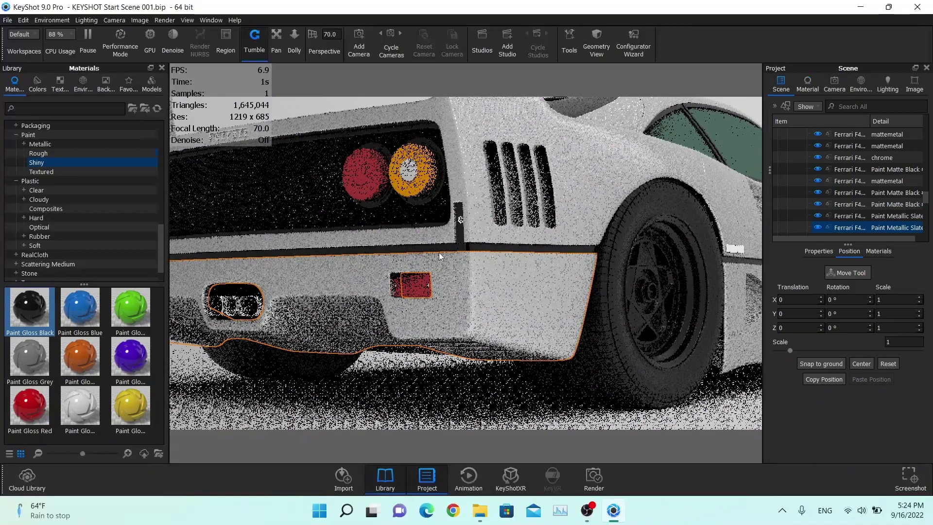
- Apply the Paint Gloss Black material to the rear light panel and the trim strip running around the body
left_click(430, 196)
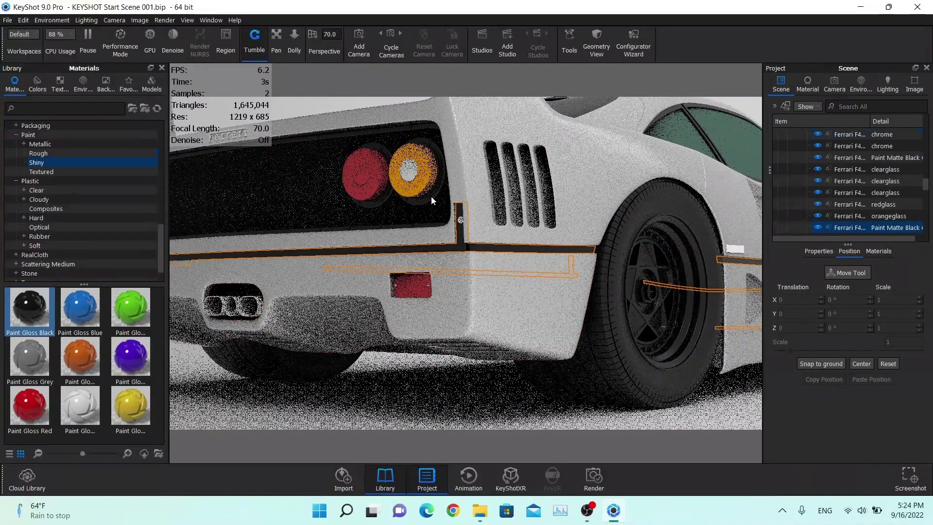
left_click(425, 226)
left_click_drag(576, 244, 331, 249)
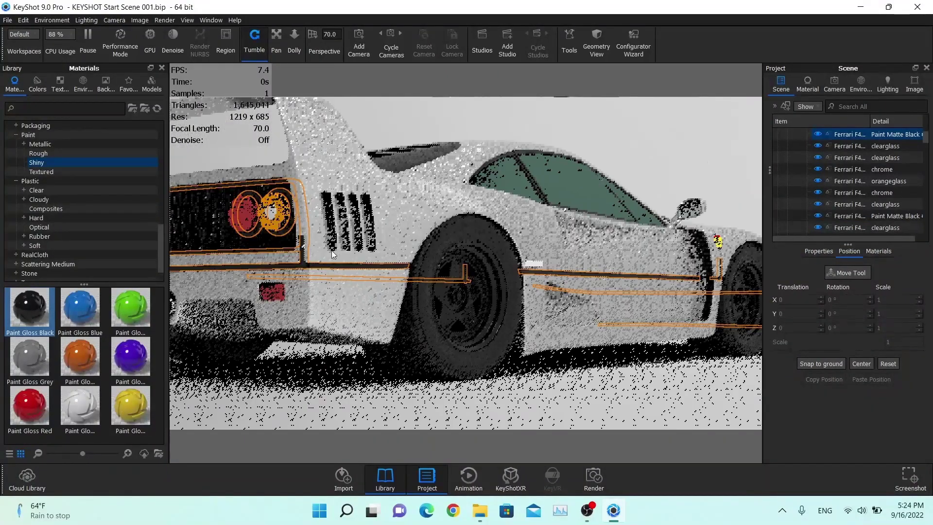
mouse_move(532, 269)
left_mouse_down()
mouse_move(634, 275)
mouse_move(573, 272)
left_mouse_up()
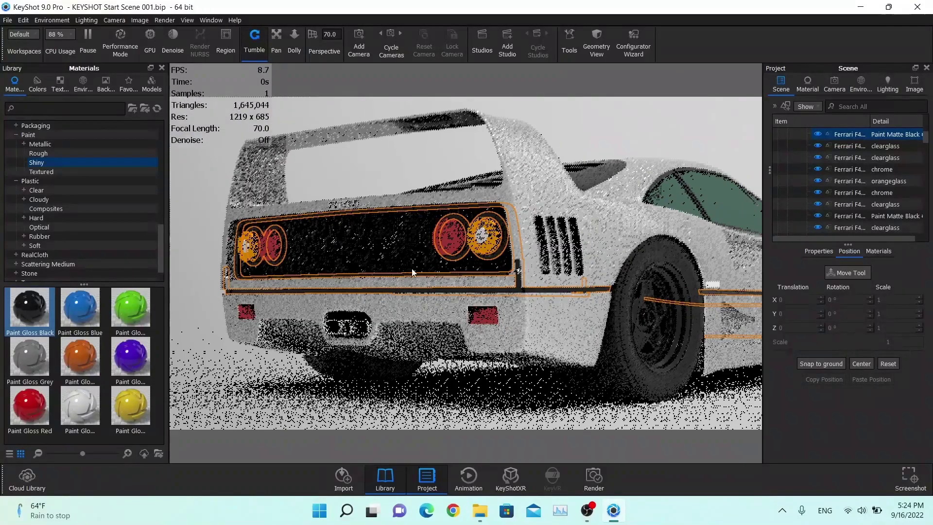
mouse_move(30, 314)
left_mouse_down()
mouse_move(511, 252)
mouse_move(818, 147)
mouse_move(832, 132)
mouse_move(829, 162)
mouse_move(837, 148)
left_mouse_up()
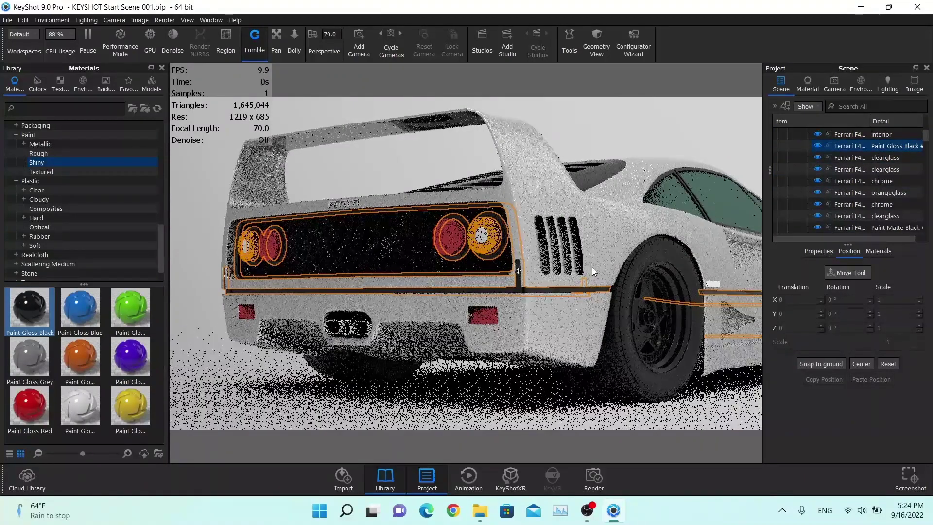
- Check the color of the Paint Gloss Black material on the rear trim strip
scroll(590, 273, "up", 4)
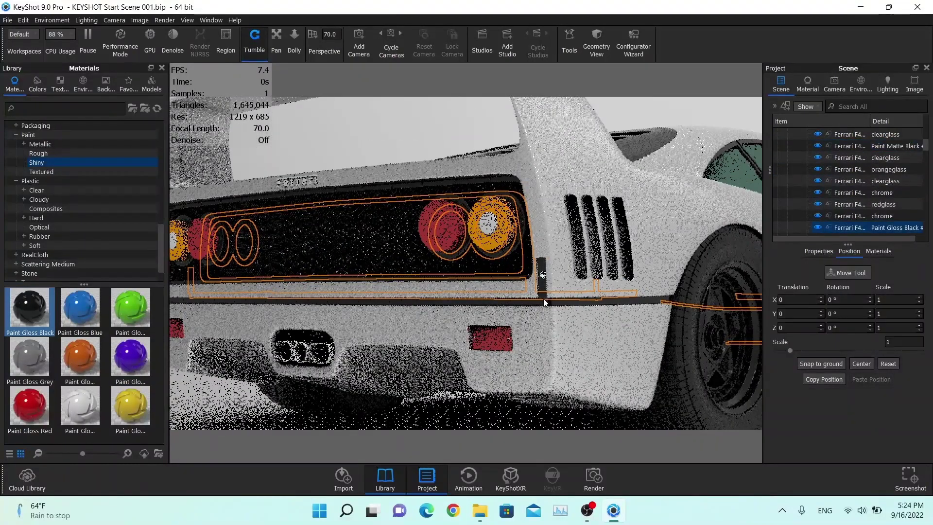
double_click(543, 298)
left_click(920, 168)
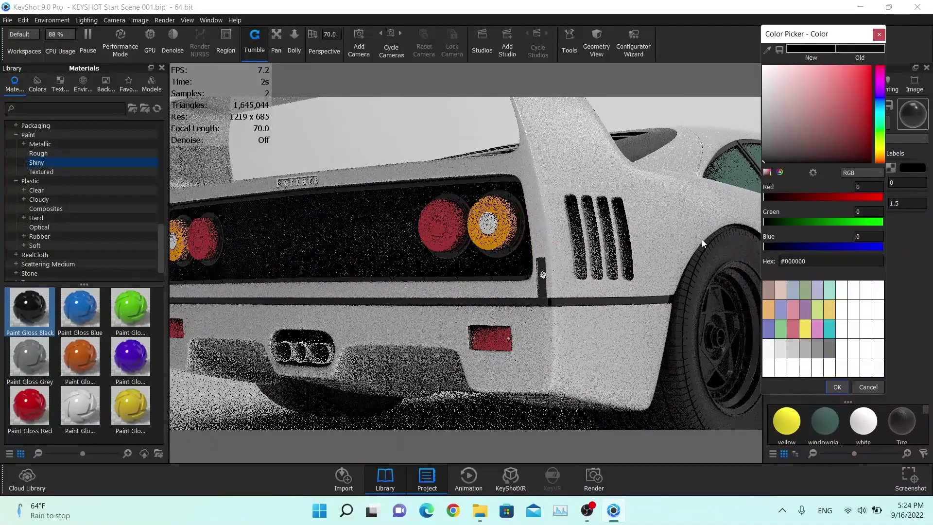
left_click(837, 386)
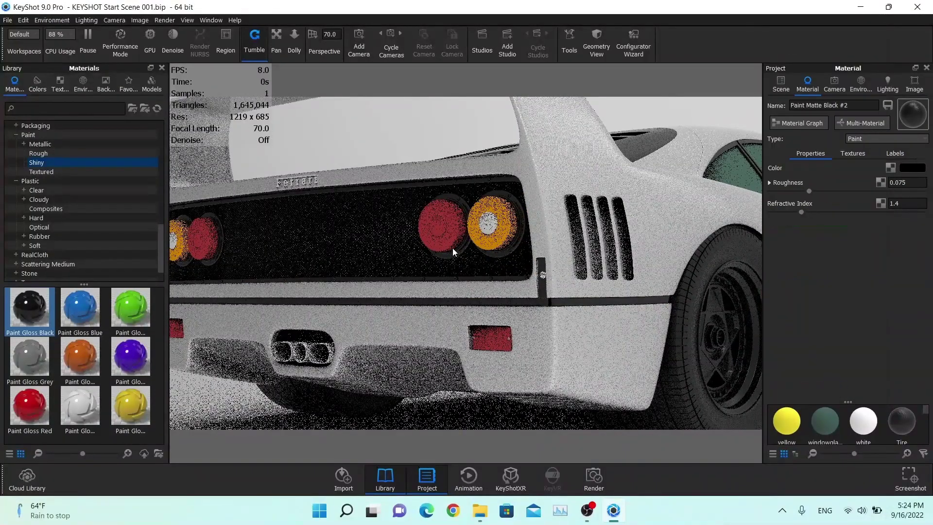
- Find "glass basic white" in the material library and apply it to the car's windows, rear engine cover and headlight covers
left_click_drag(455, 252, 491, 223)
left_click_drag(776, 233, 520, 241)
scroll(520, 237, "down", 5)
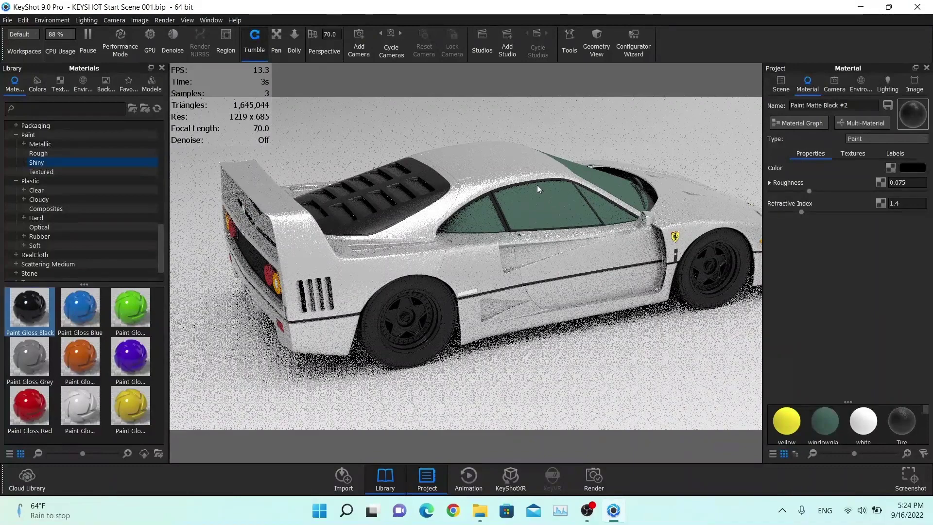
left_click(780, 85)
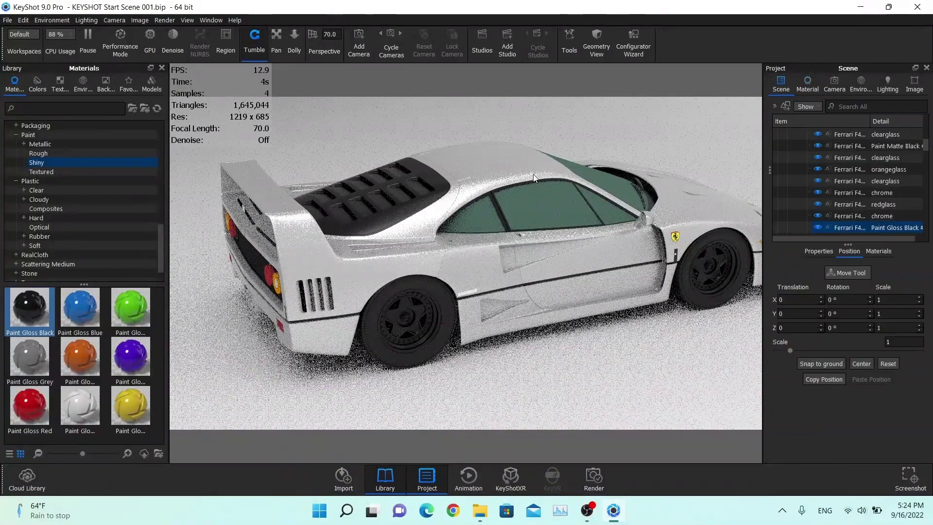
left_click(427, 179)
left_click(476, 212, "shift")
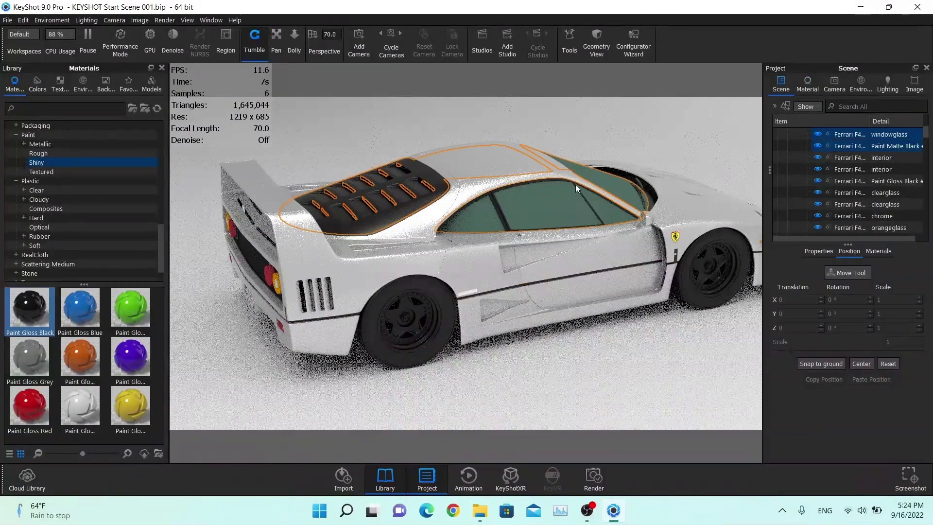
left_click_drag(608, 200, 670, 244)
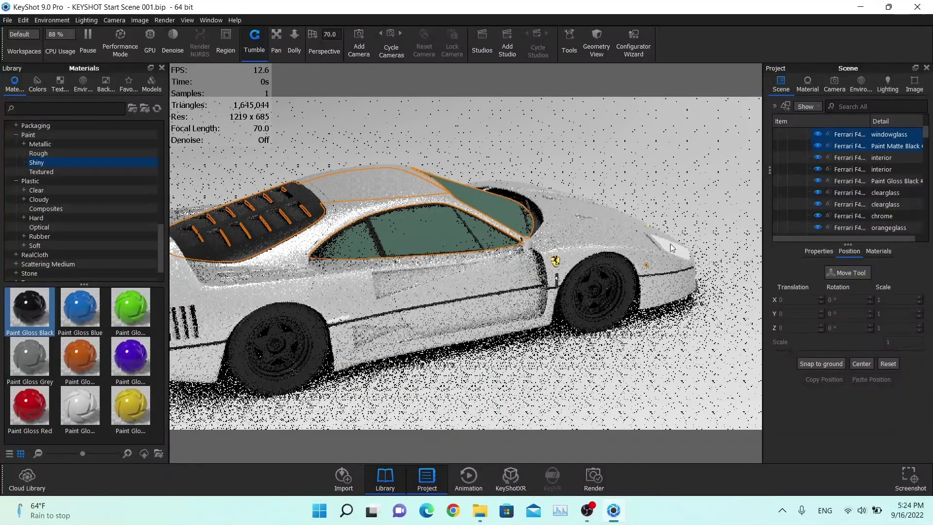
left_click(66, 109)
type("g")
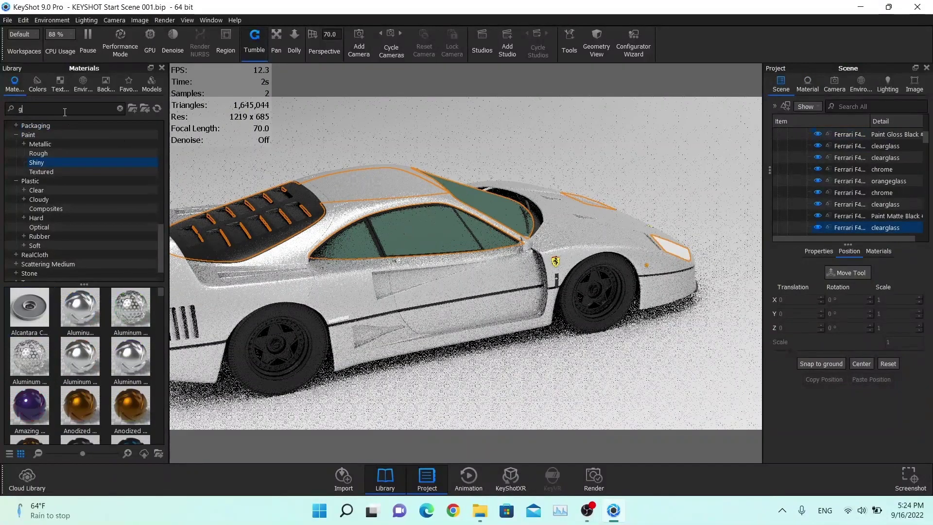
type("lass basic white")
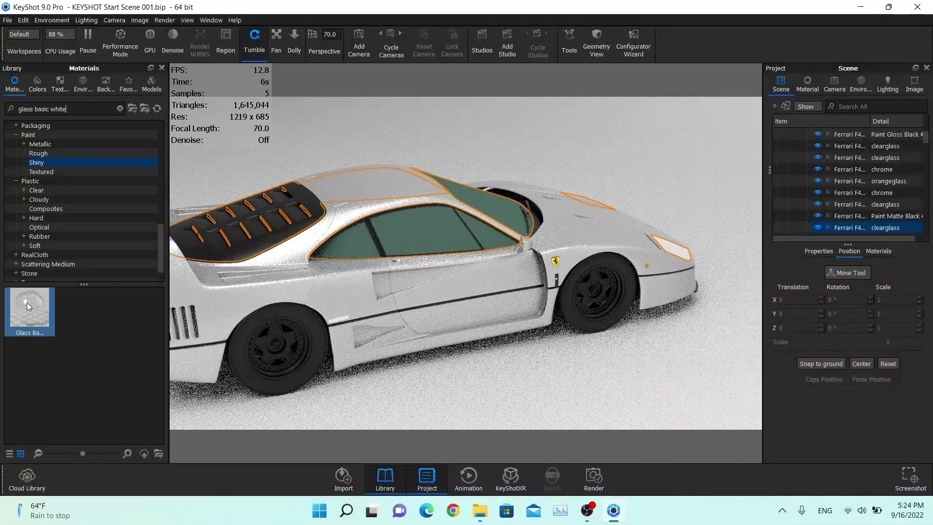
mouse_move(28, 302)
left_mouse_down()
mouse_move(829, 142)
mouse_move(847, 223)
left_mouse_up()
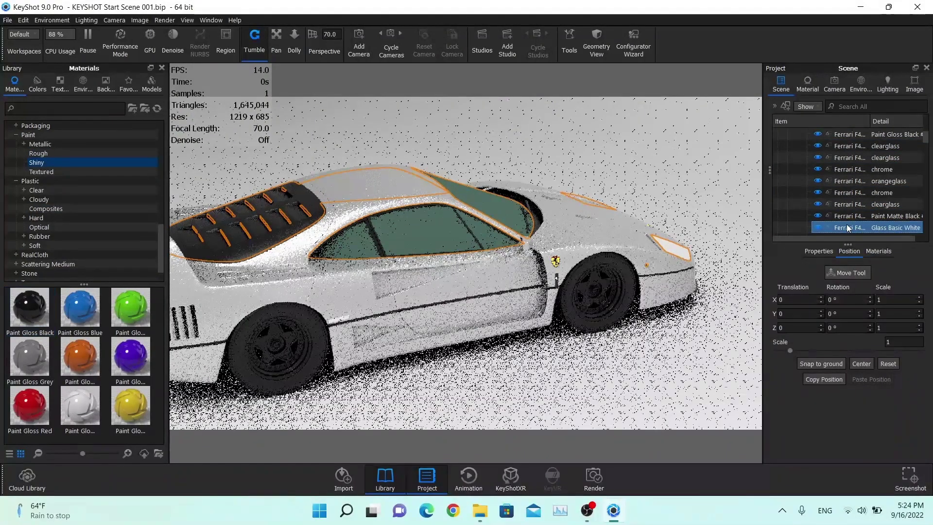
- Tint the Glass Basic White material a very pale blue-grey, RGB 231, 234, 237
double_click(847, 224)
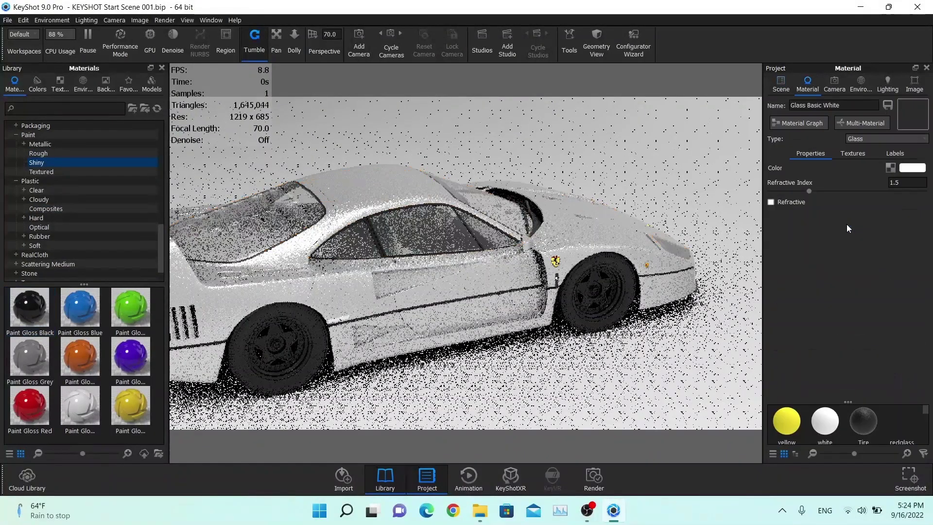
left_click(912, 175)
left_click(763, 87)
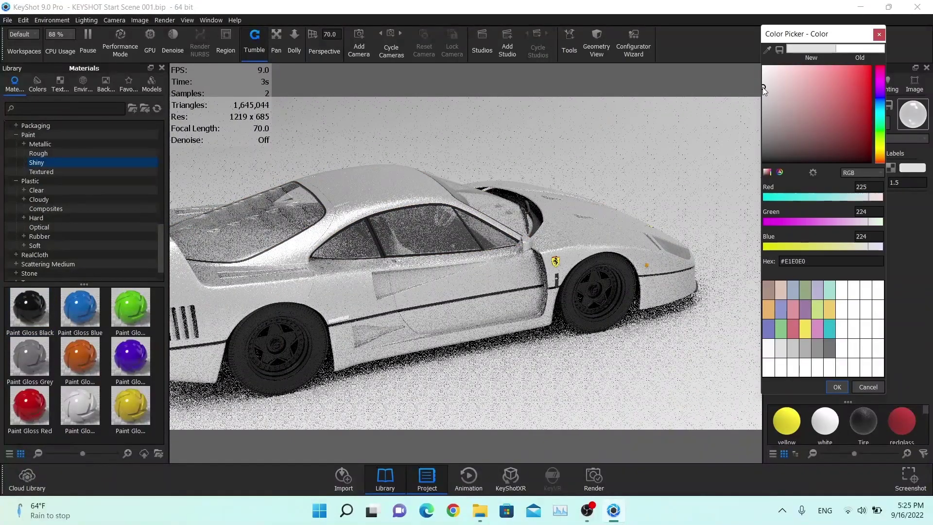
left_click(879, 108)
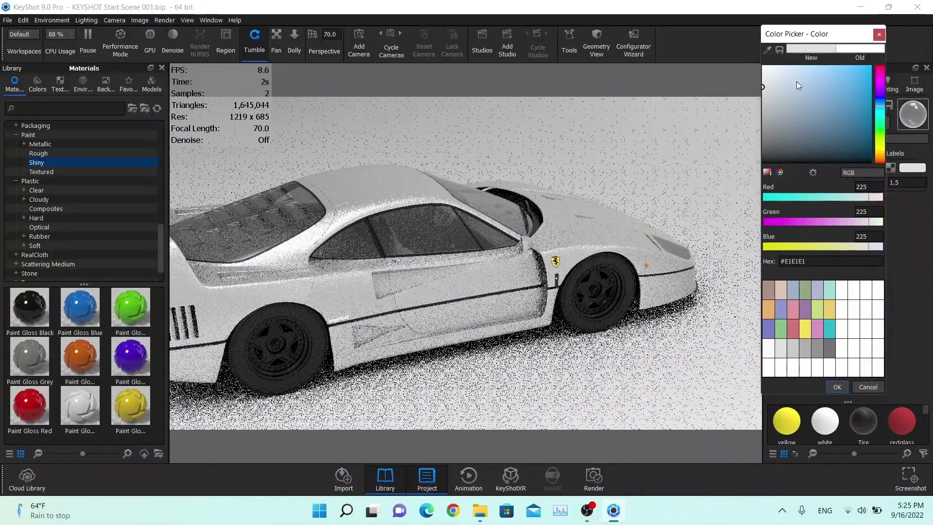
left_click(764, 91)
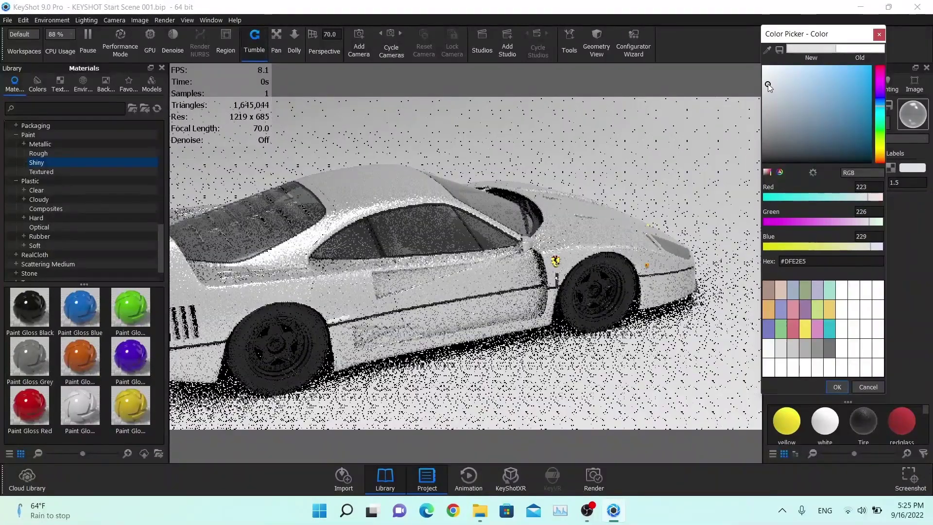
left_click(767, 82)
left_click(768, 78)
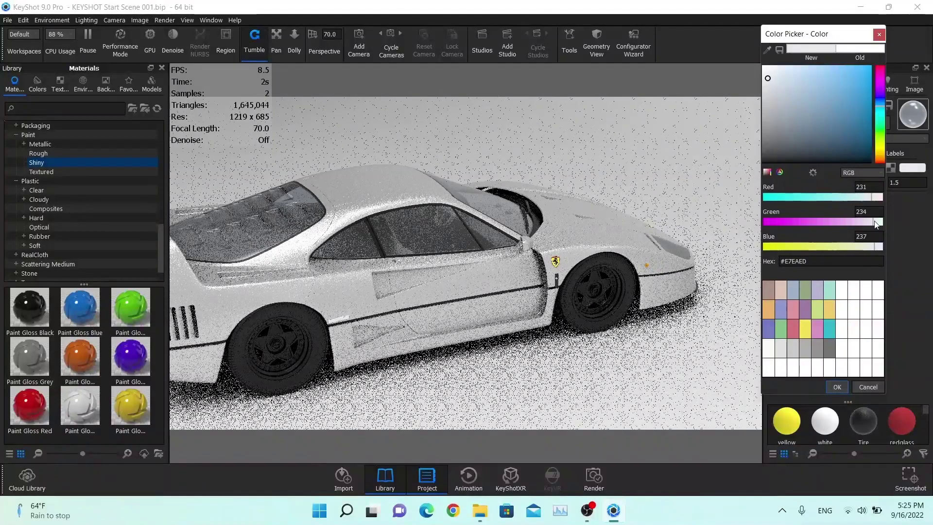
- Fine-tune the glass color by setting its green and blue components to 235 each
left_click(872, 223)
left_click(873, 221)
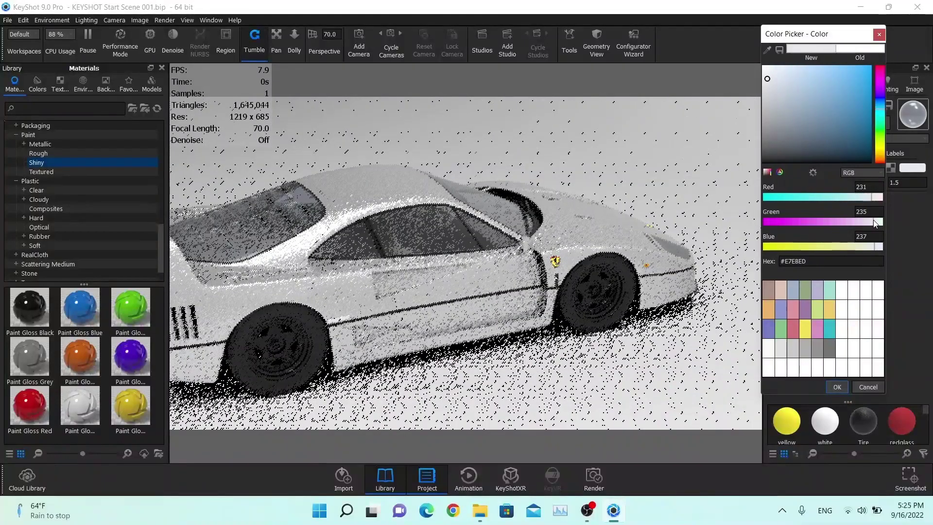
left_click(872, 222)
left_click(873, 248)
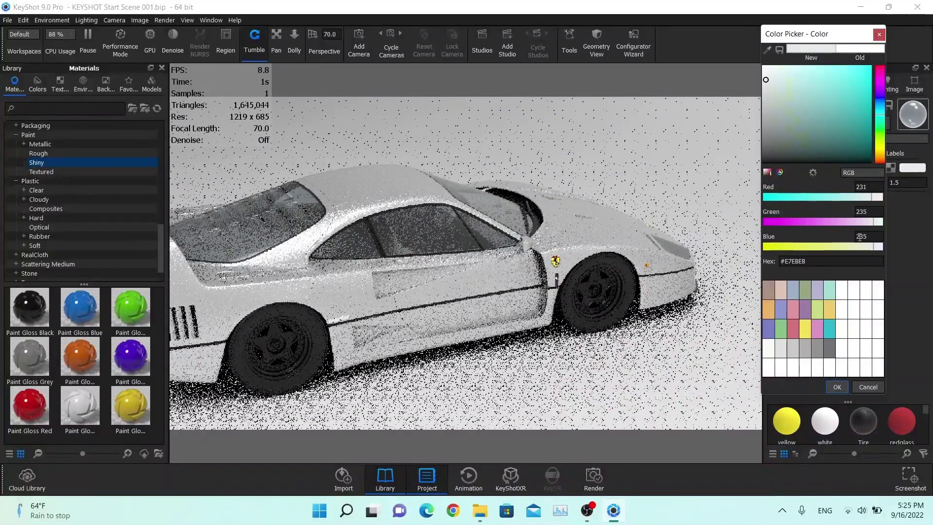
double_click(862, 236)
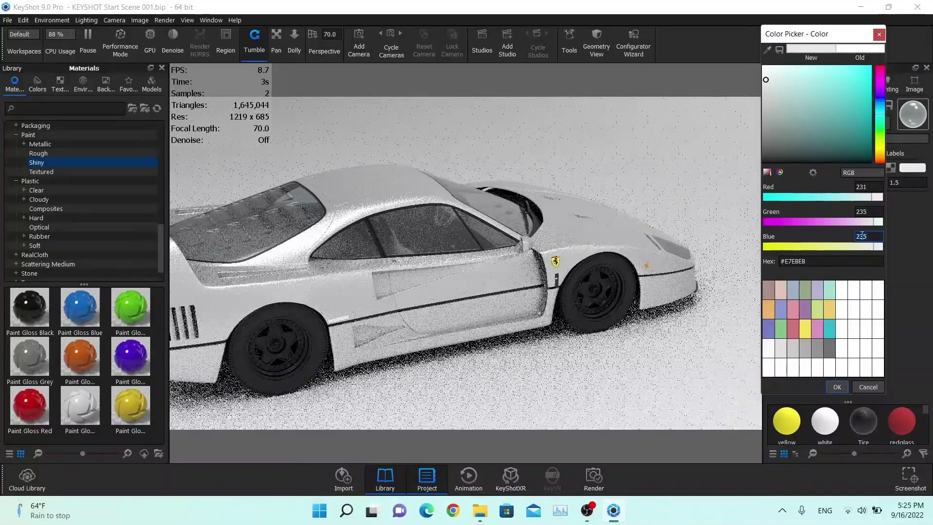
left_click(837, 387)
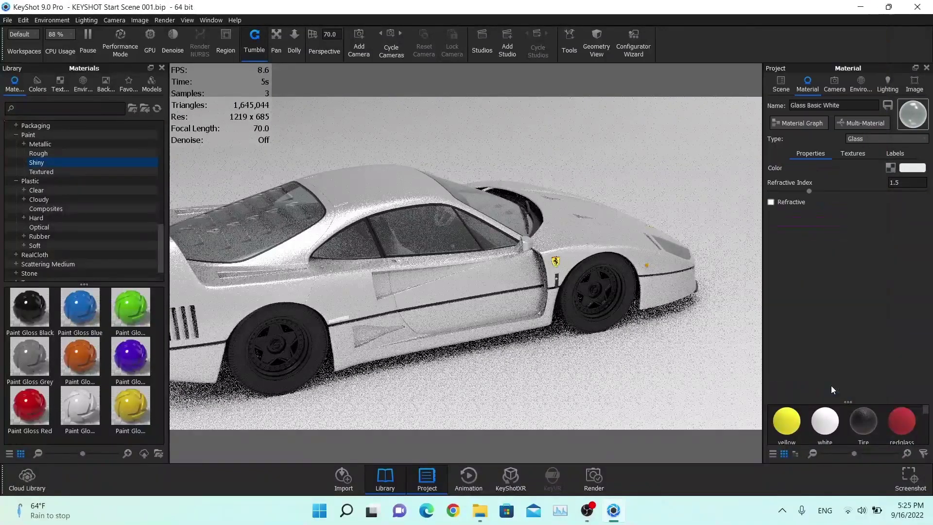
- Apply Chrome Polished from the basic chromes to the small round part on the black strip behind the front wheel, with roughness 0.02
left_click_drag(518, 248, 486, 214)
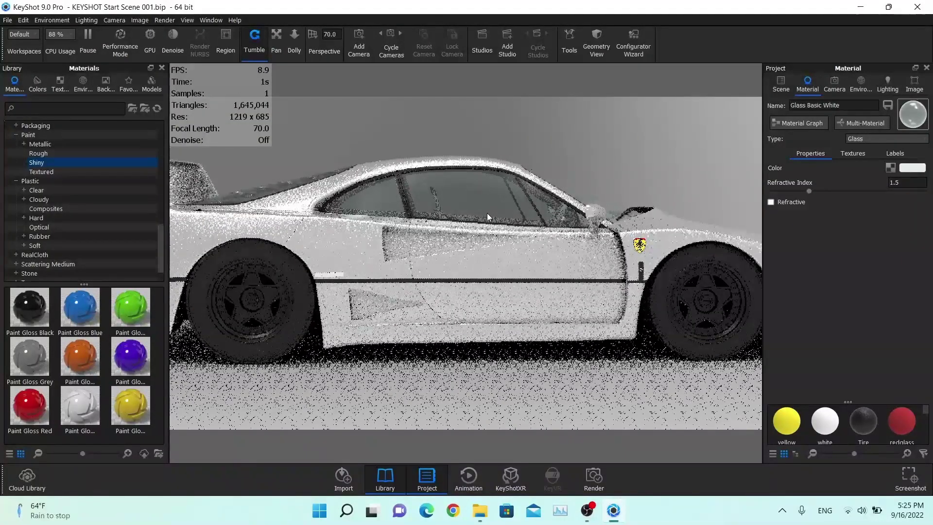
left_click_drag(573, 255, 419, 260)
scroll(419, 259, "up", 5)
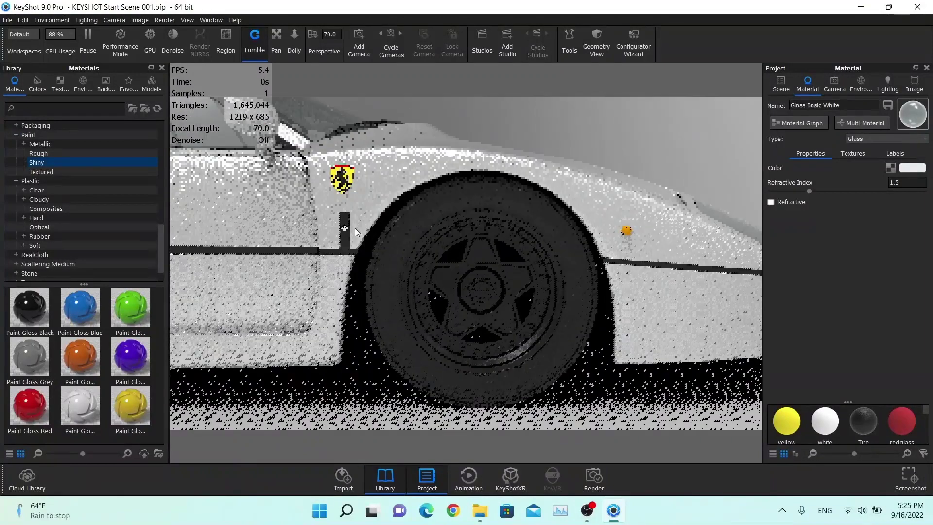
scroll(65, 205, "up", 6)
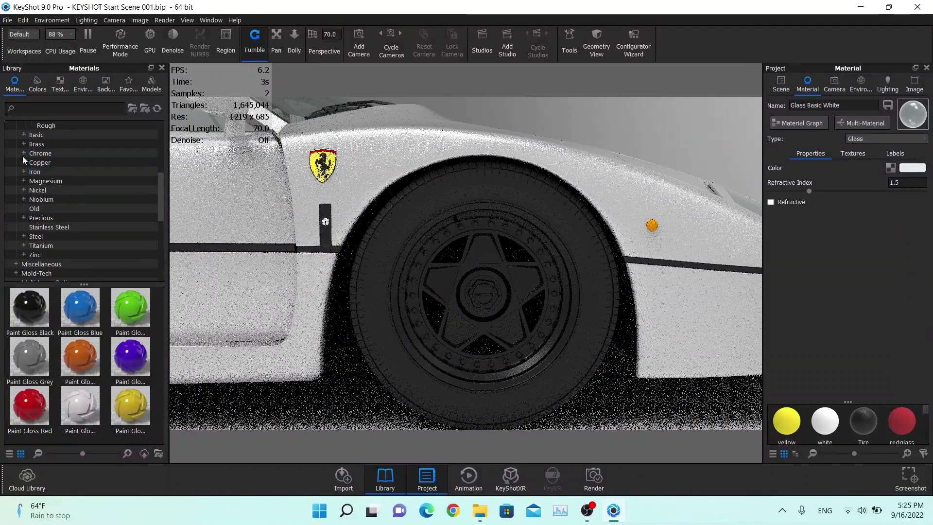
left_click(23, 153)
left_click(48, 165)
left_click_drag(42, 315, 327, 224)
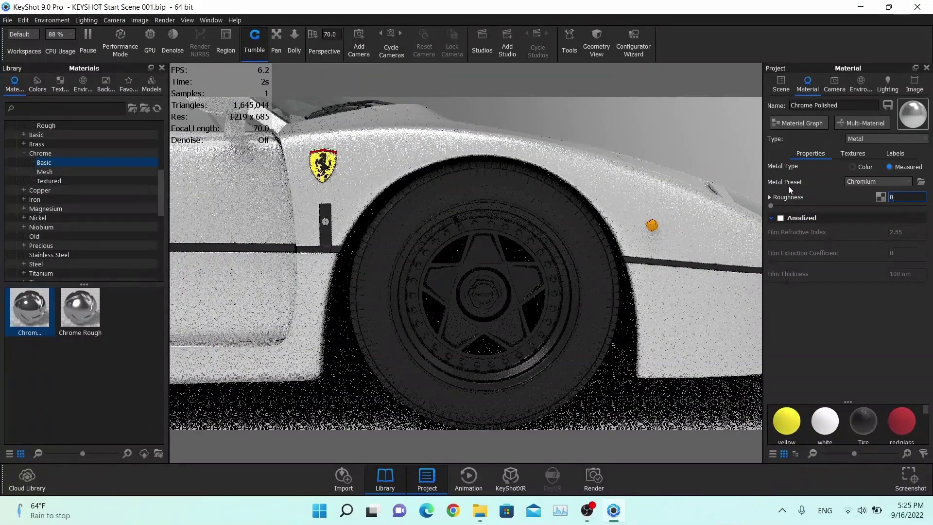
type("0.02")
key("Return")
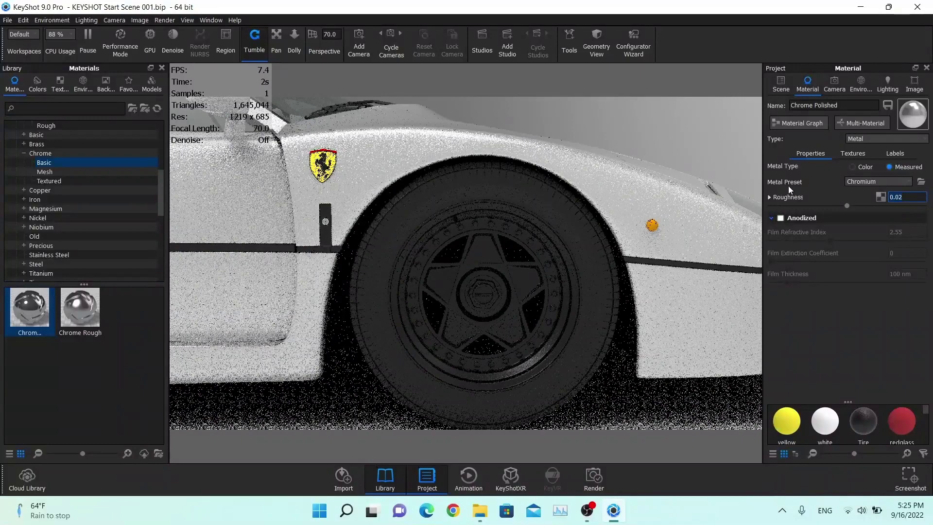
- Apply Paint Gloss Black from the shiny paints to the horse, lettering and outline of the Ferrari shield on the fender
middle_click_drag(535, 174, 302, 121)
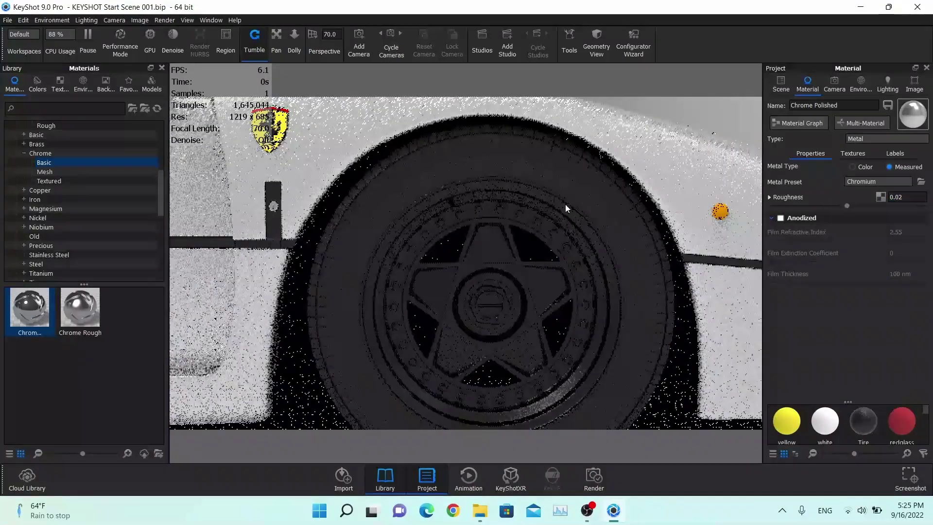
scroll(308, 173, "up", 3)
middle_click_drag(308, 172, 483, 261)
scroll(406, 223, "up", 5)
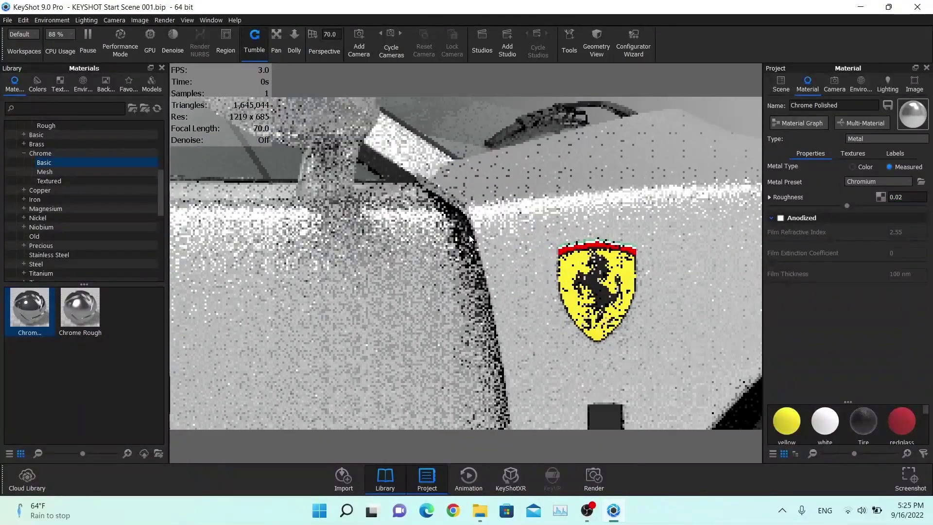
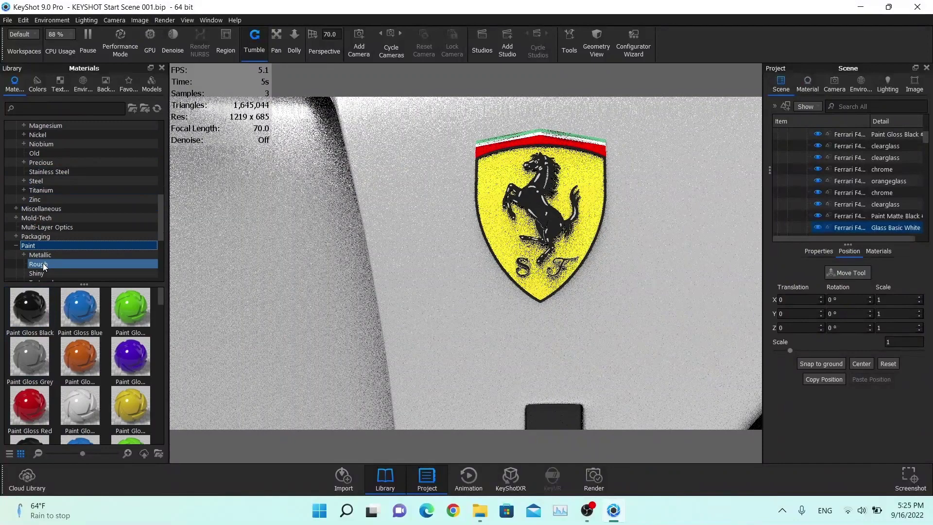
scroll(43, 264, "down", 1)
left_click(42, 246)
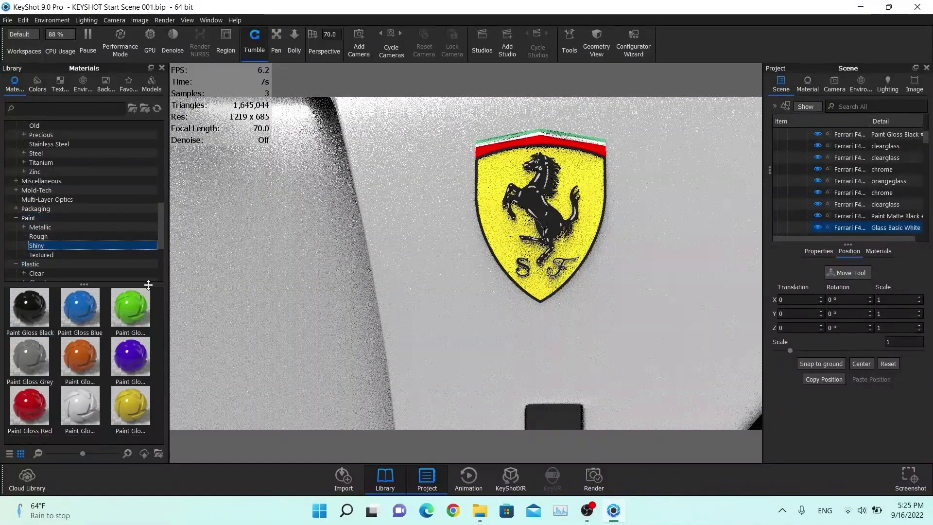
left_click(510, 205)
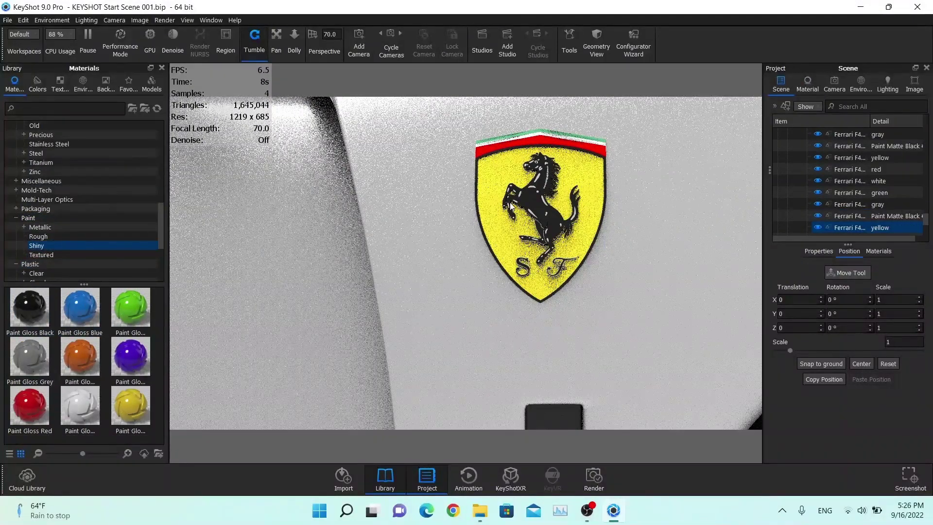
mouse_move(30, 308)
left_mouse_down()
mouse_move(841, 227)
mouse_move(844, 215)
left_mouse_up()
mouse_move(30, 307)
left_mouse_down()
mouse_move(506, 237)
mouse_move(530, 187)
left_mouse_up()
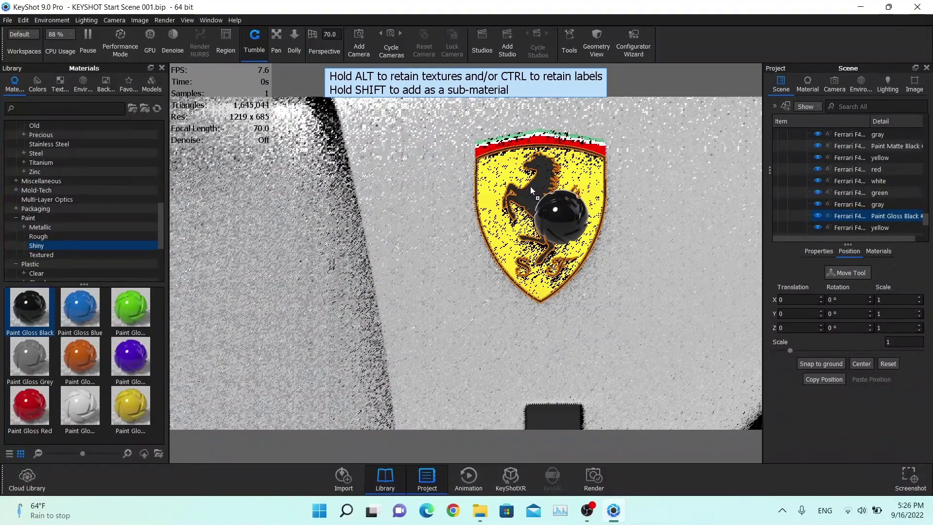
left_click(545, 264)
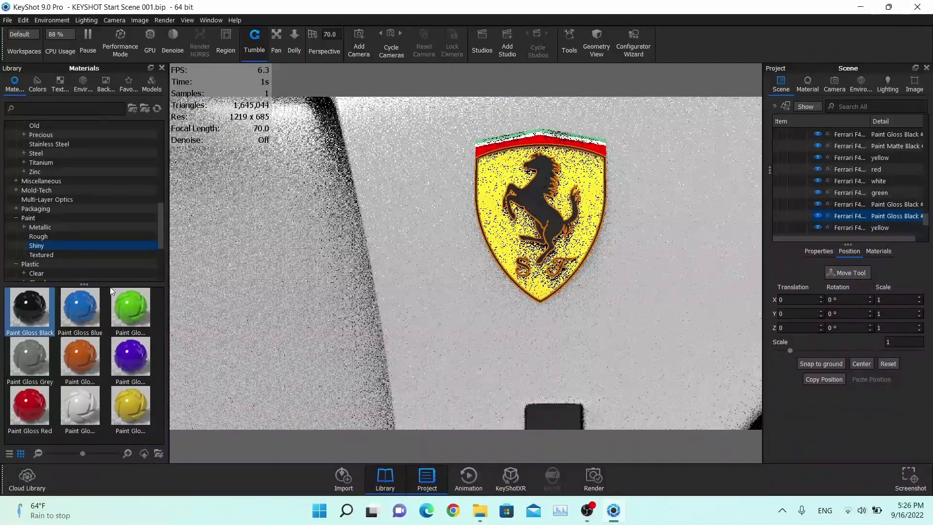
- Apply gloss yellow paint to the Ferrari shield's background and gloss white, red and green paints to the stripes above it
mouse_move(130, 406)
left_mouse_down()
mouse_move(564, 145)
mouse_move(503, 168)
mouse_move(481, 156)
left_mouse_up()
left_click_drag(84, 412, 506, 142)
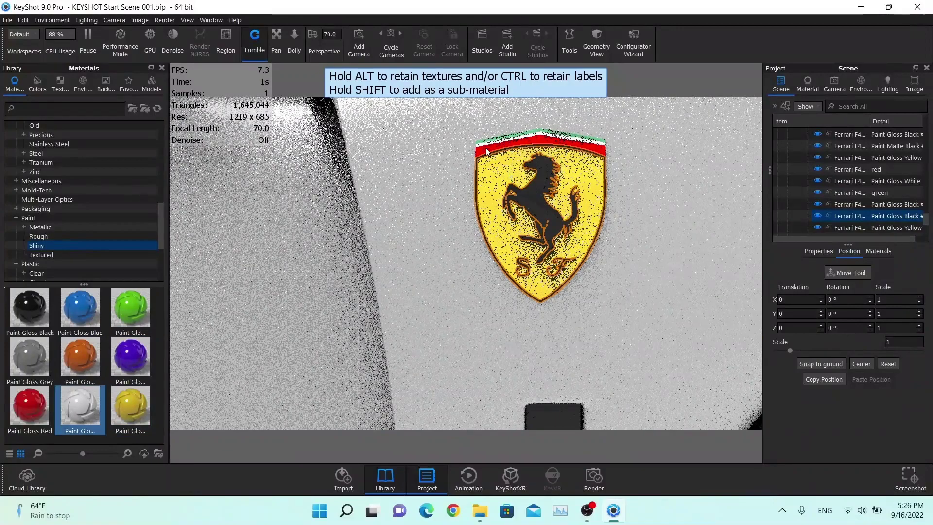
left_click_drag(30, 406, 498, 145)
mouse_move(130, 307)
left_mouse_down()
mouse_move(515, 146)
mouse_move(562, 138)
left_mouse_up()
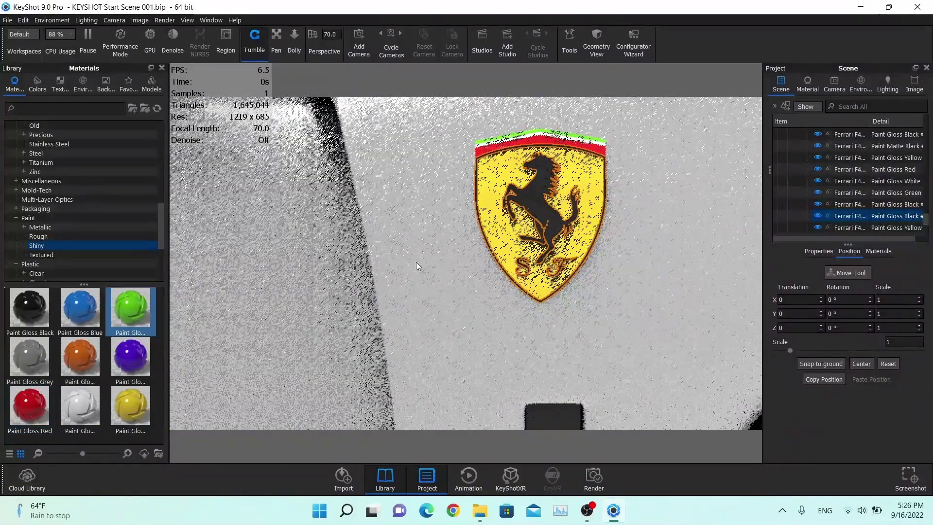
- Apply Chrome Polished from the basic chromes to the side mirror's glass without linking it to the existing material
left_click_drag(459, 279, 437, 224)
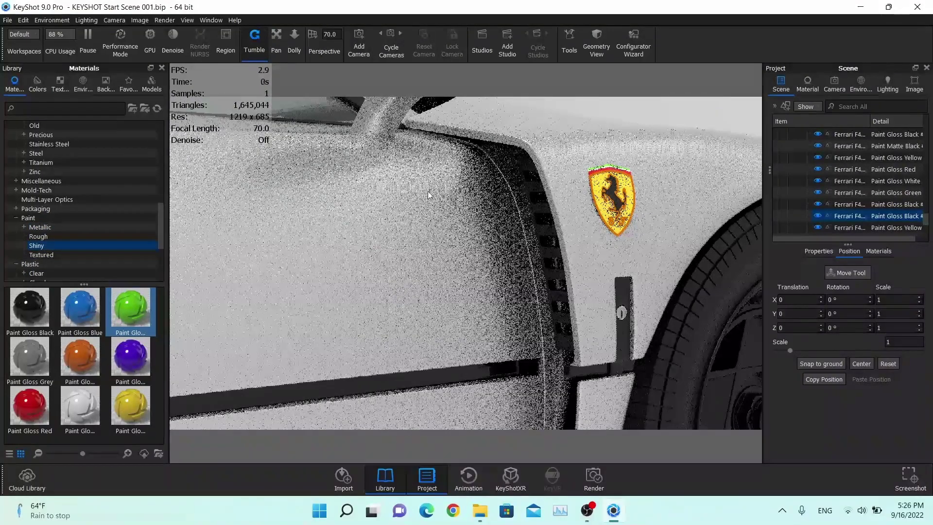
left_click_drag(638, 182, 554, 207)
scroll(64, 153, "up", 10)
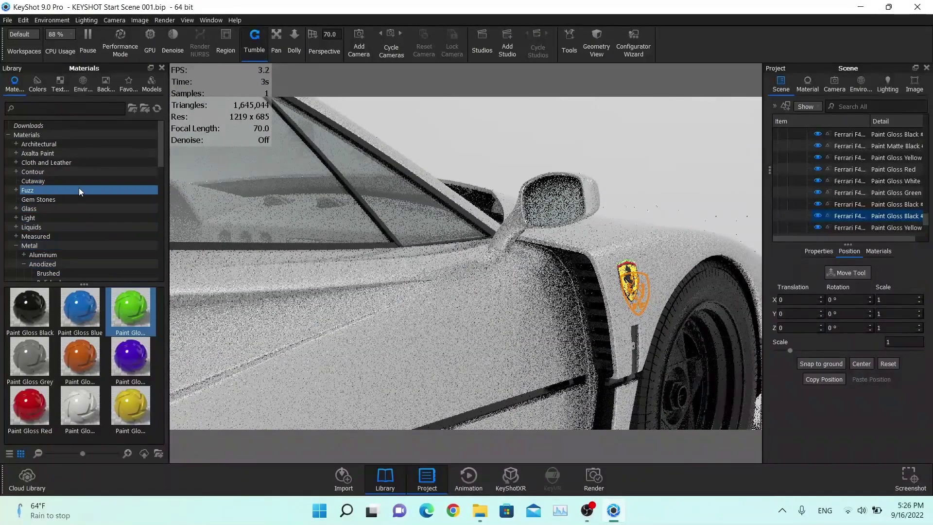
left_click(36, 247)
scroll(54, 250, "down", 3)
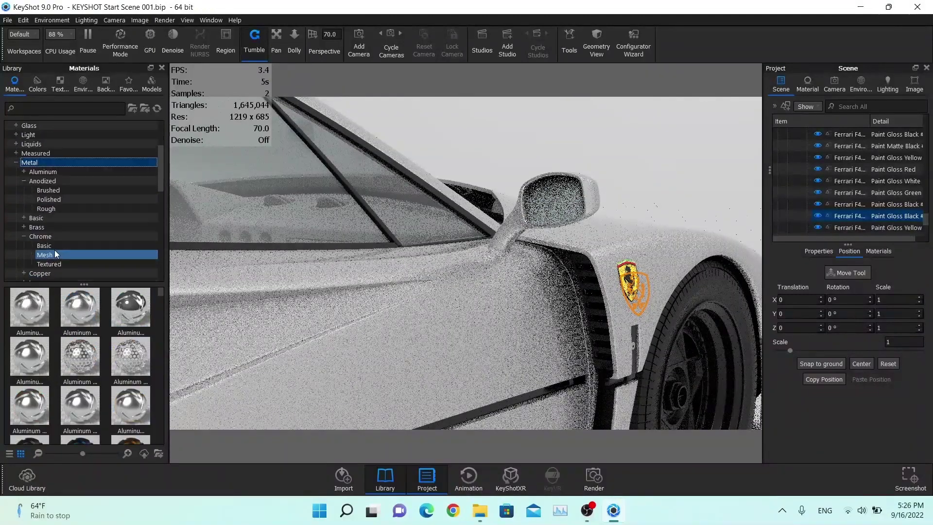
left_click(45, 246)
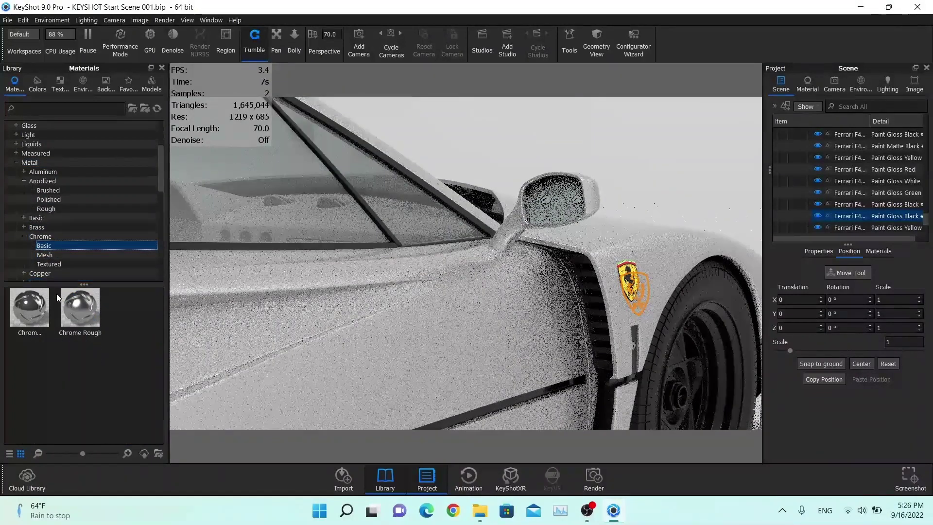
left_click_drag(46, 299, 558, 207)
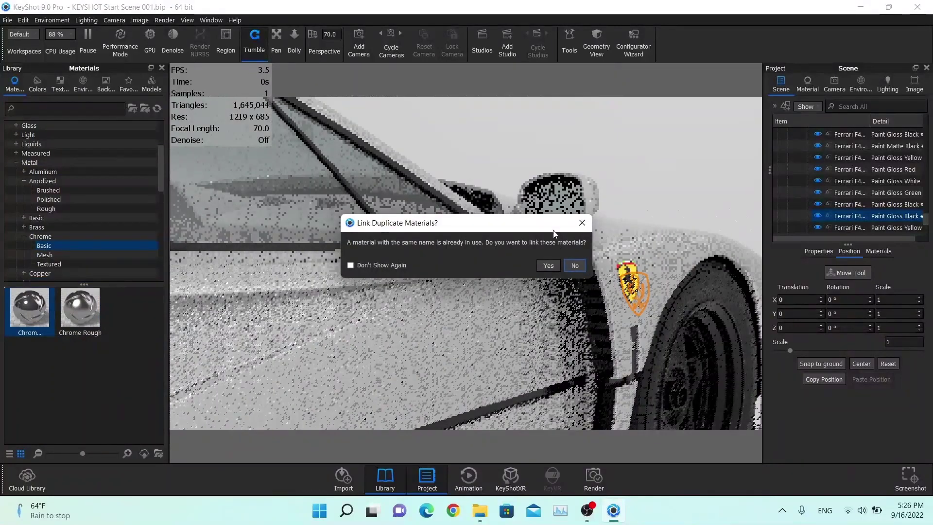
left_click(574, 266)
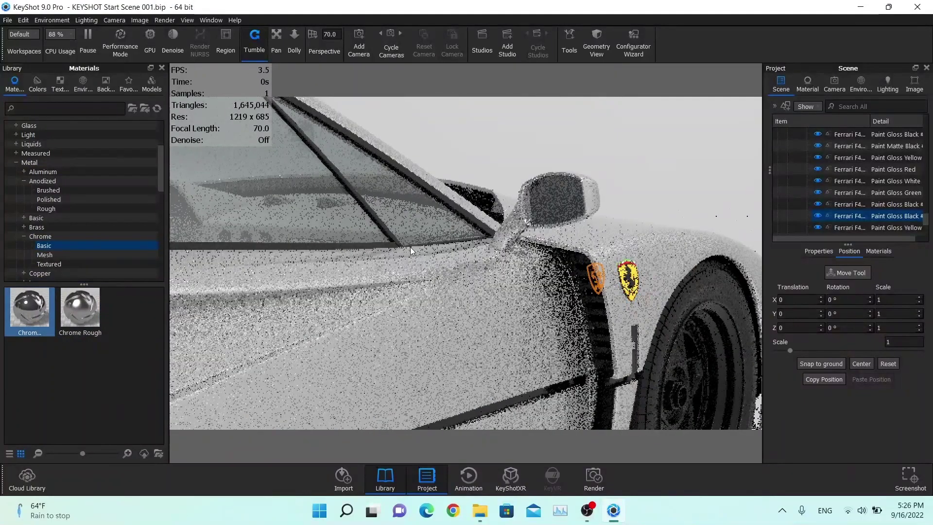
- Select the trim strips running around the car's rear and sides and show their object properties
left_click_drag(563, 215, 487, 233)
left_click_drag(299, 246, 379, 256)
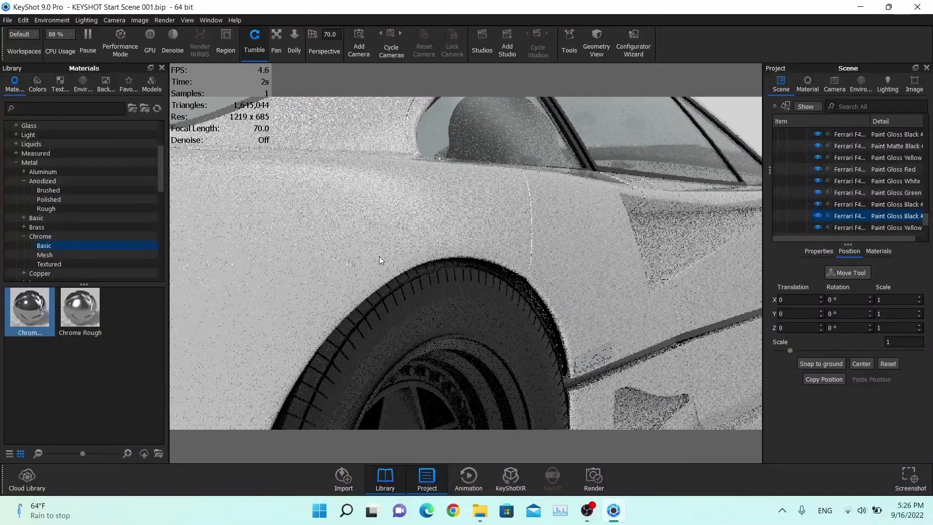
left_click_drag(379, 256, 601, 209)
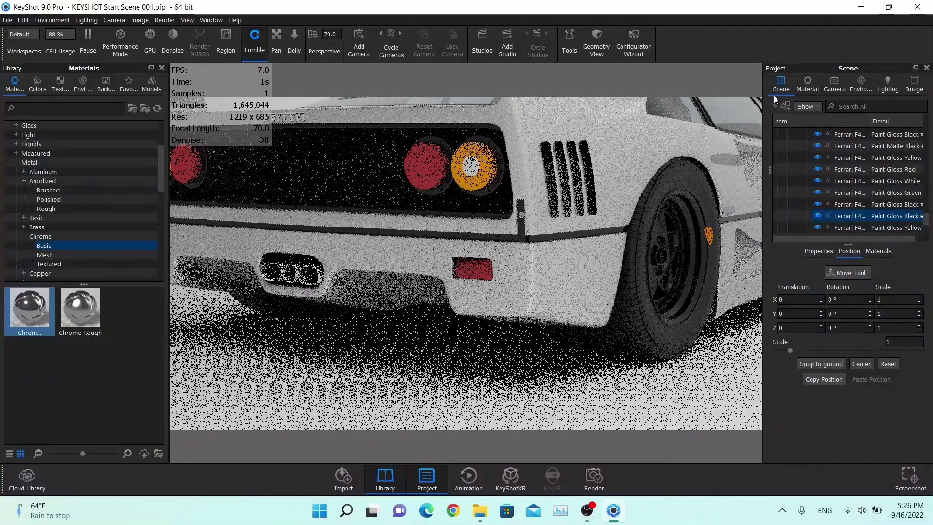
left_click(728, 218)
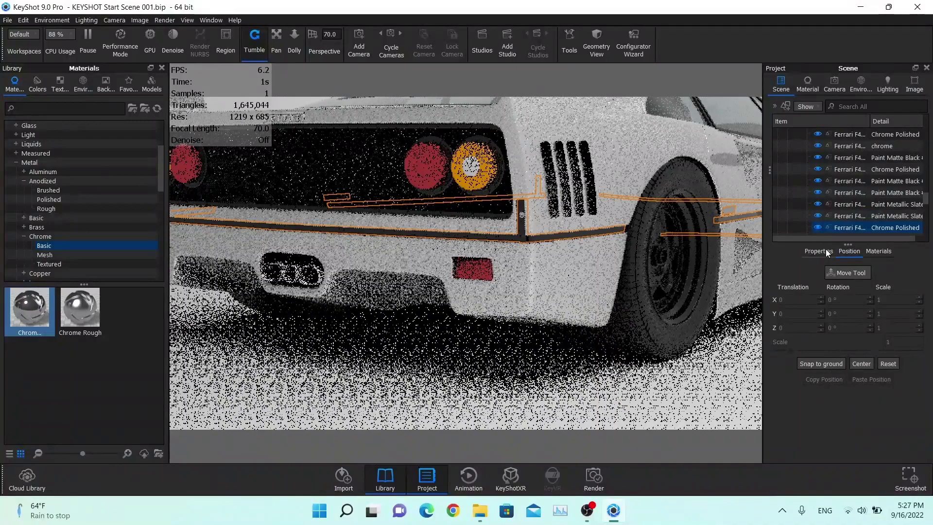
left_click(819, 251)
left_click(819, 326)
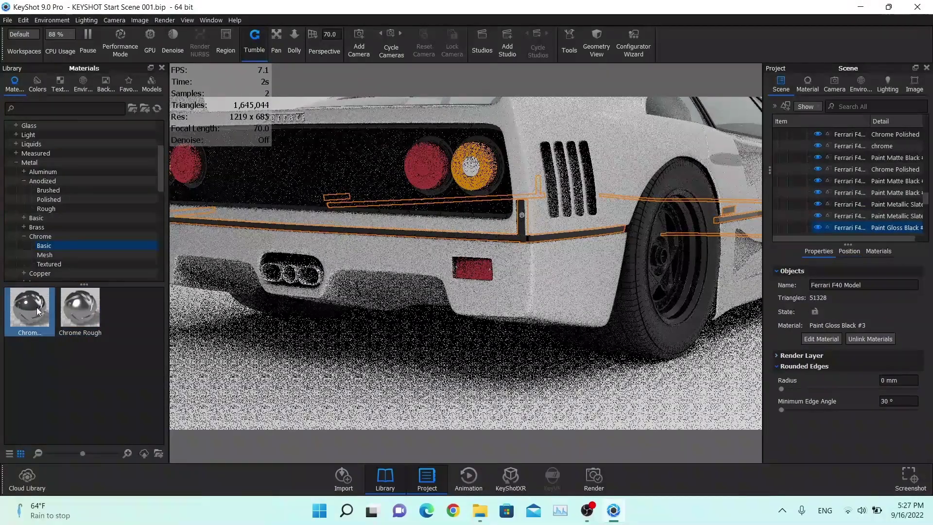
- Apply Chrome Polished to the rear exhaust pipes without linking it to the existing material
left_click_drag(30, 308, 286, 190)
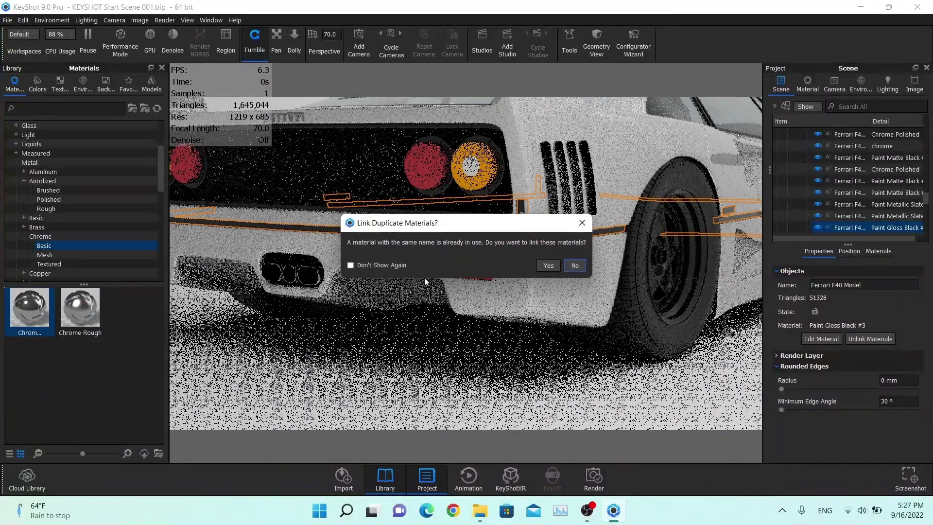
left_click(576, 266)
- Find Glass Ridges Red among the textured glass materials and apply it to the round red taillight lenses
left_click_drag(385, 237, 452, 253)
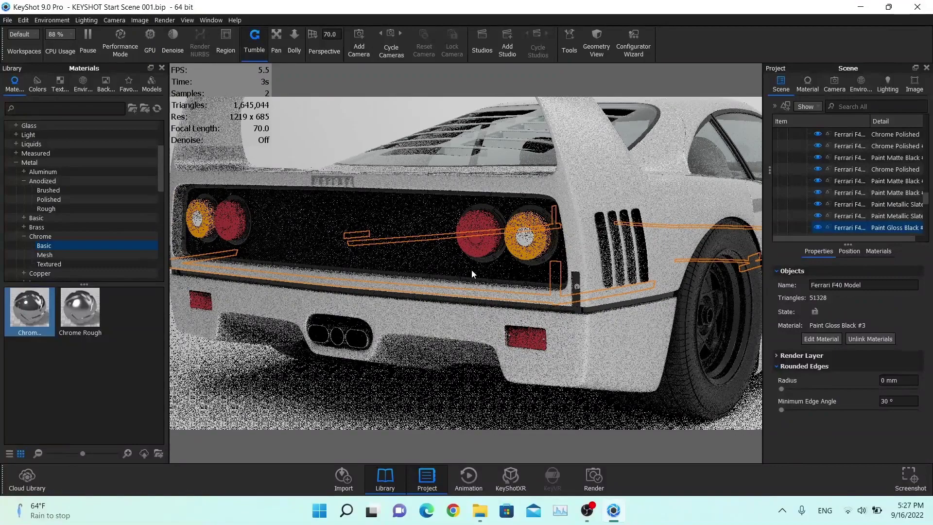
scroll(492, 225, "up", 5)
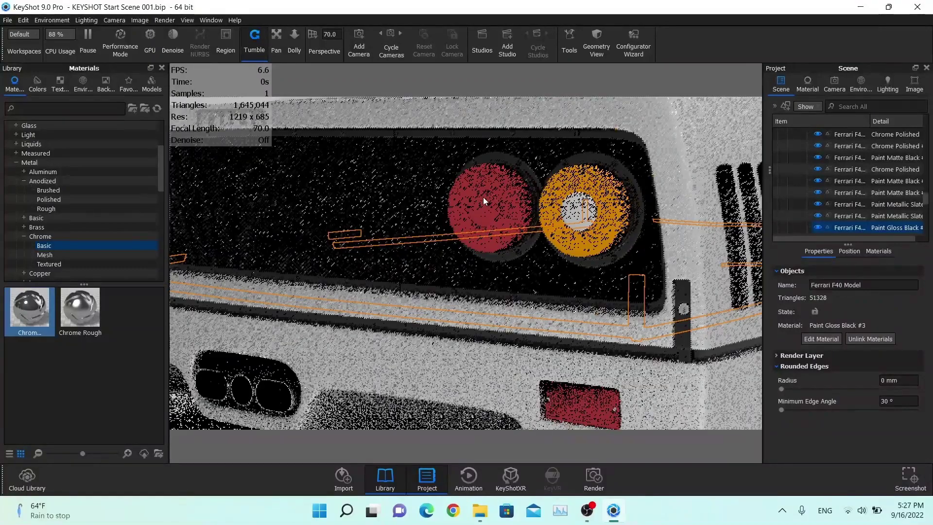
left_click_drag(482, 193, 427, 208)
scroll(488, 209, "up", 2)
scroll(29, 191, "up", 3)
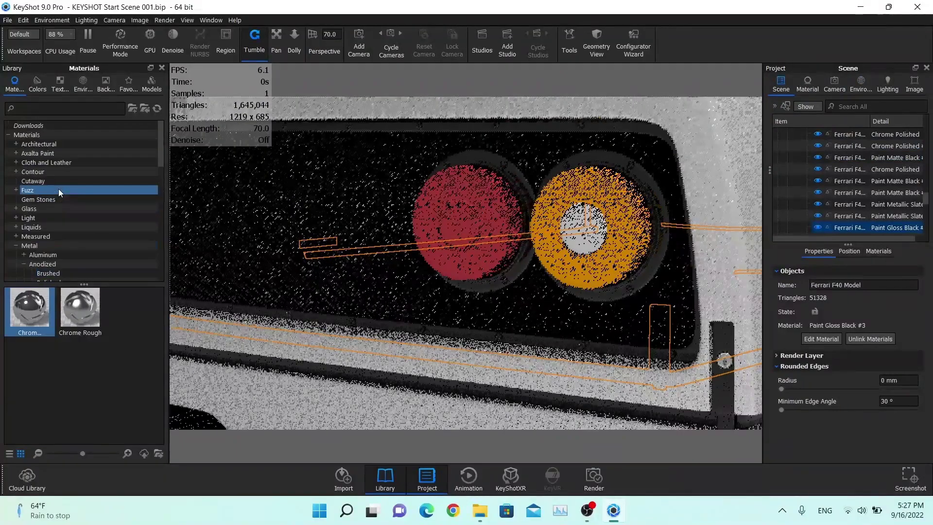
left_click(38, 209)
left_click(16, 209)
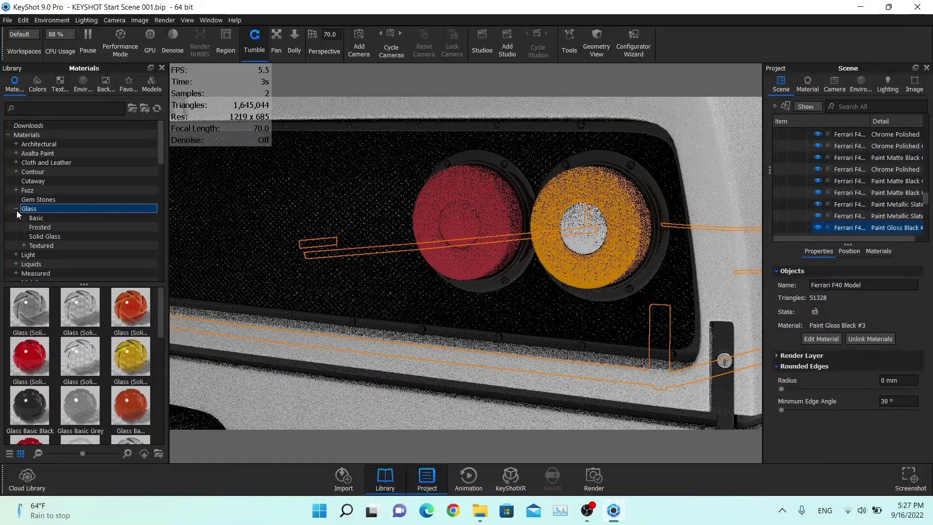
left_click(48, 236)
left_click(47, 245)
left_click(102, 346)
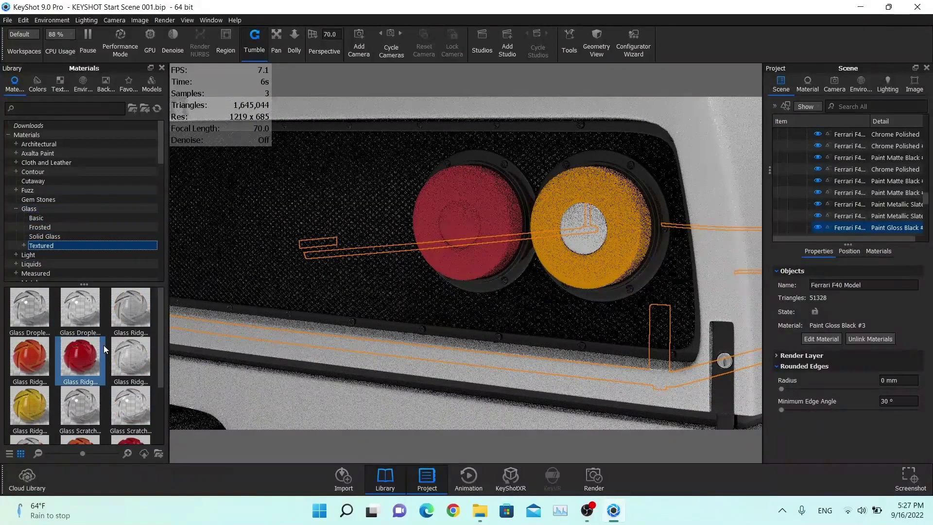
left_click(507, 161)
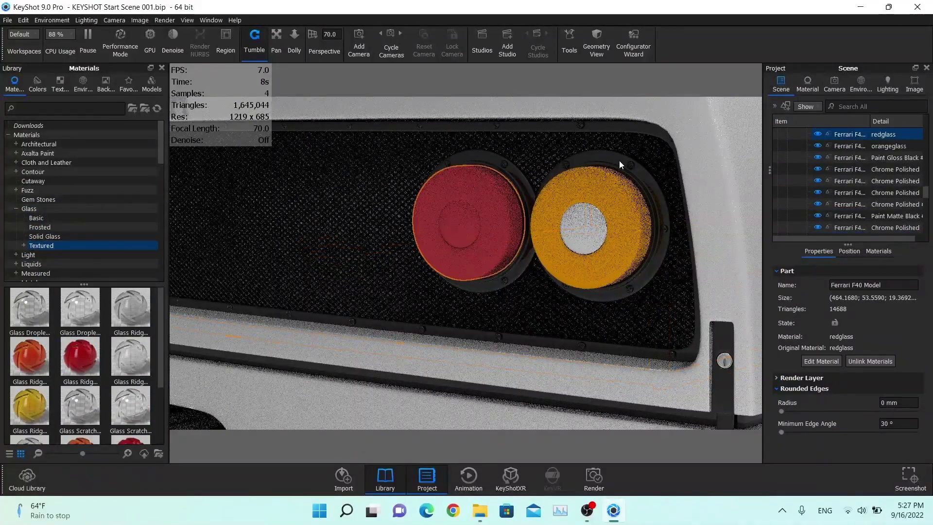
left_click_drag(80, 356, 467, 217)
- Open the material graph of the taillight's Glass Ridges Red material and show the properties of its Marble texture node
scroll(441, 216, "down", 6)
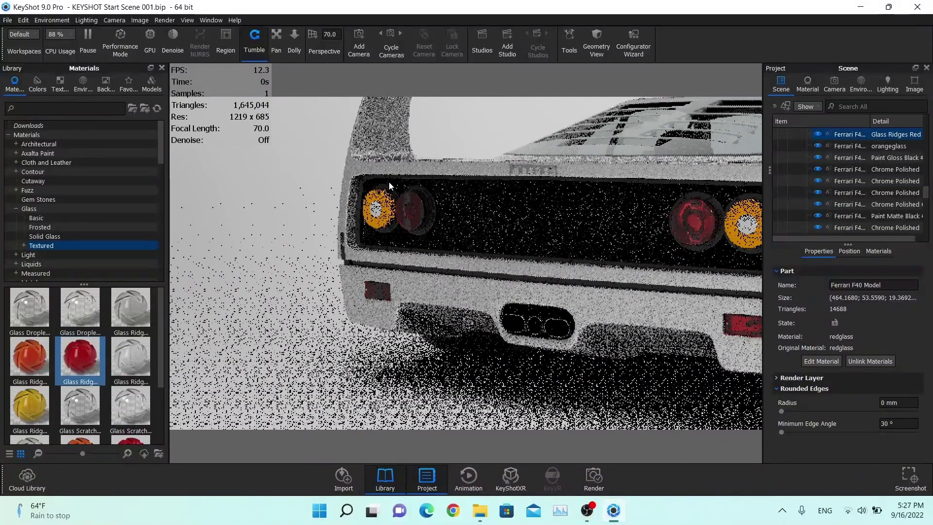
scroll(747, 228, "up", 5)
scroll(747, 228, "down", 4)
scroll(516, 233, "up", 8)
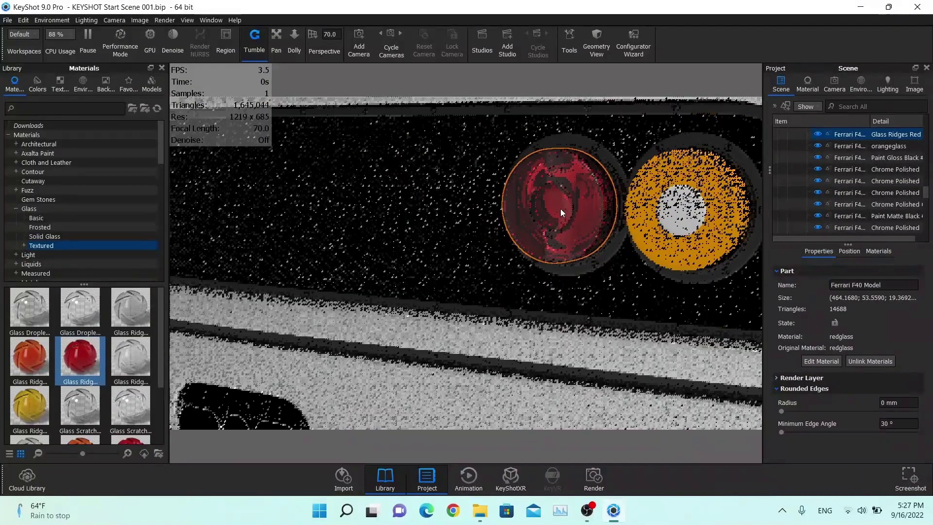
scroll(504, 224, "down", 3)
double_click(506, 210)
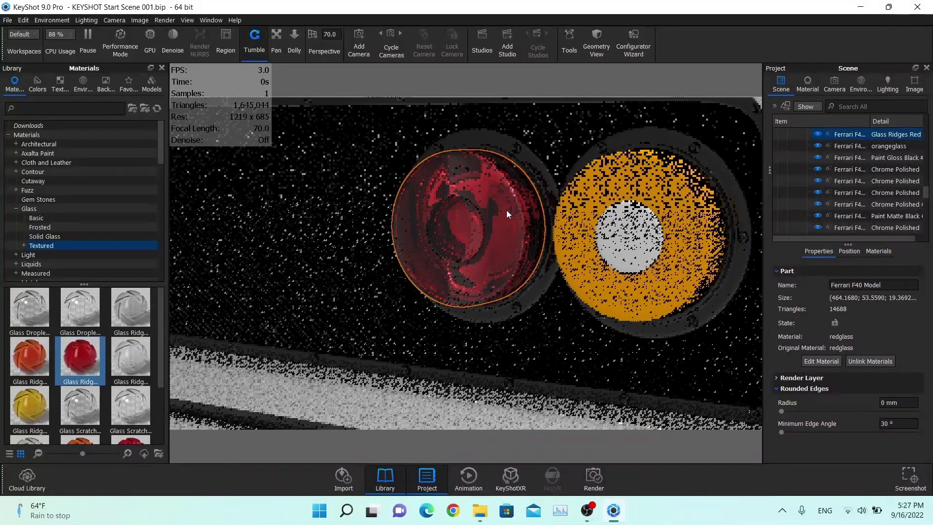
left_click(800, 124)
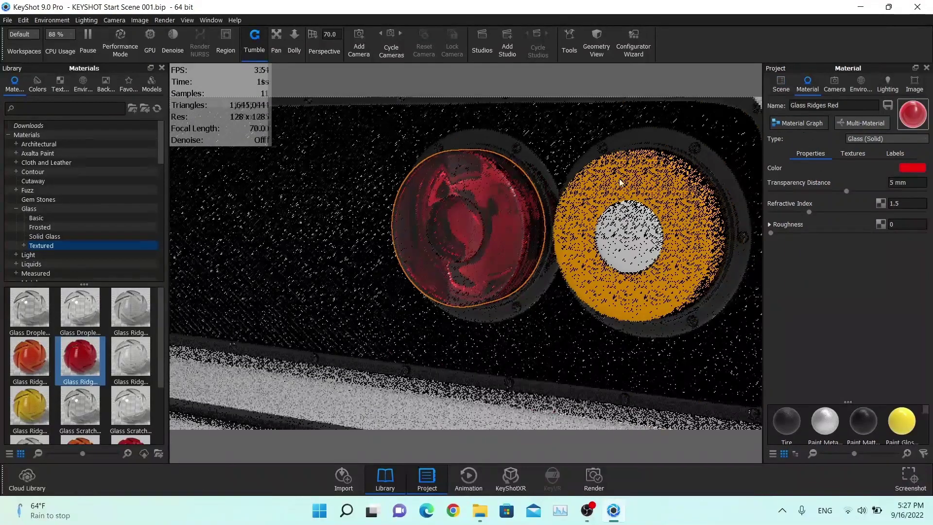
left_click_drag(156, 210, 101, 190)
left_click(346, 382)
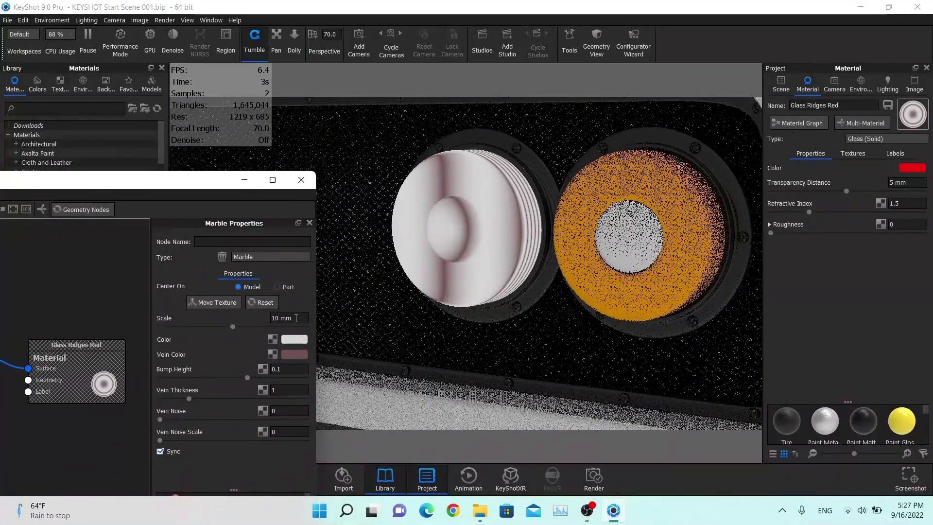
- Set the Marble texture's scale to 0.5 mm and its bump height to 0.05
type("0.5")
key("Return")
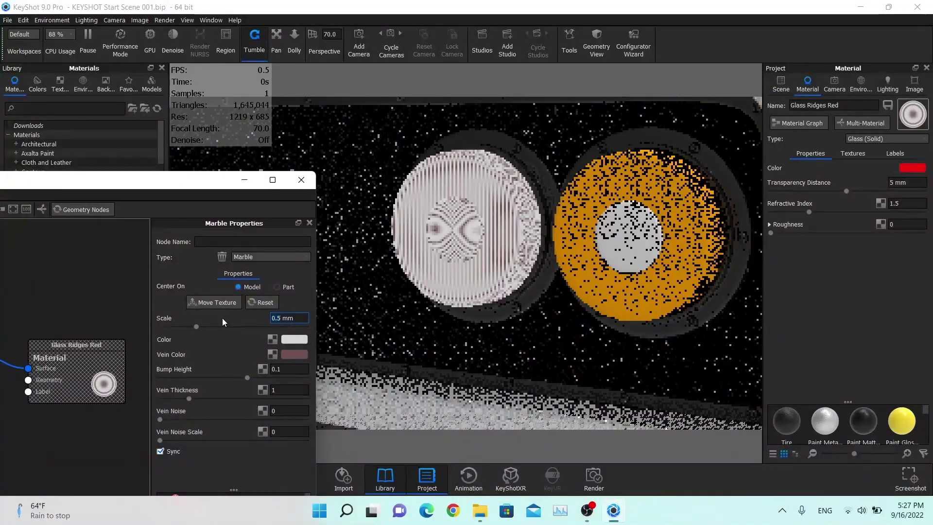
left_click(278, 370)
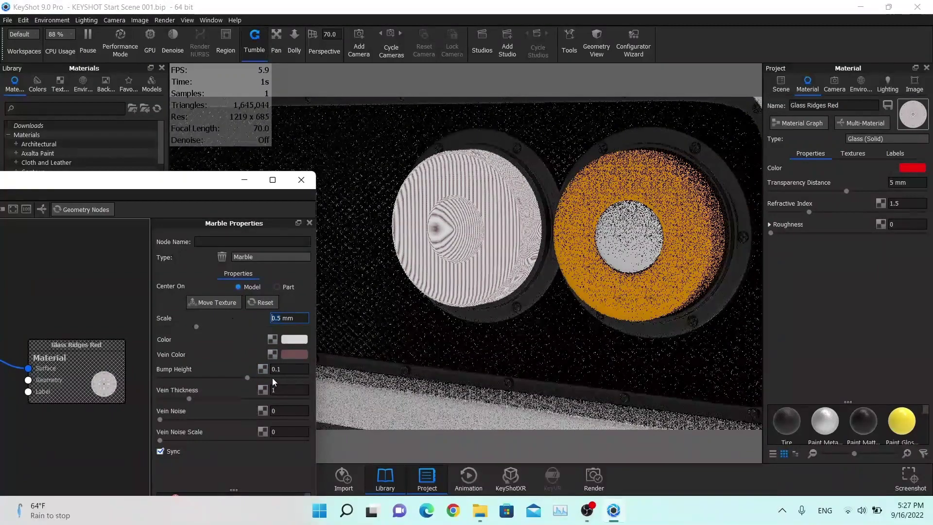
key("BackSpace")
type("05")
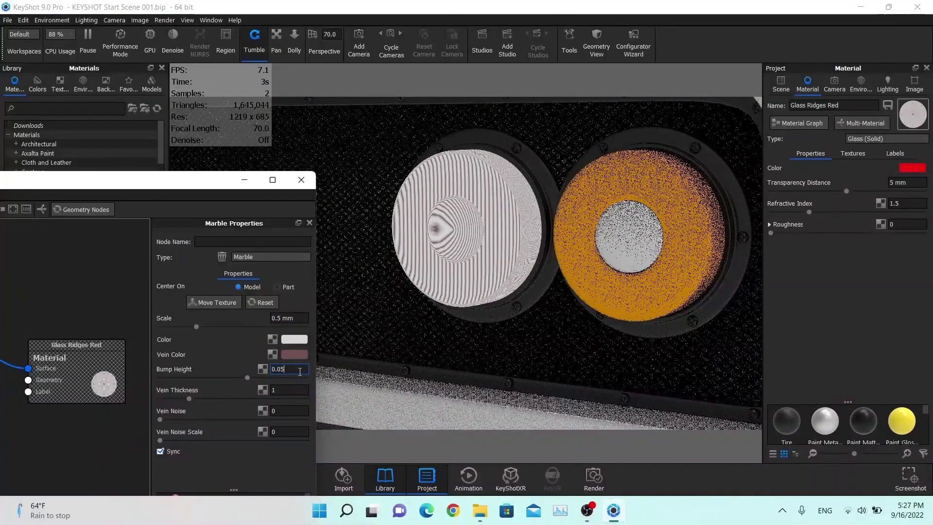
key("Return")
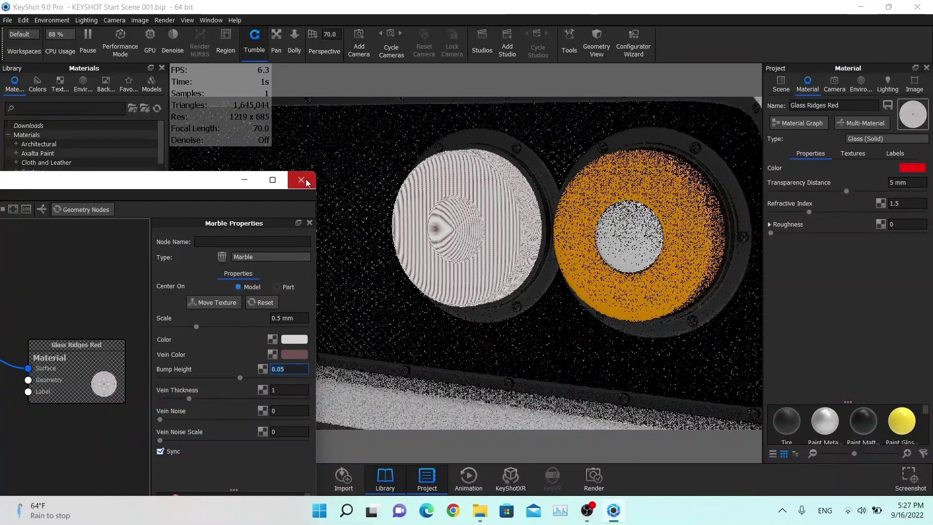
- Link the amber taillight lens to the red lens's Glass Ridges Red material and unlink it as an independent copy
left_click(302, 180)
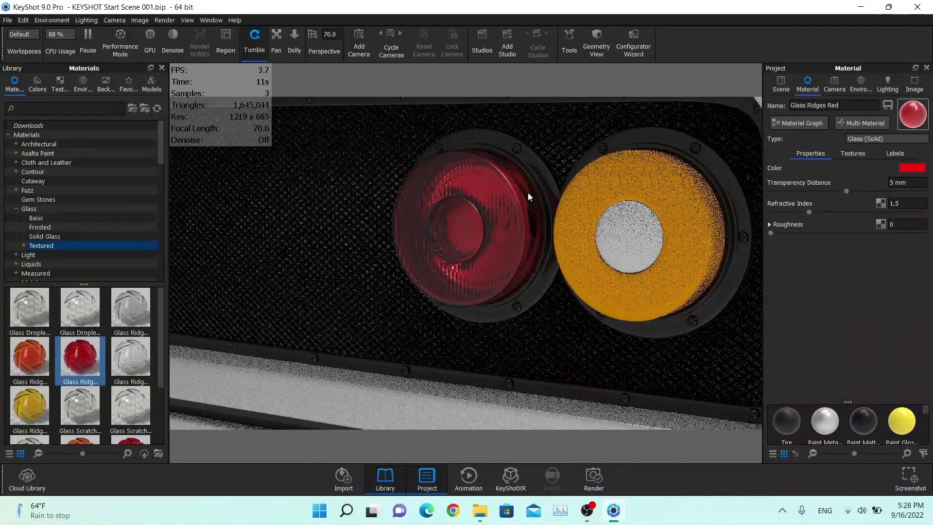
left_click(785, 84)
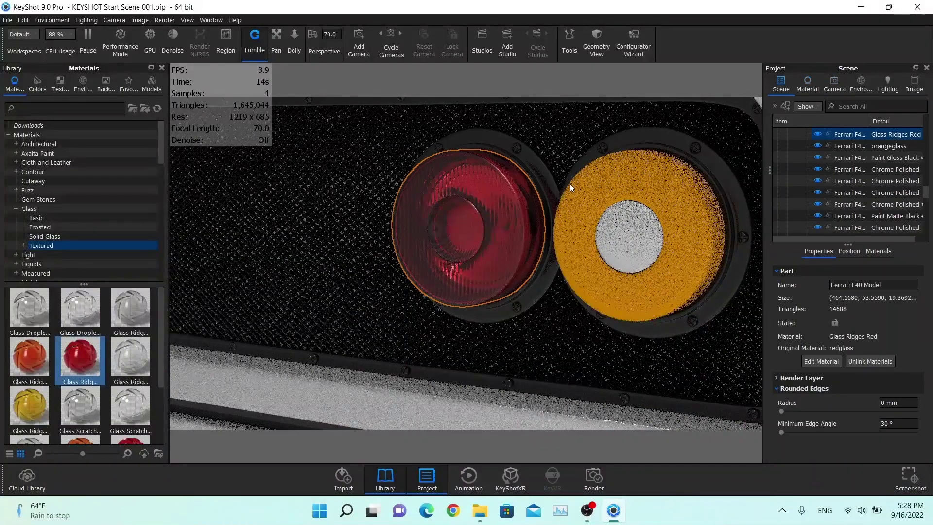
left_click(633, 185, "shift")
left_click(825, 329)
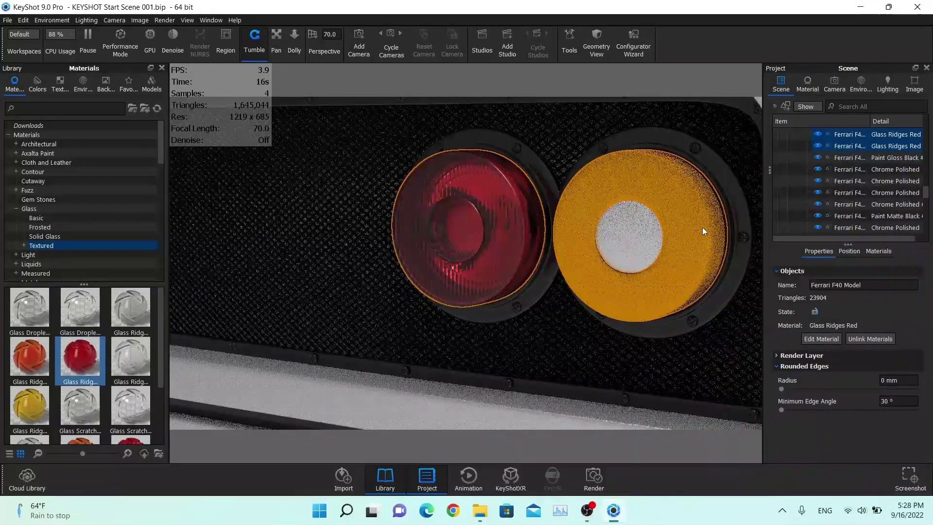
left_click(673, 189)
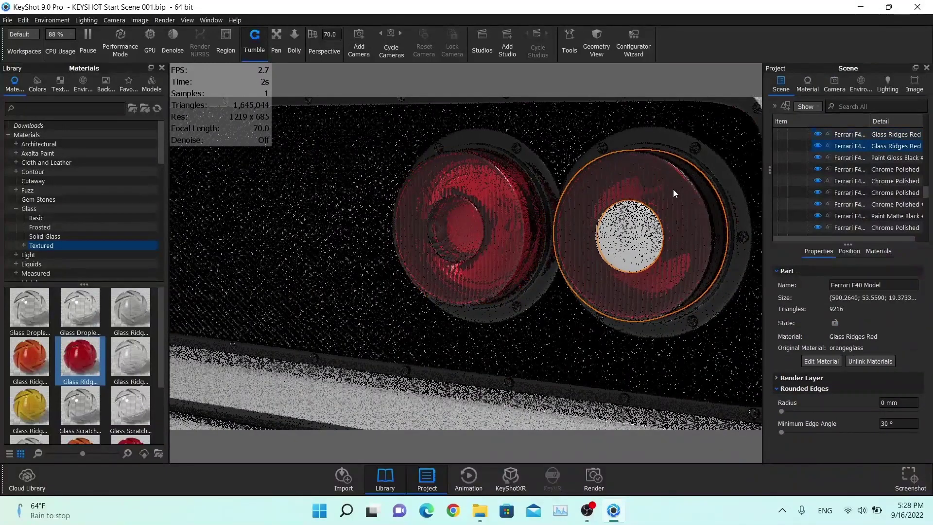
left_click(868, 360)
- Recolour the outer right lens's copied ridged glass from the colour picker, settling on the orange #DE5600
double_click(692, 209)
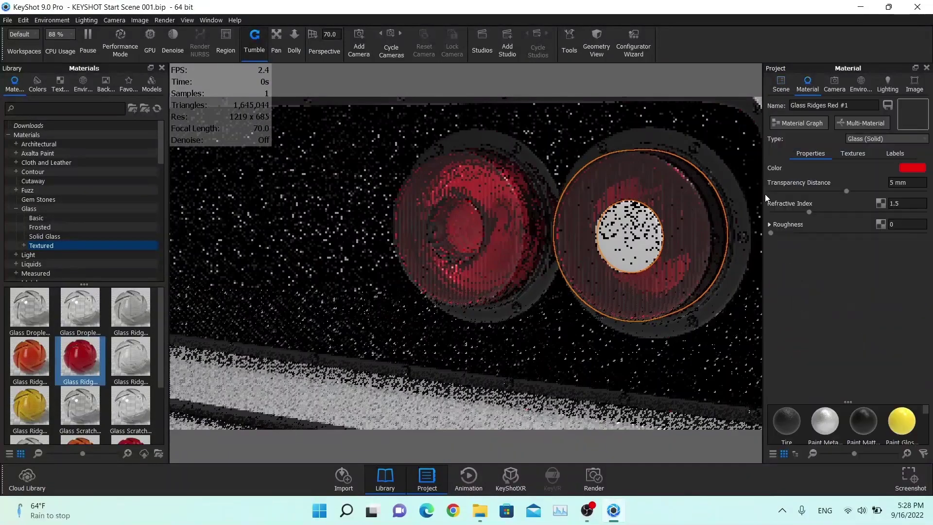
left_click(920, 173)
left_click_drag(816, 97, 654, 68)
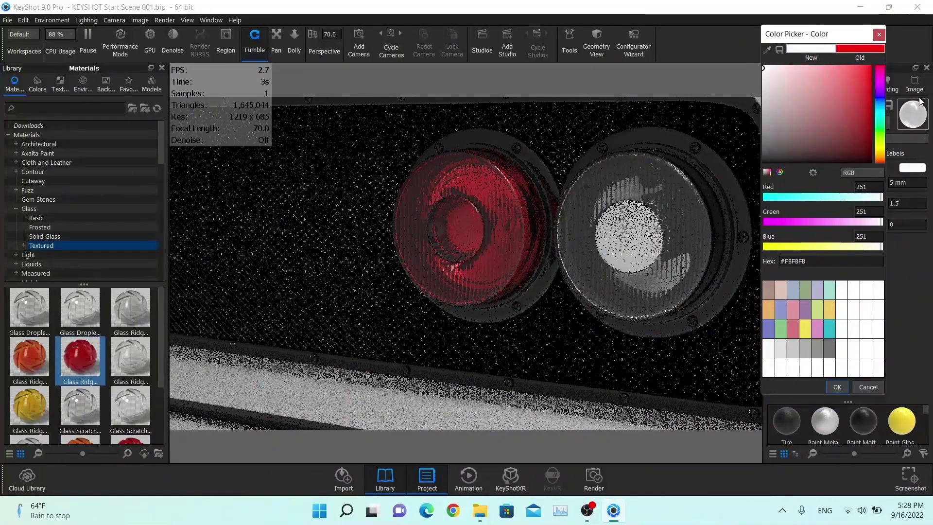
left_click(870, 113)
left_click(880, 151)
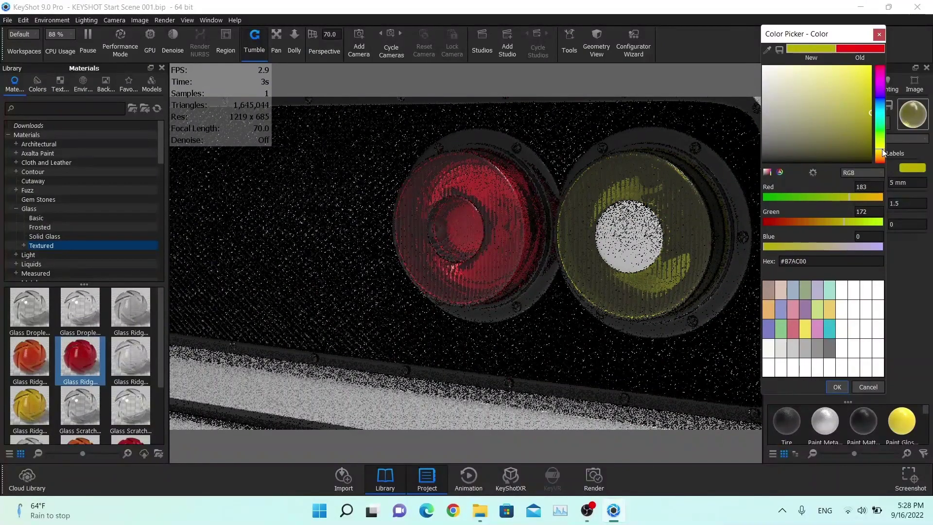
left_click_drag(837, 101, 849, 97)
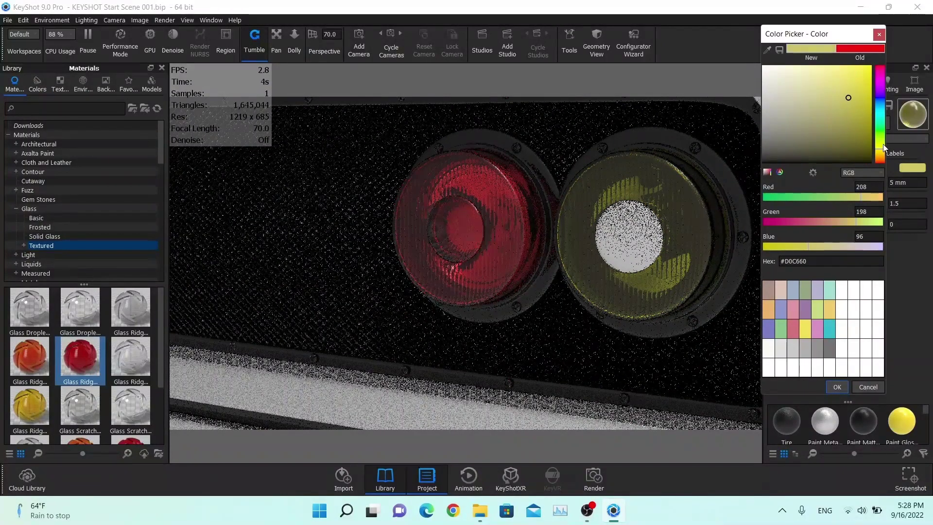
left_click_drag(881, 157, 882, 163)
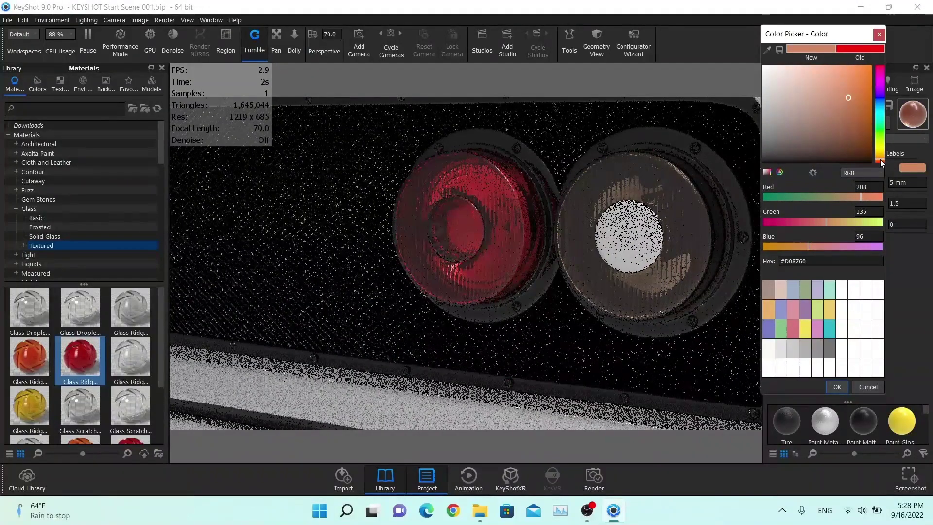
left_click(879, 160)
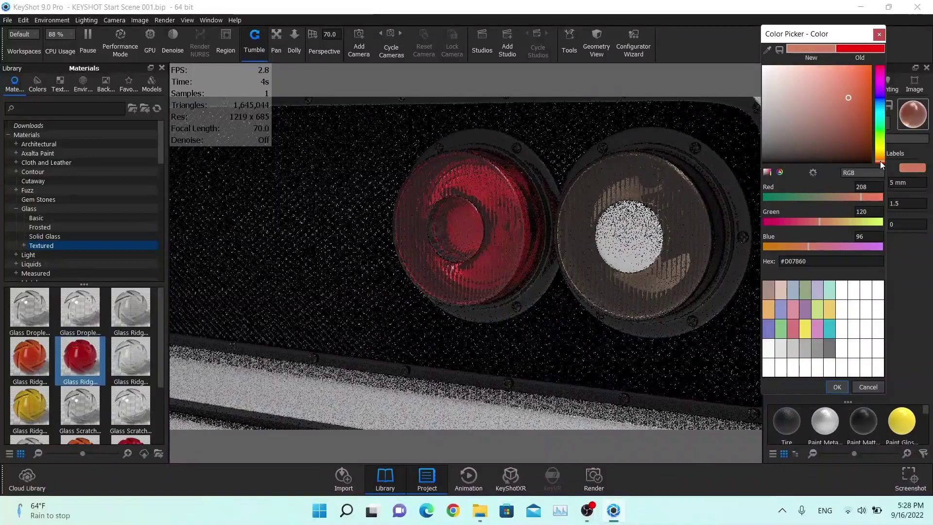
left_click(859, 93)
left_click_drag(860, 92, 871, 90)
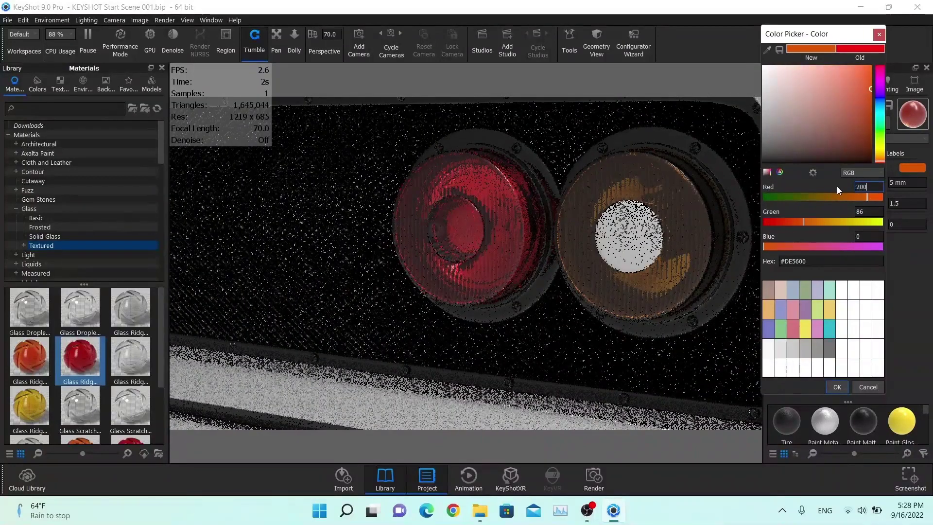
- Fine-tune the right lens's orange glass colour to red 198, green 84, blue 18 and accept it
type("200")
key("Return")
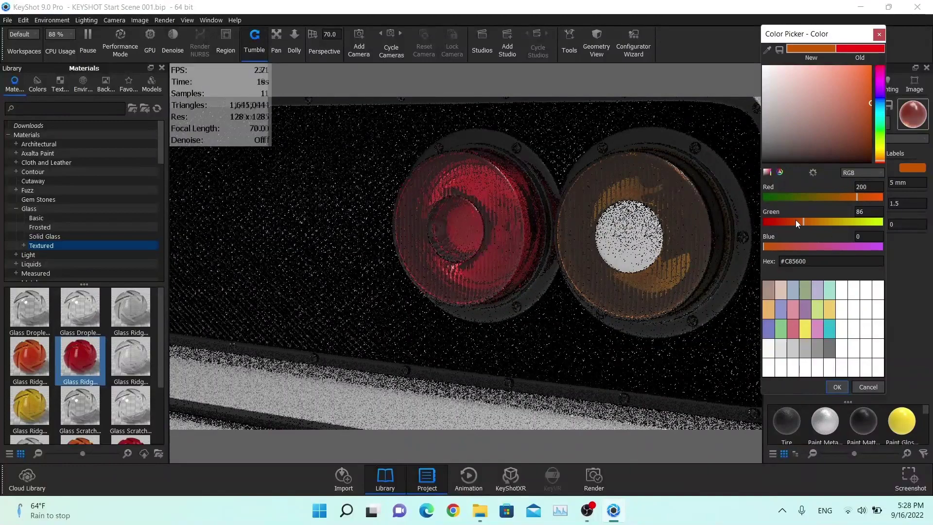
left_click_drag(797, 223, 808, 223)
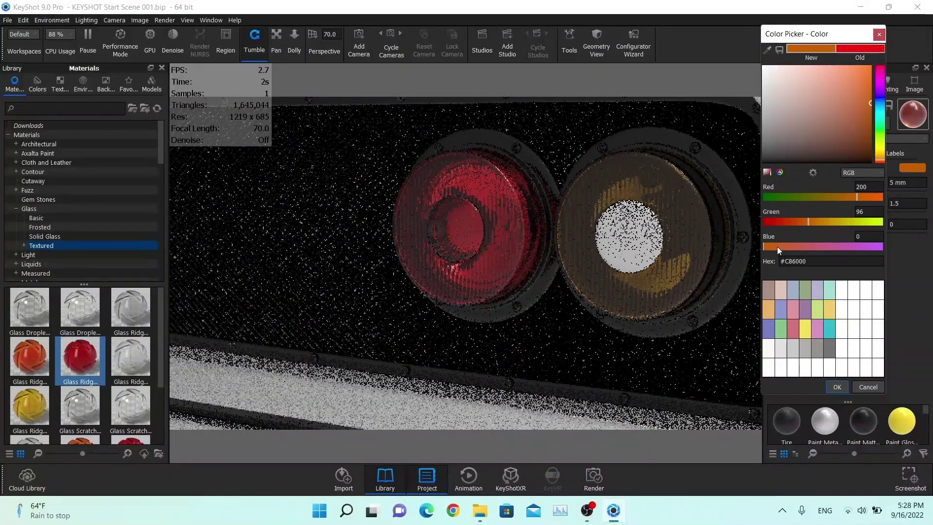
left_click_drag(777, 246, 771, 245)
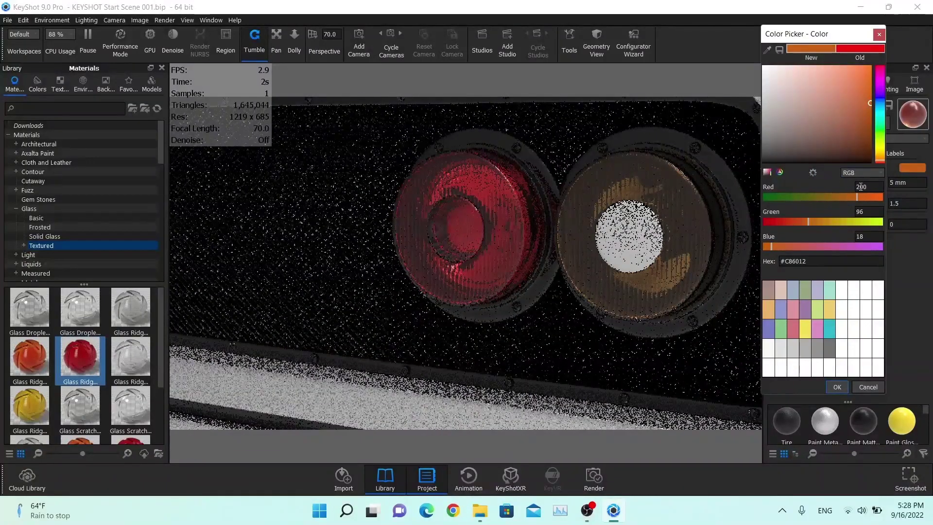
left_click_drag(855, 196, 855, 196)
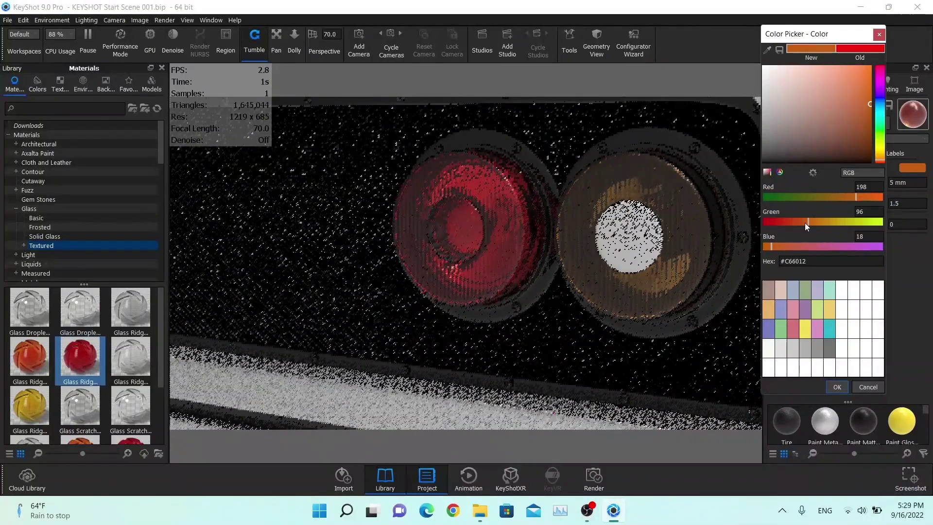
left_click_drag(805, 222, 803, 223)
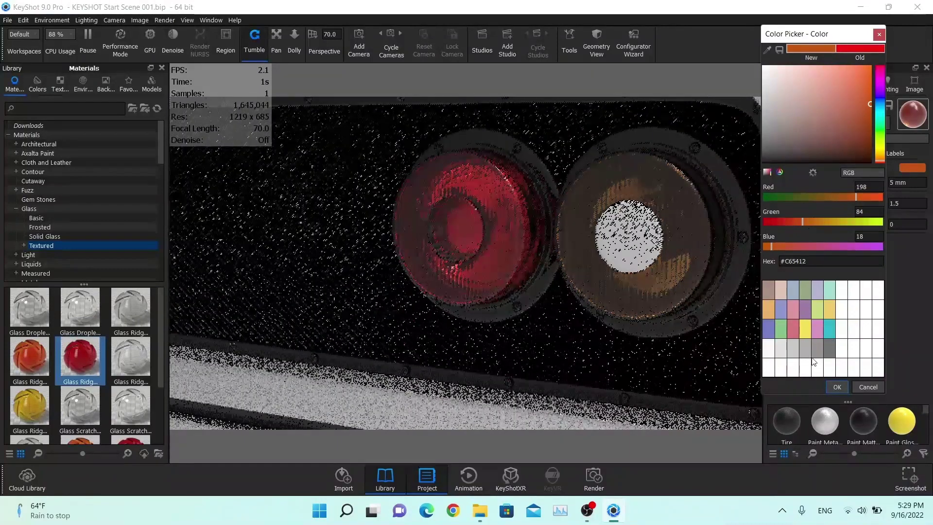
left_click(835, 387)
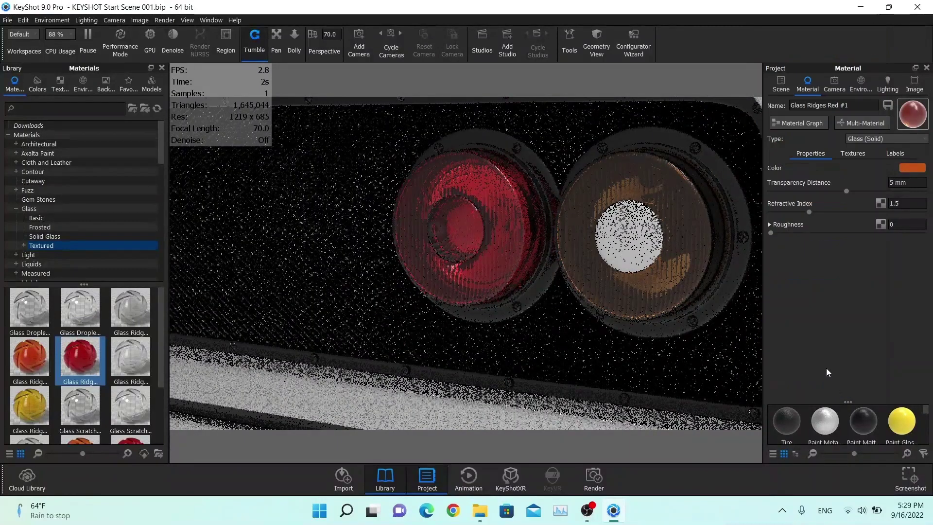
- Link the small centre lens to the orange ridged glass around it and unlink it as its own material copy
left_click(781, 83)
left_click(686, 192)
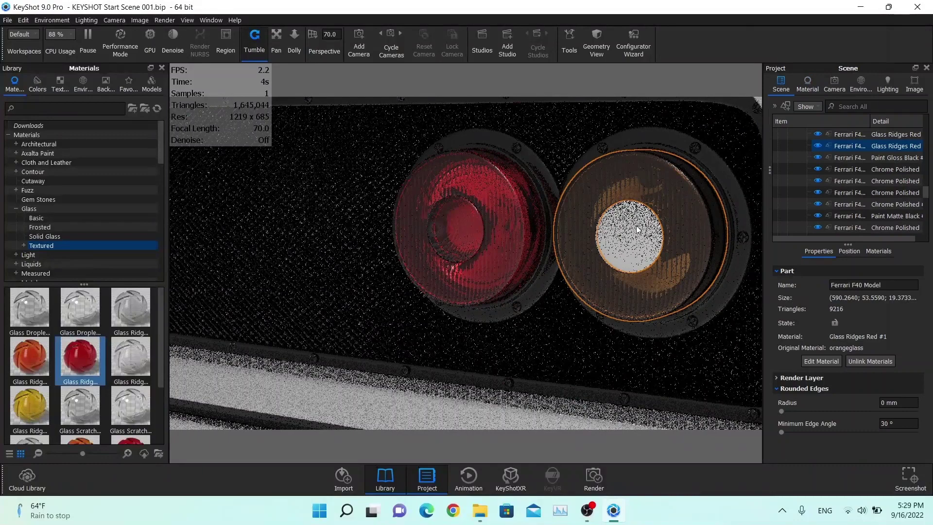
left_click(820, 327)
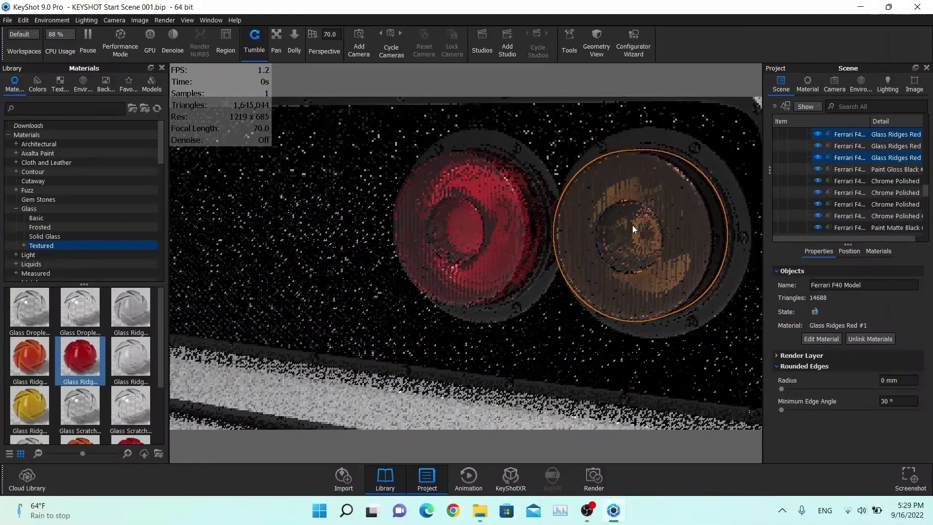
left_click(632, 225)
left_click(868, 360)
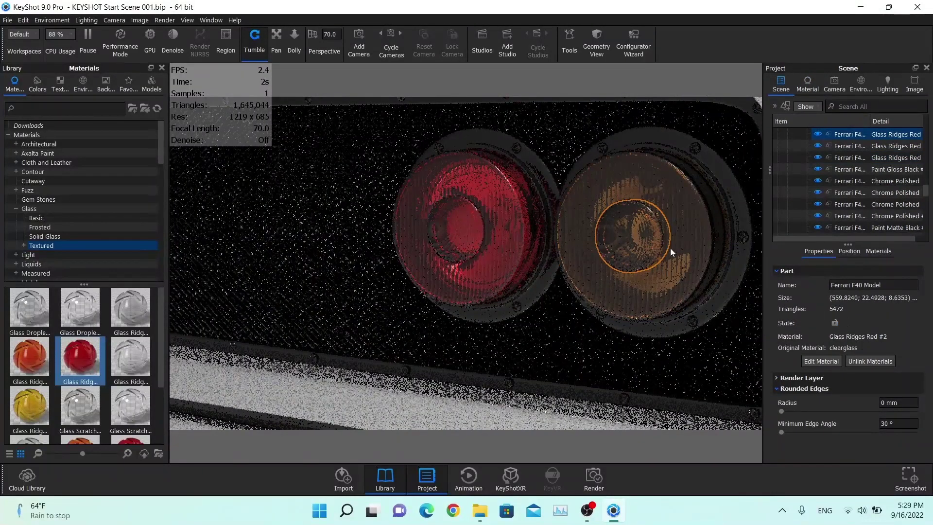
- Set the centre lens's ridged glass colour to the near-white #F6F6F6
double_click(640, 234)
left_click(912, 168)
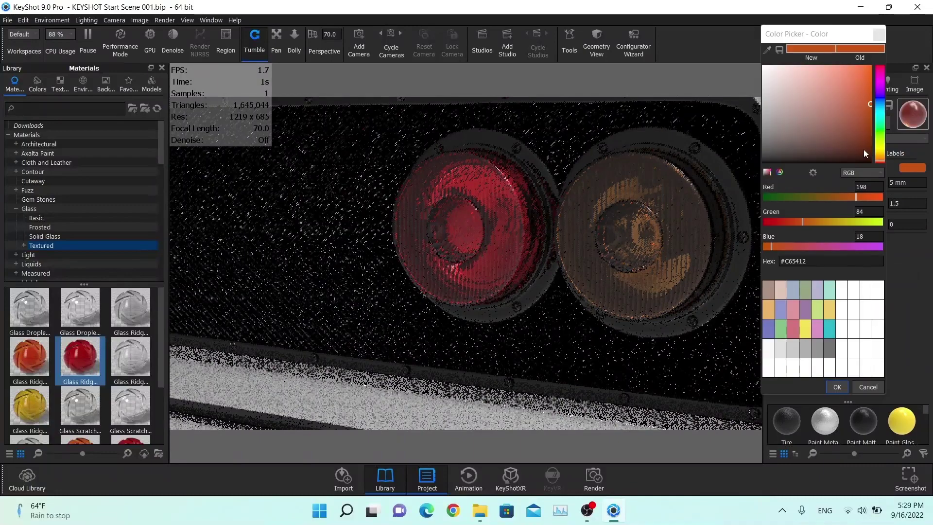
left_click_drag(864, 149, 698, 74)
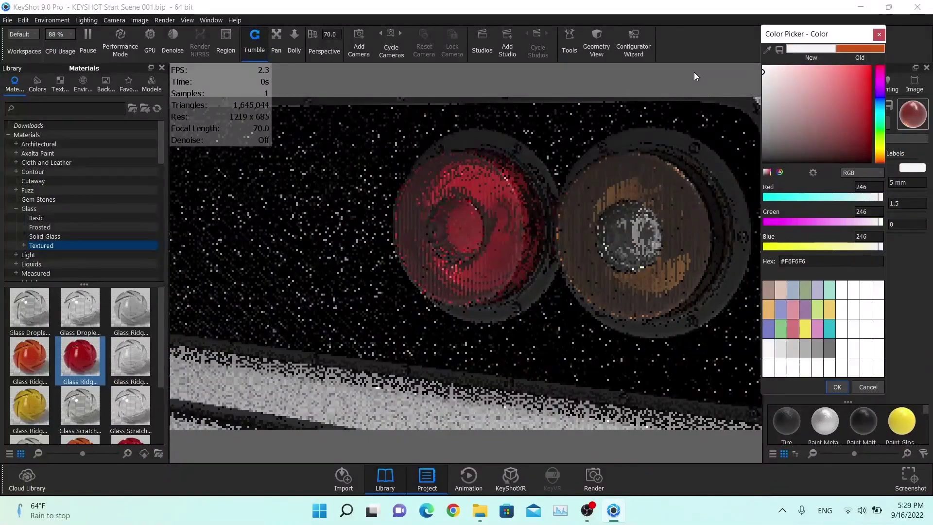
left_click(836, 386)
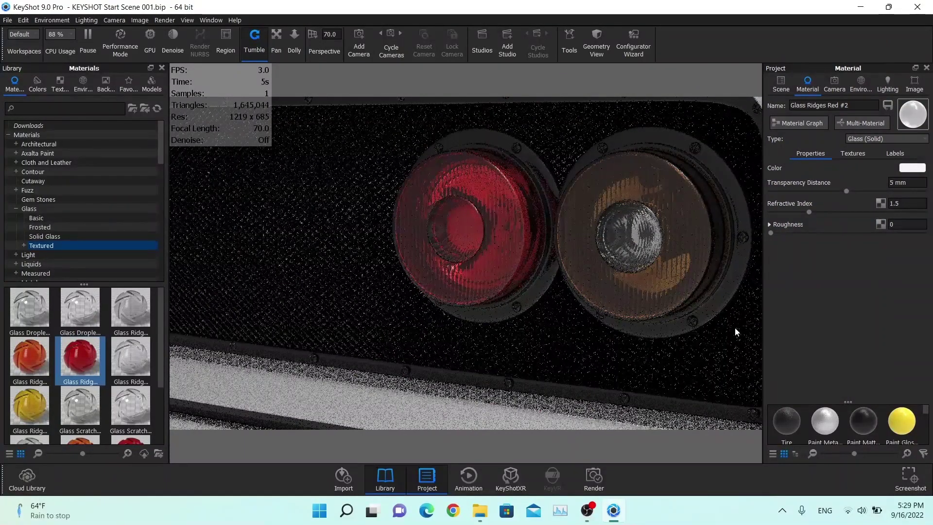
- Select the red, orange and clear taillight lenses together and hide them to expose the reflectors behind
left_click(789, 85)
left_click(604, 200)
left_click(506, 196, "shift")
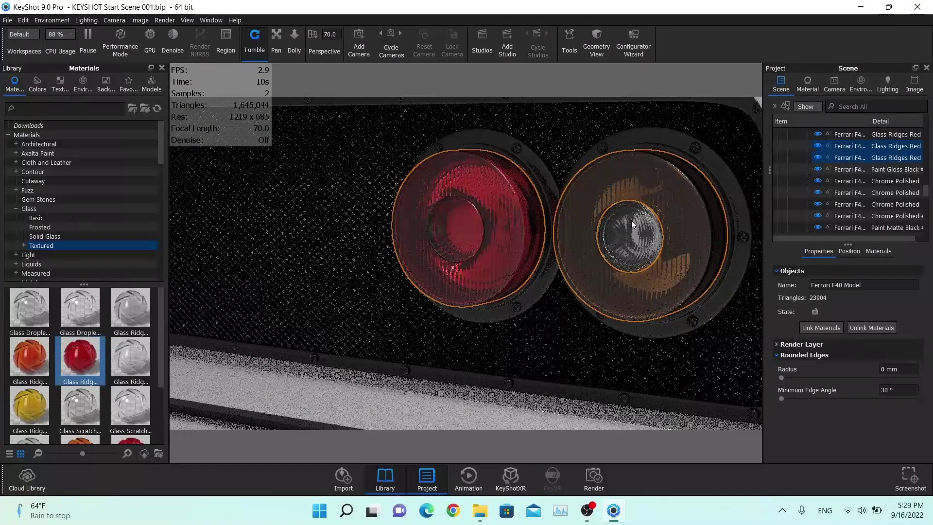
right_click(631, 221)
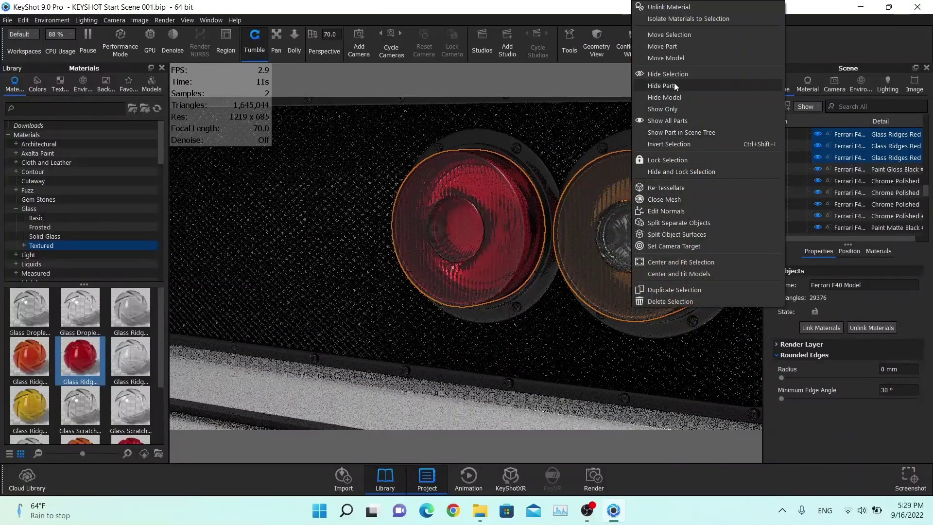
left_click(702, 73)
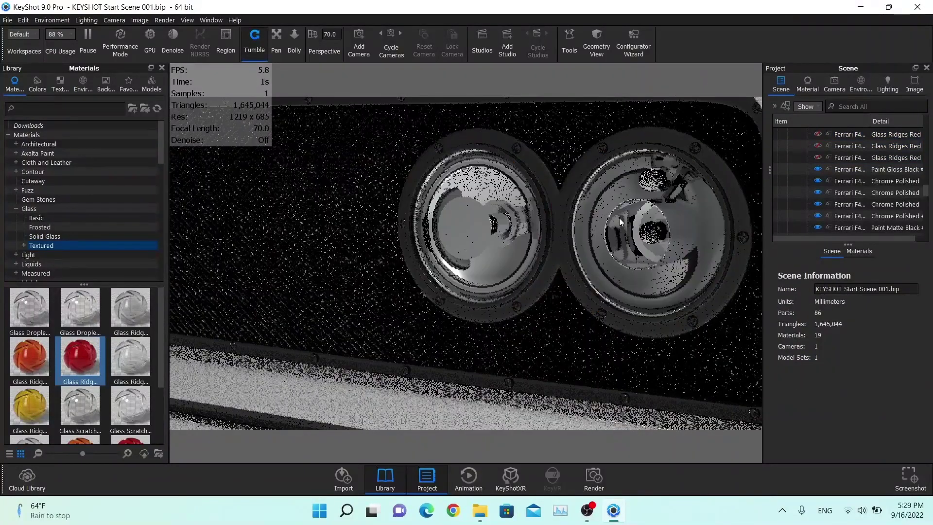
- Select both round taillight reflectors and apply Chrome Polished from the basic chrome materials to them
left_click(663, 191)
left_click(502, 180, "ctrl")
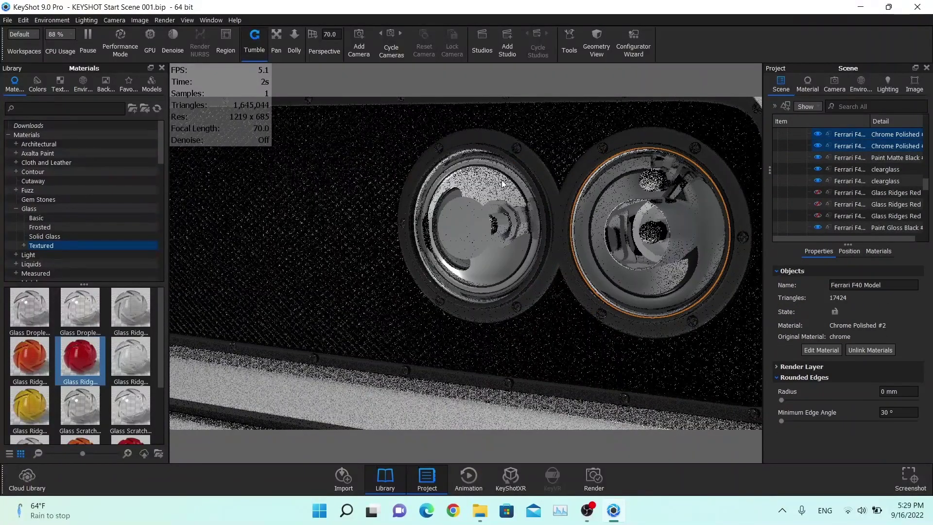
scroll(78, 191, "down", 2)
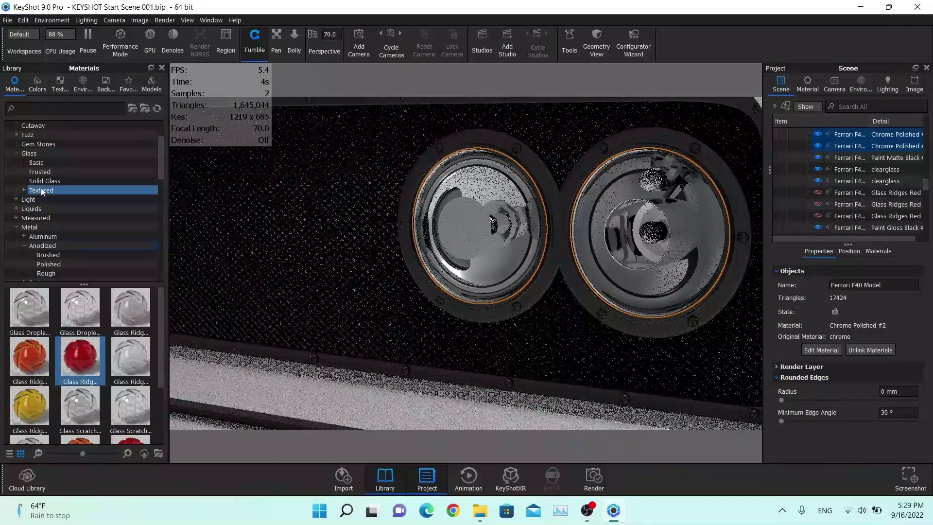
scroll(55, 209, "down", 2)
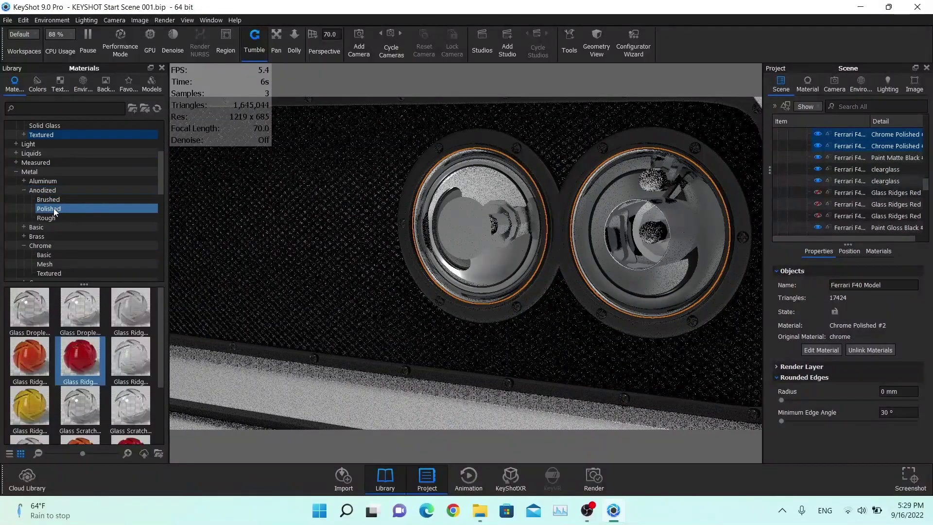
scroll(53, 208, "down", 2)
left_click(48, 200)
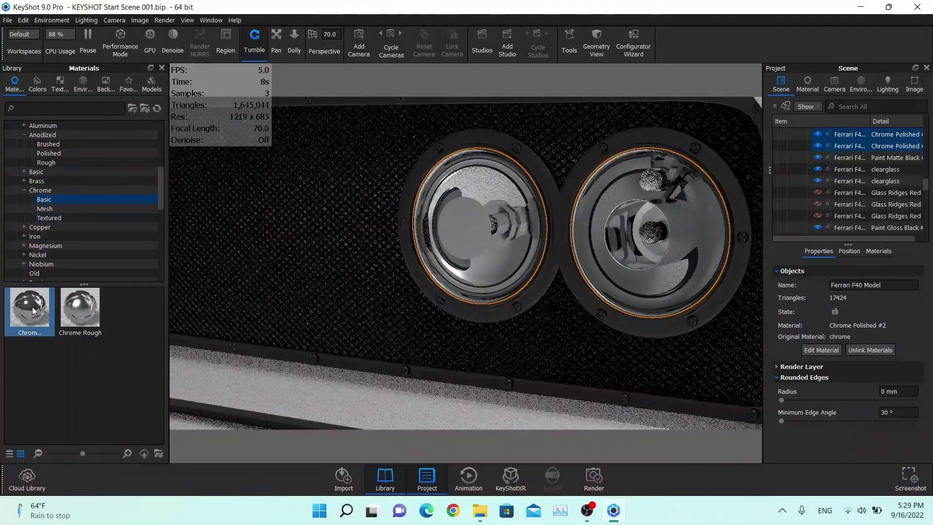
left_click_drag(29, 308, 841, 145)
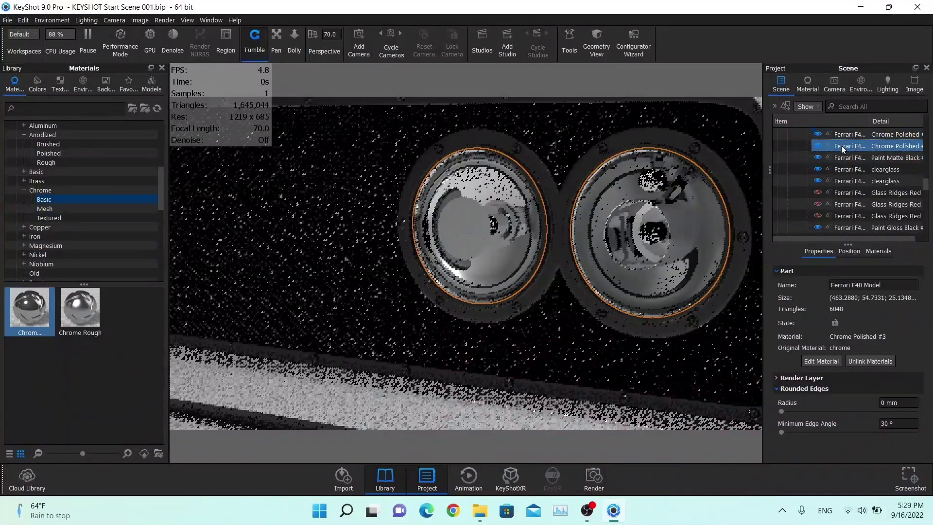
- Set the roughness of the polished chrome on the round taillight reflectors to 0.1
double_click(841, 146)
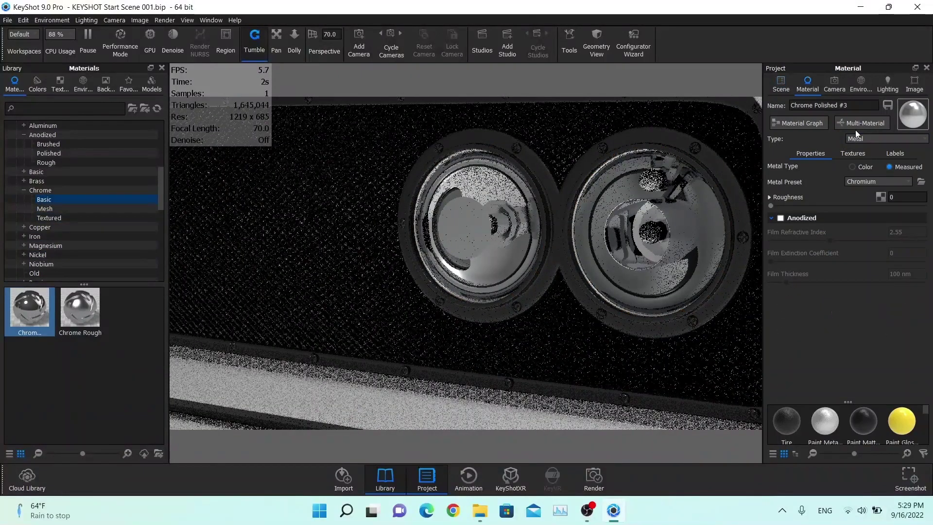
left_click(904, 196)
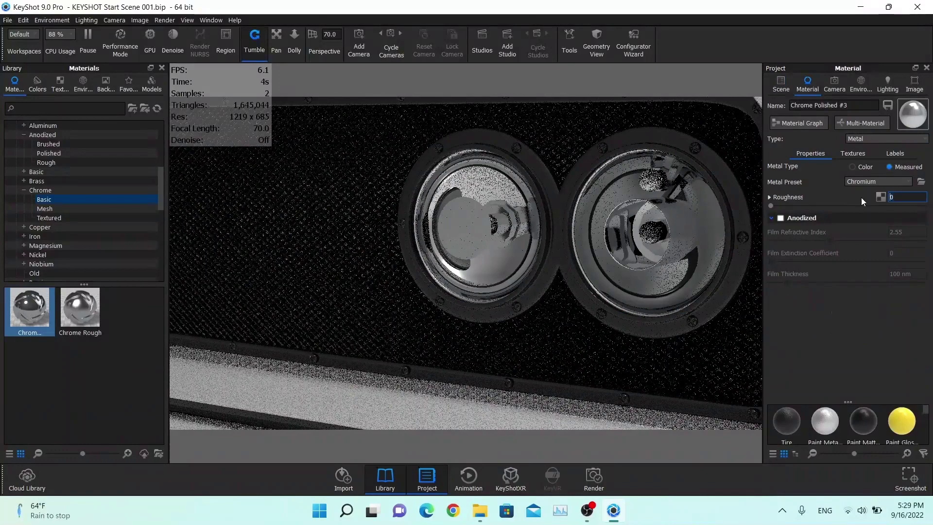
type("0.05")
key("Return")
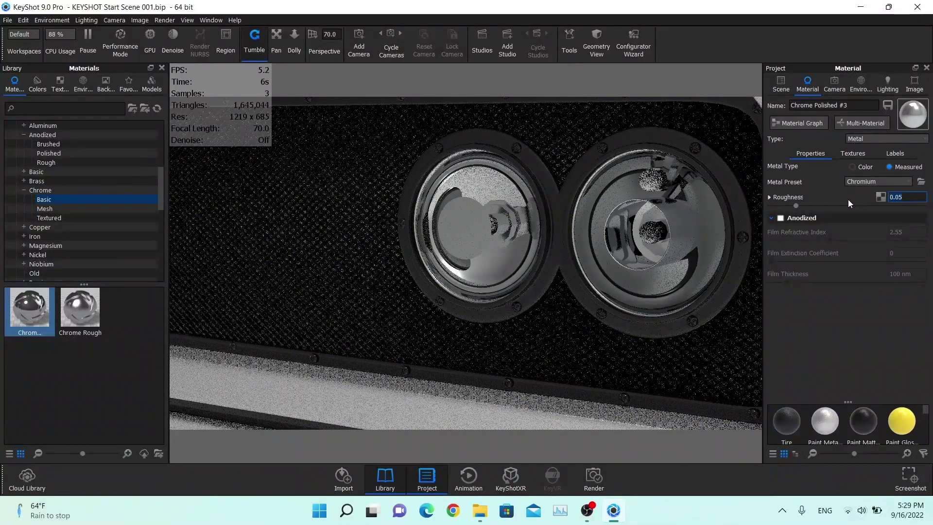
type("0.01")
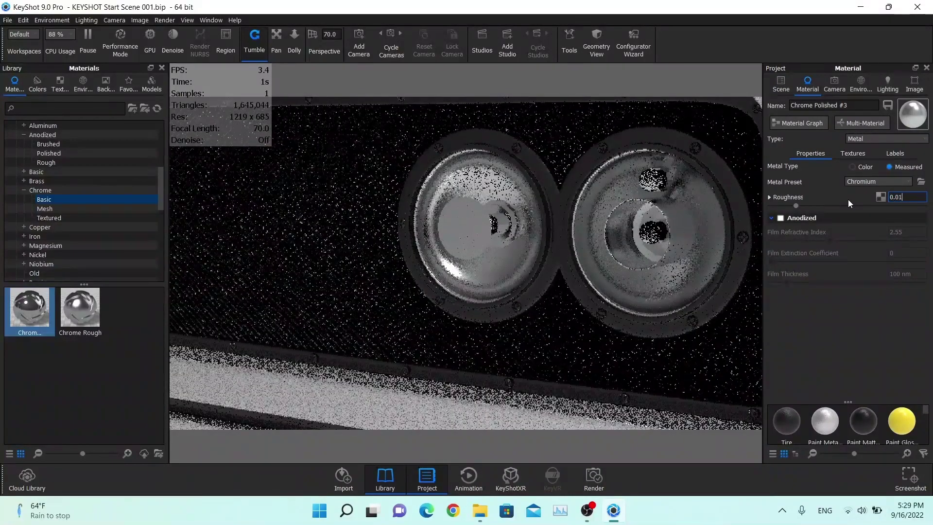
key("BackSpace")
key("BackSpace")
type("1")
key("Return")
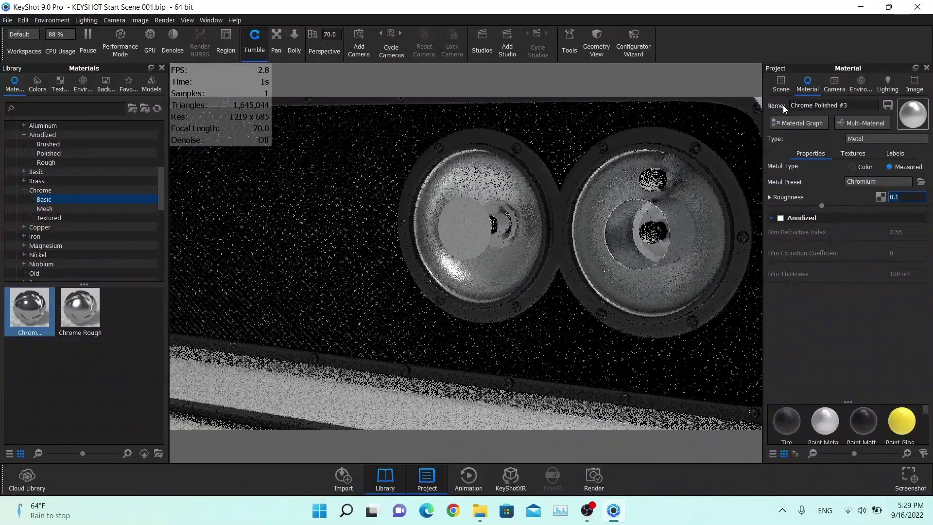
- Apply Glass (Solid) White to the bulbs inside the round taillights and show all hidden parts again
left_click(781, 85)
left_click(646, 194)
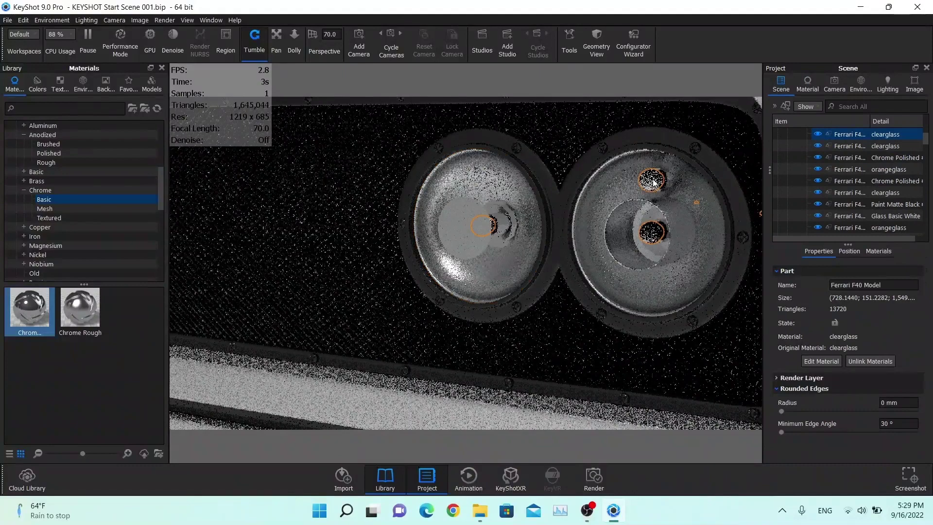
scroll(30, 175, "up", 6)
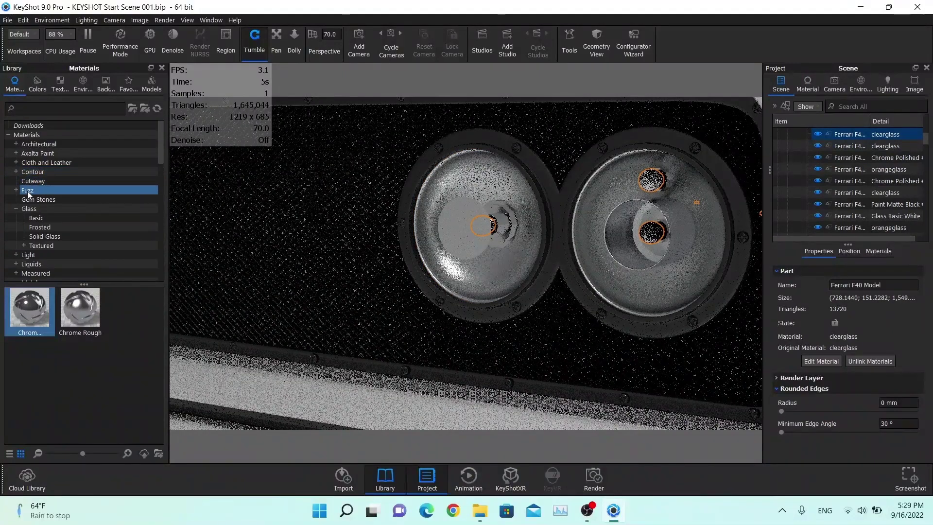
left_click(48, 236)
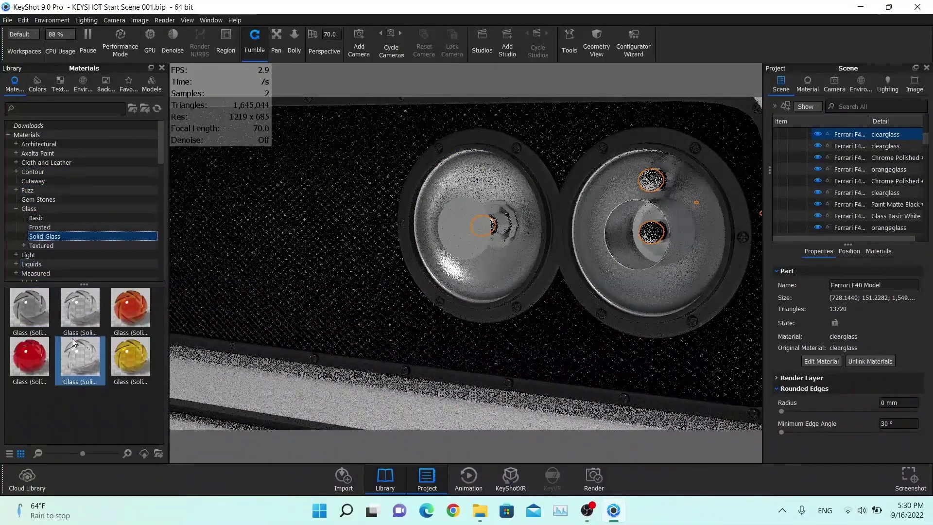
left_click_drag(73, 343, 844, 146)
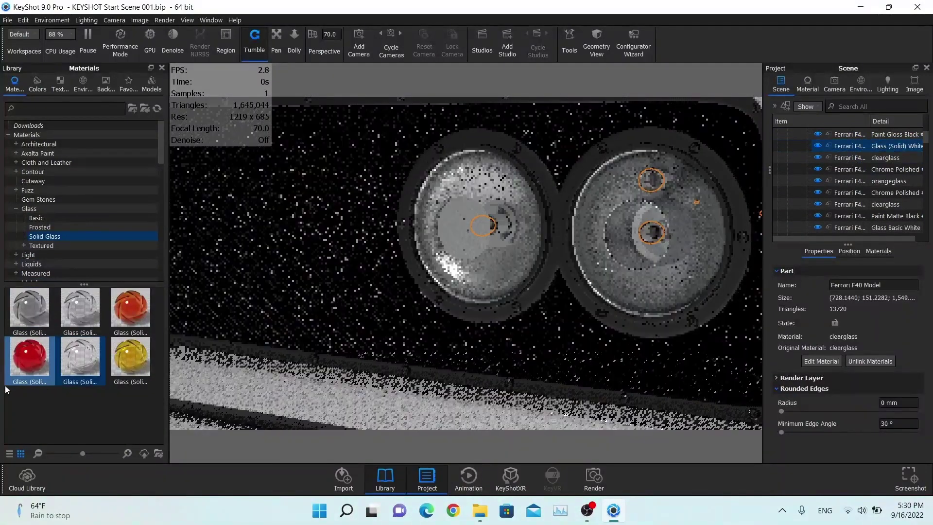
right_click(485, 204)
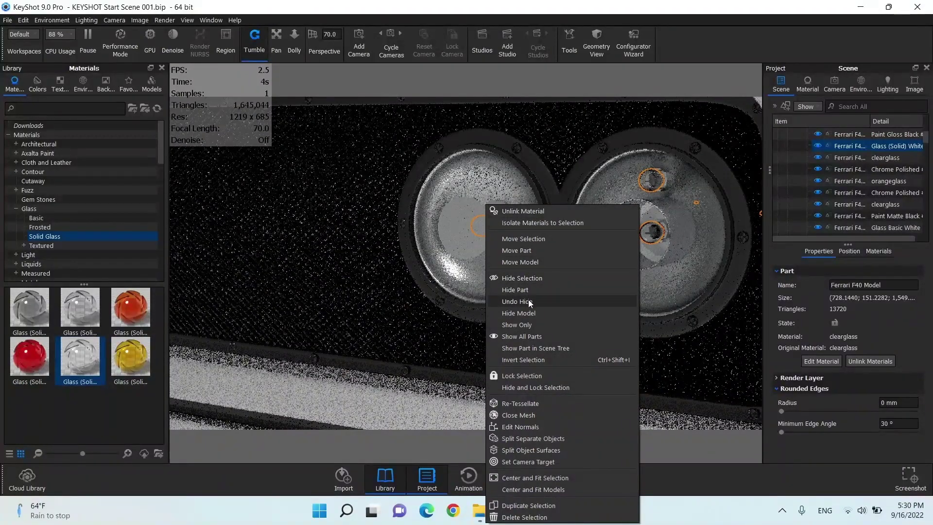
left_click(528, 336)
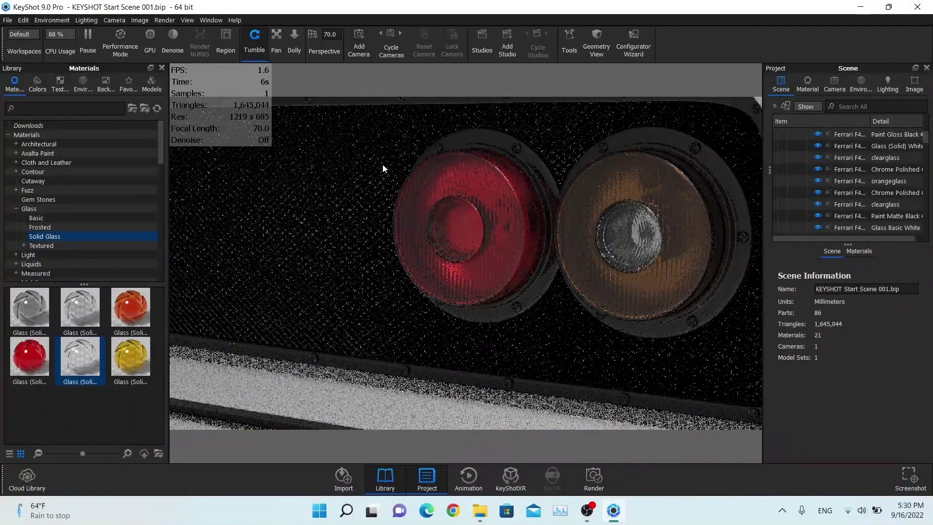
- Search the materials for "metal polished black" and apply Metal Polished Black to the mesh grille around the taillights
left_click(330, 162)
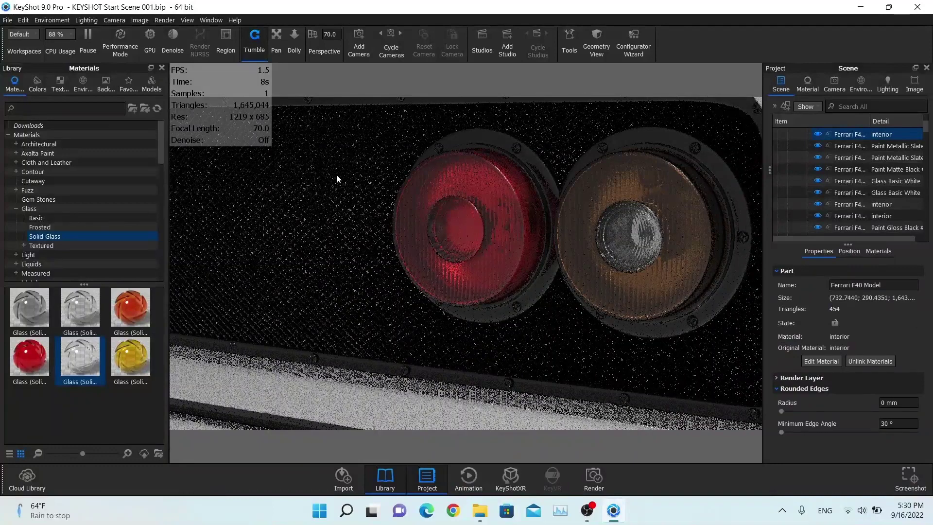
left_click(380, 173)
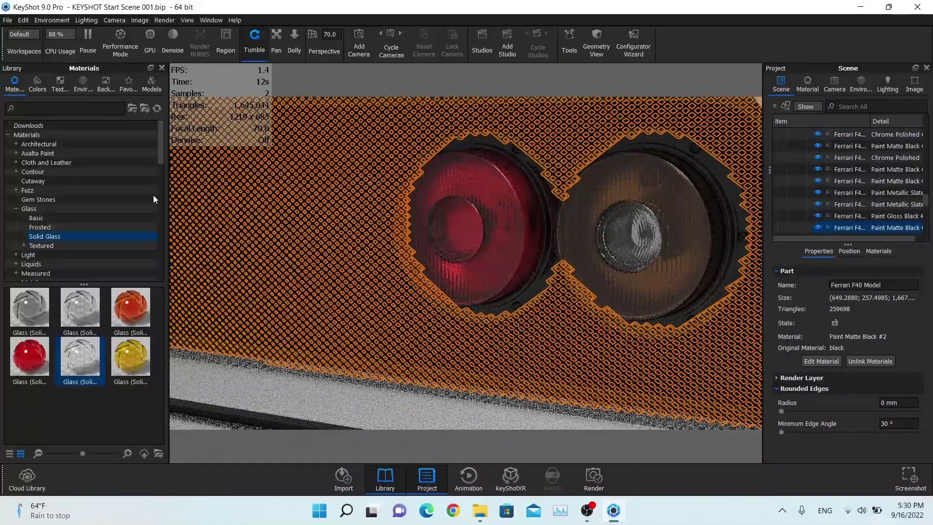
scroll(66, 203, "down", 9)
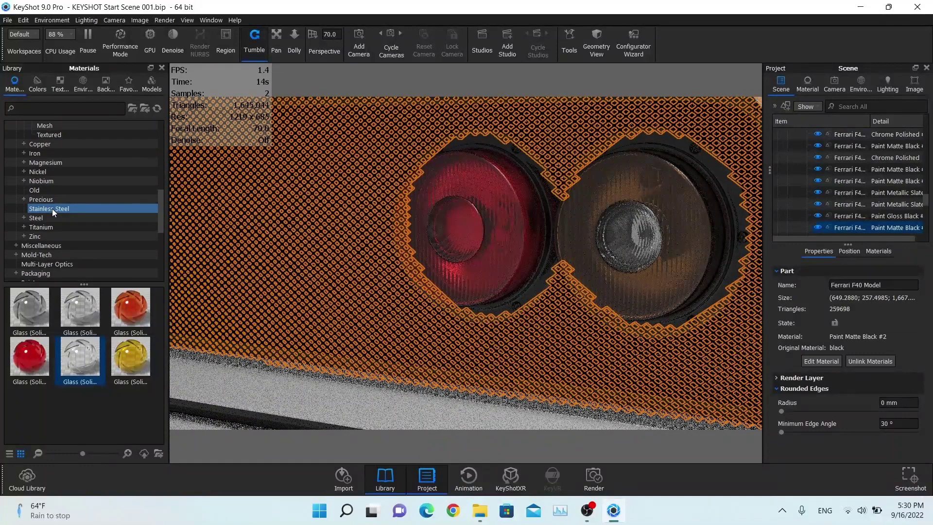
left_click(57, 112)
type("metal po")
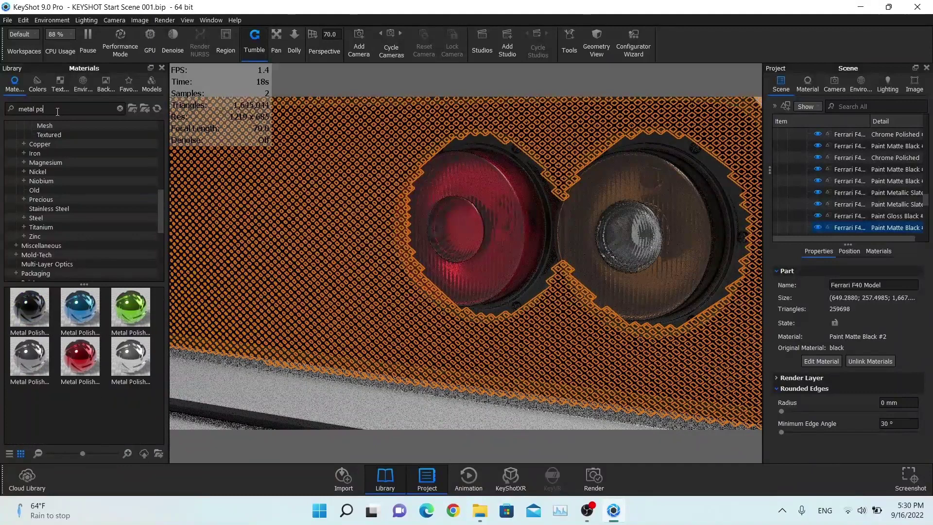
type("lished black")
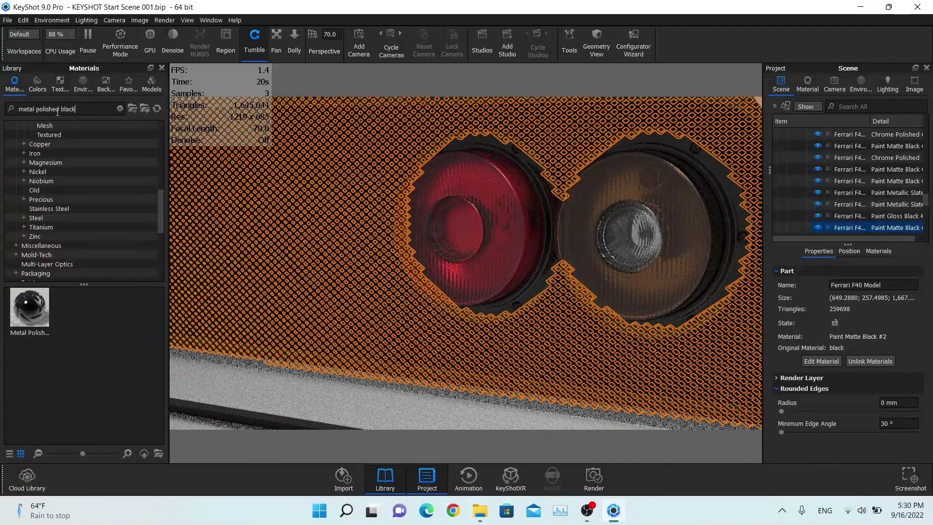
left_click_drag(29, 307, 837, 226)
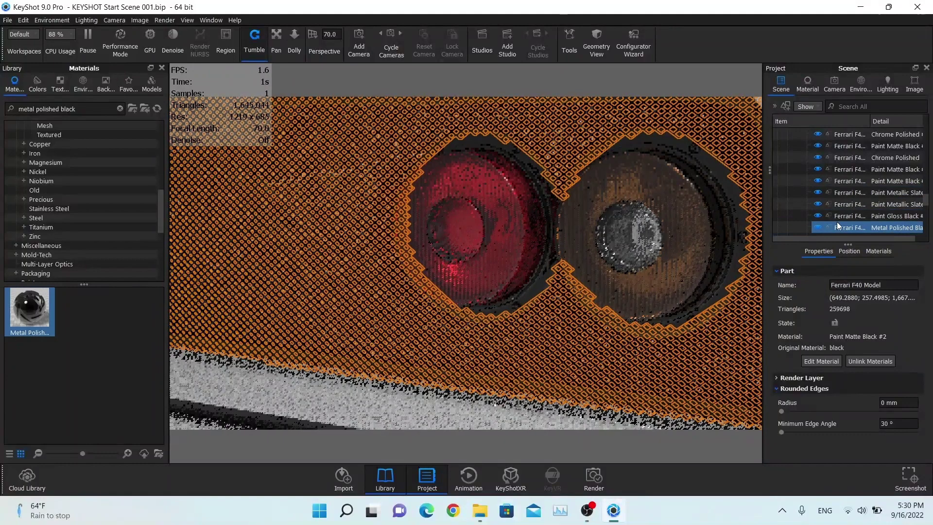
- Set the grille's polished black metal roughness to 0.05 and keep its colour at black #000000
double_click(844, 226)
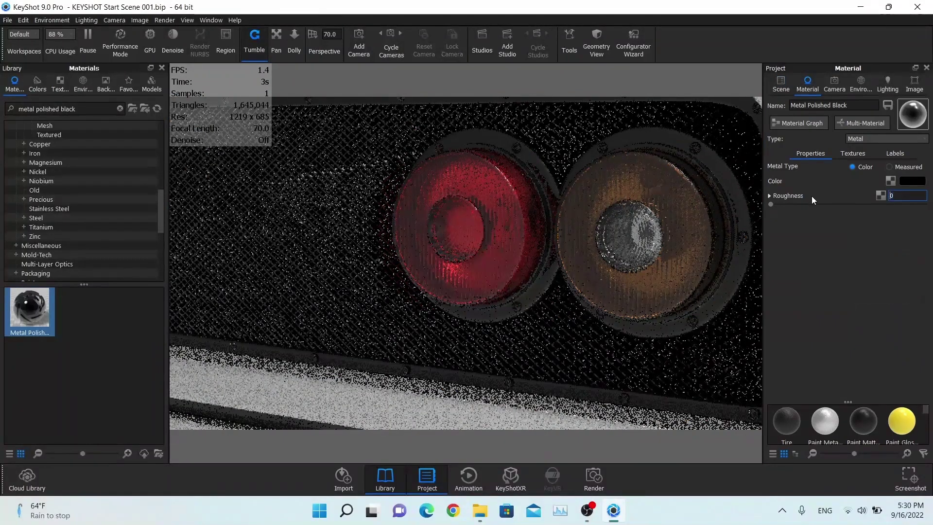
type(".05")
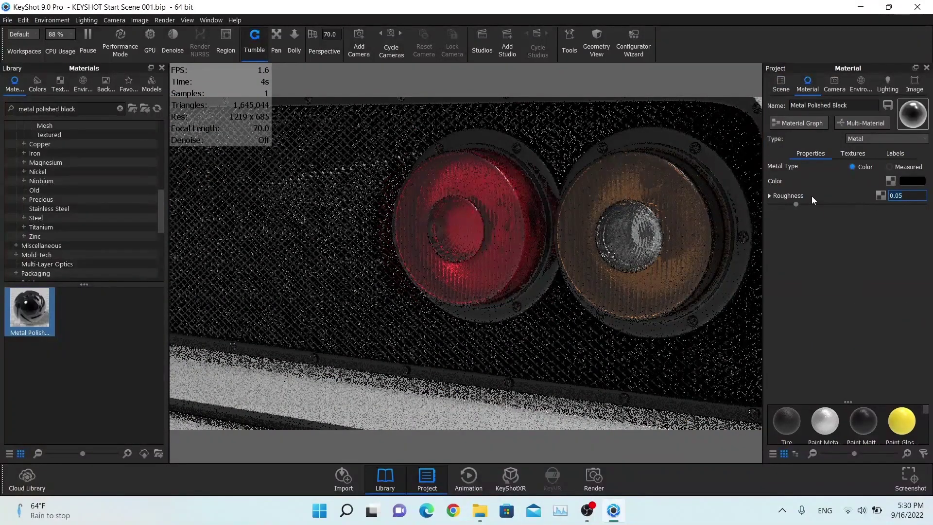
left_click(911, 181)
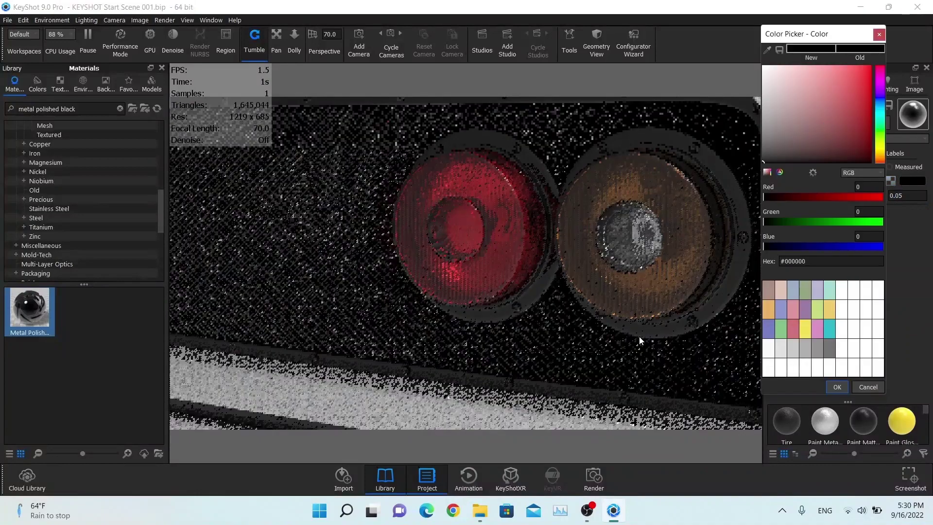
left_click(837, 387)
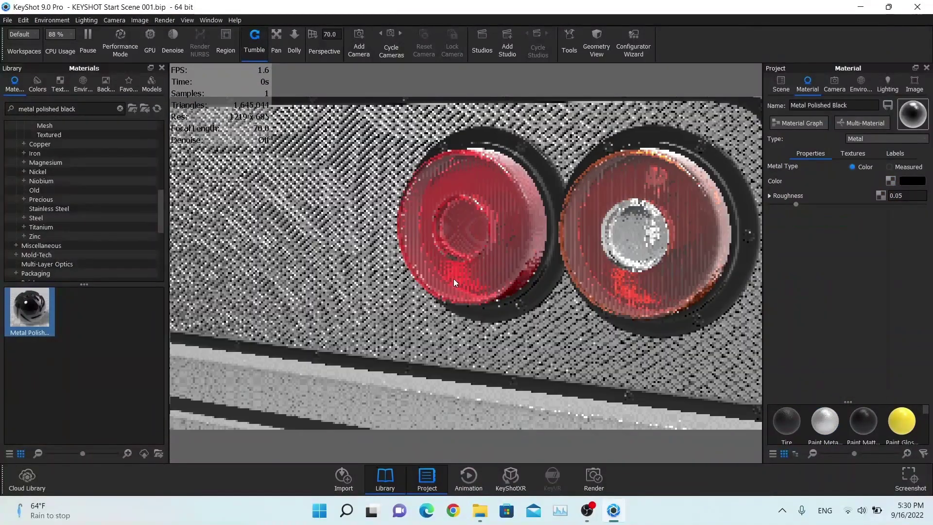
- Unlink the red ridged glass on the rectangular rear bumper lights so it becomes a separate material
left_click_drag(453, 278, 786, 94)
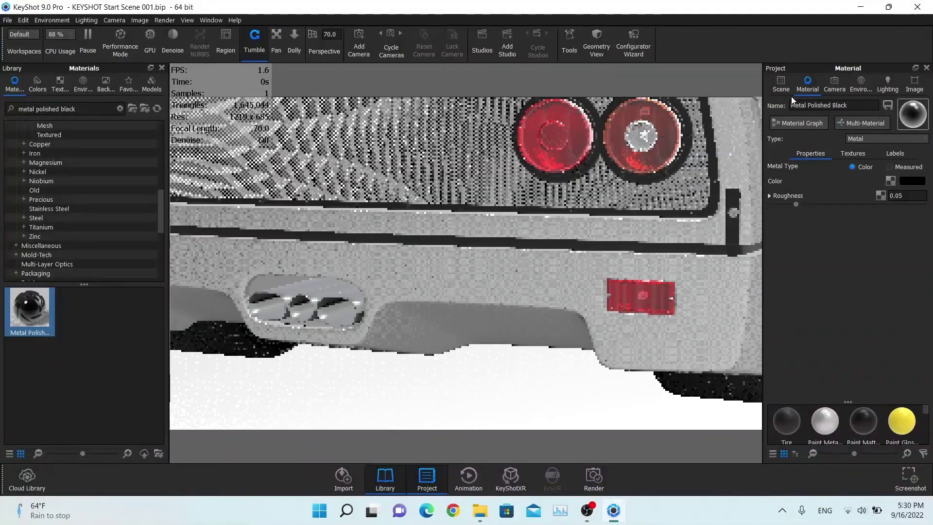
left_click(781, 88)
left_click(451, 254)
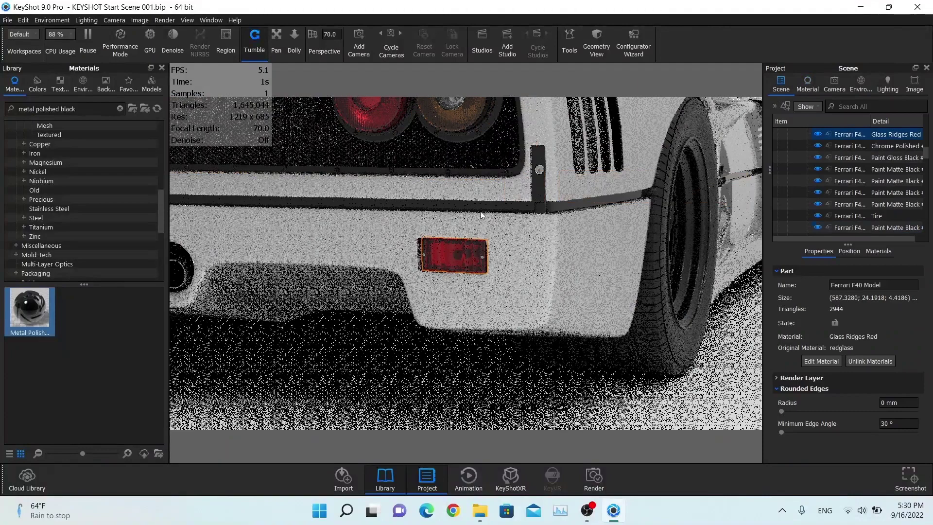
left_click(863, 362)
scroll(465, 258, "up", 5)
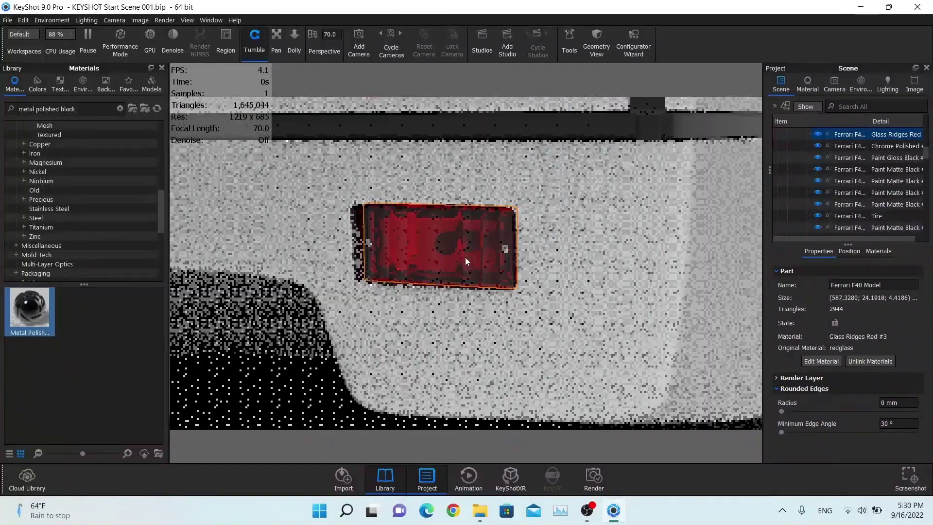
- Set the marble bump texture scale of the rectangular bumper light's red glass to 0.1 mm
double_click(465, 257)
left_click(854, 154)
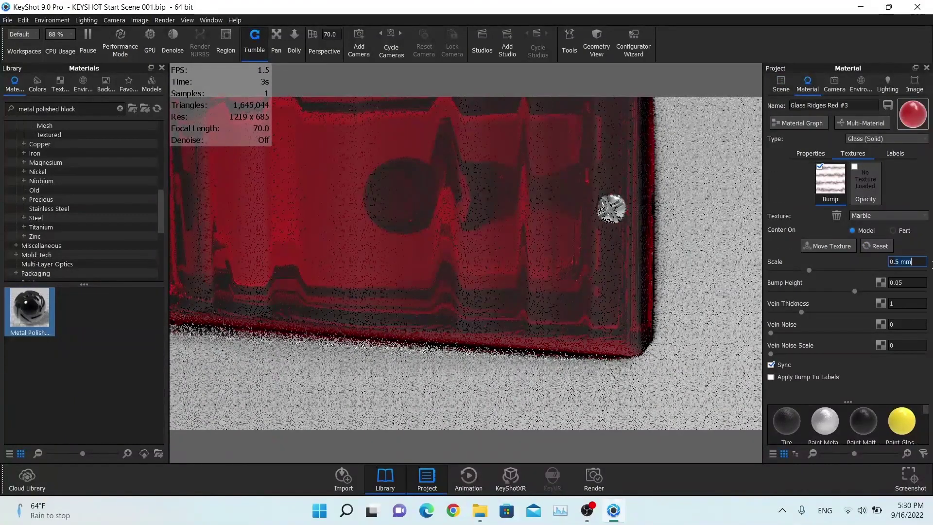
type("0.1")
key("Return")
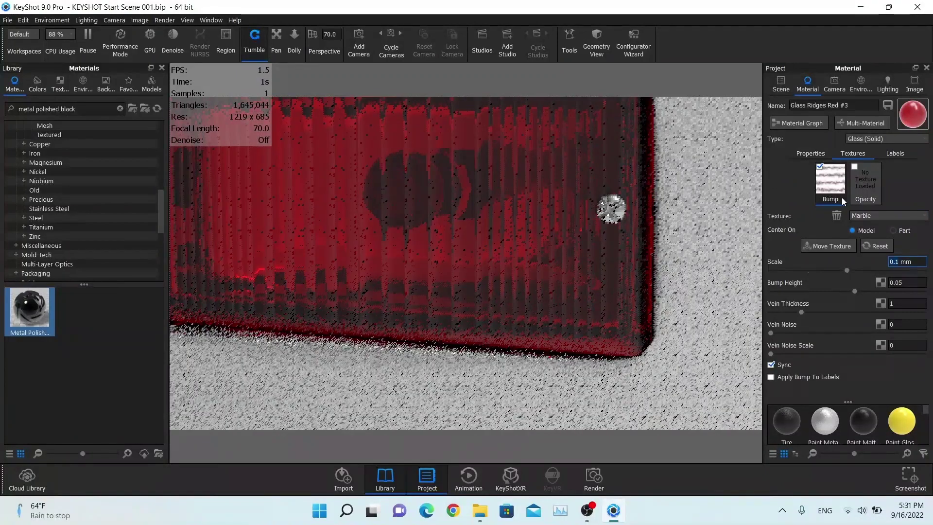
- Apply Metal Polished Black to the interior body liner part that runs behind the wheel arches
scroll(567, 223, "down", 6)
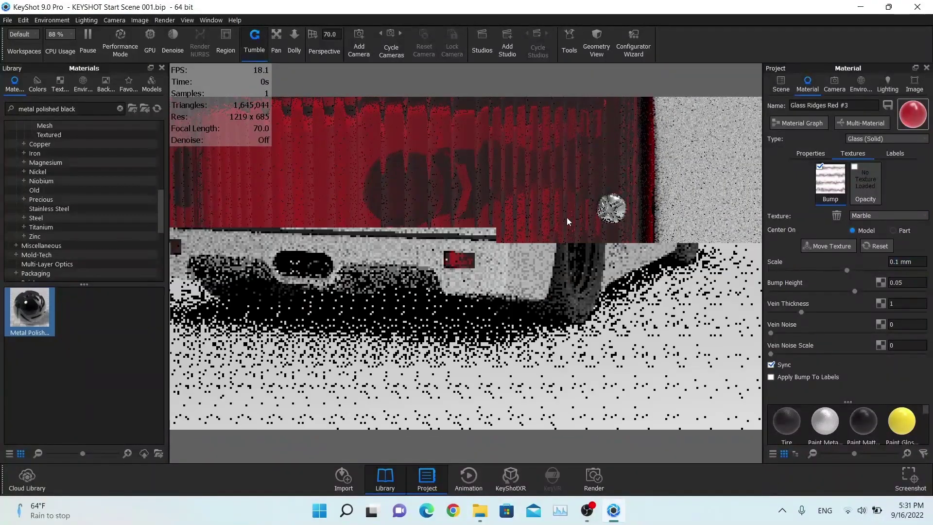
left_click_drag(566, 223, 714, 105)
left_click(781, 83)
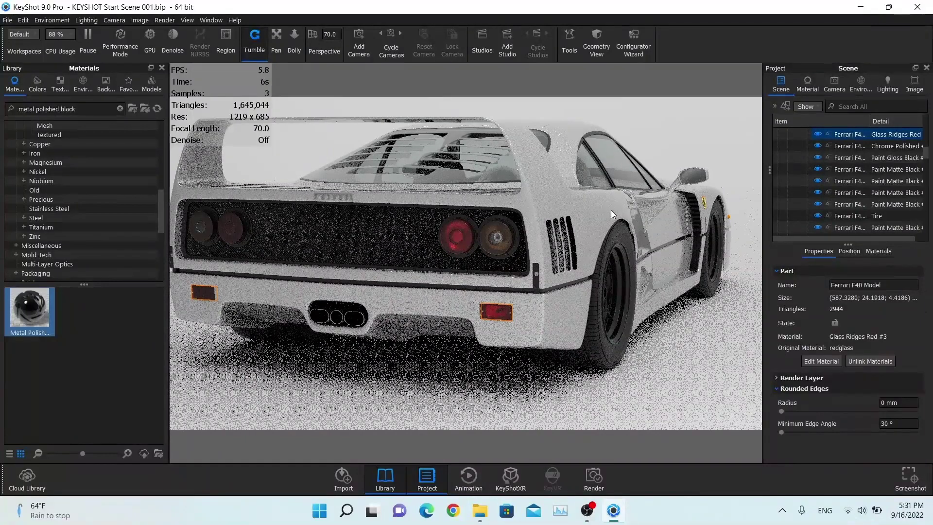
left_click_drag(540, 234, 597, 233)
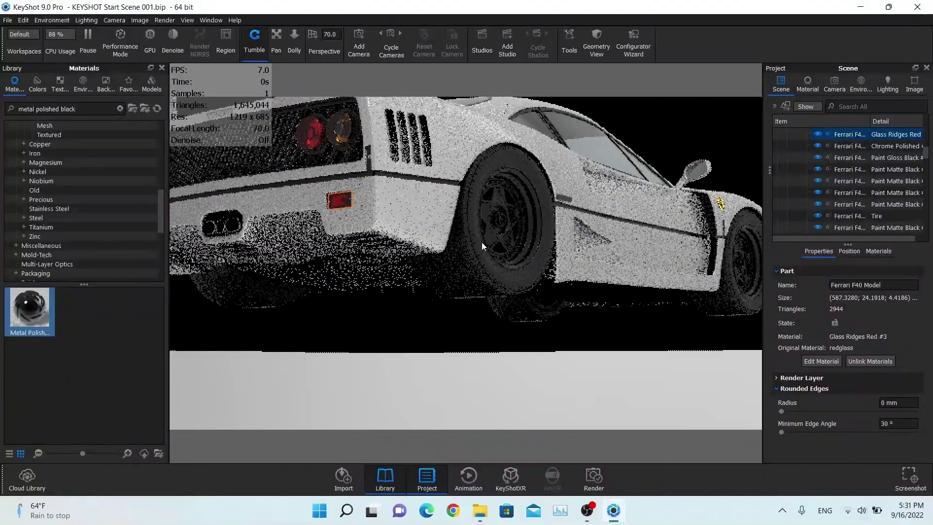
left_click(43, 255)
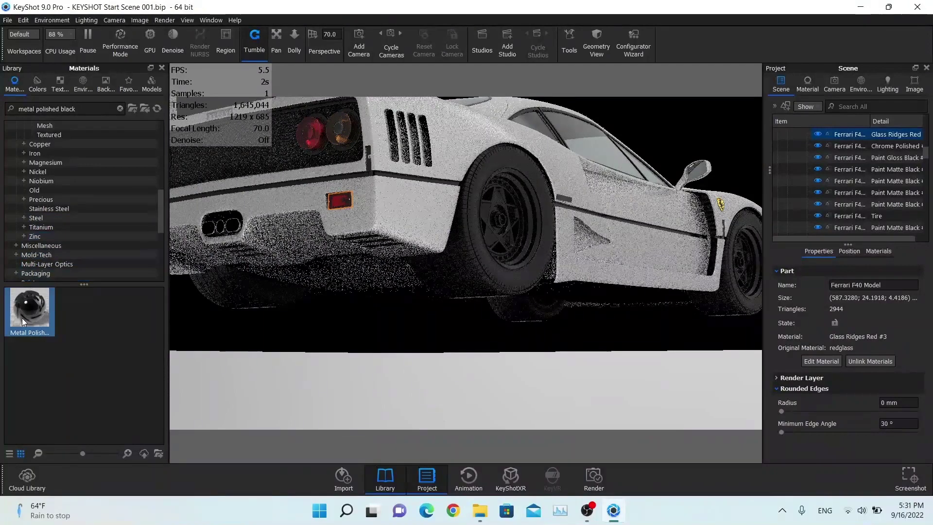
mouse_move(30, 316)
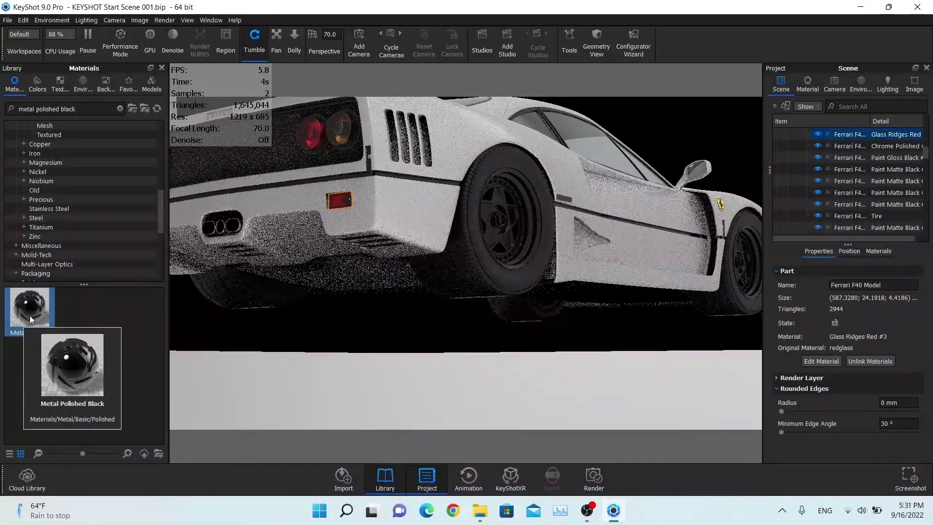
left_click(549, 277)
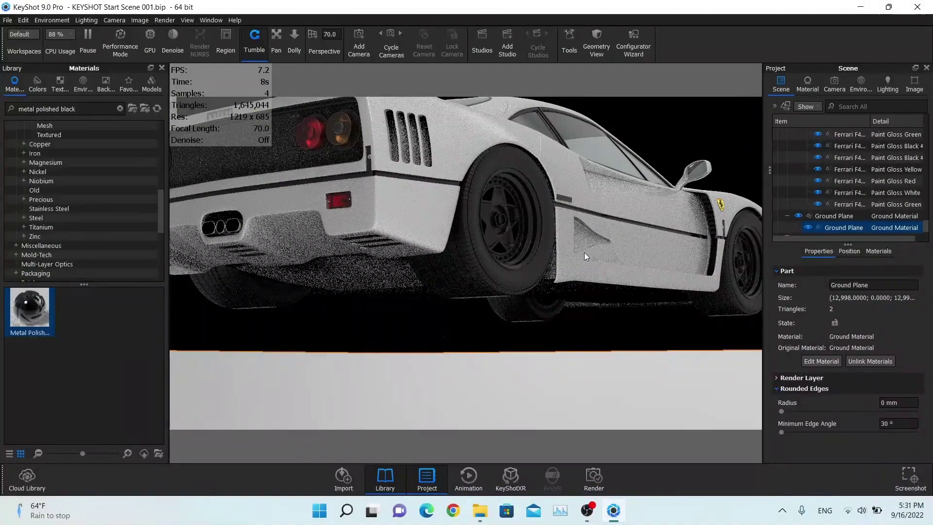
left_click_drag(576, 256, 554, 275)
left_click(553, 275)
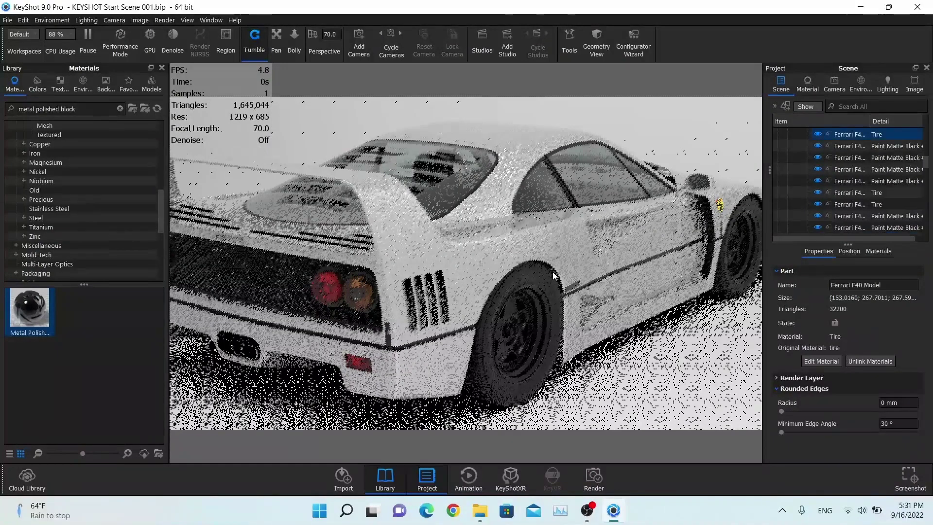
left_click(554, 271)
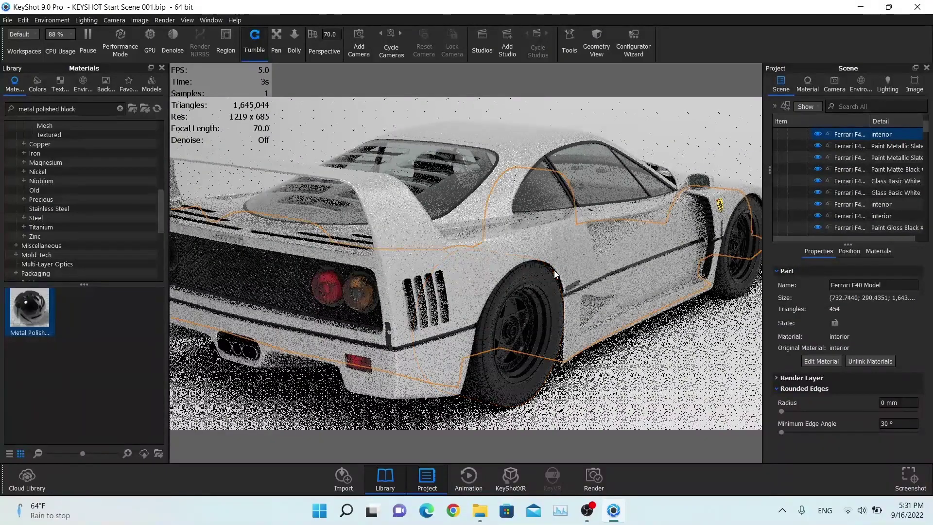
left_click_drag(46, 317, 840, 192)
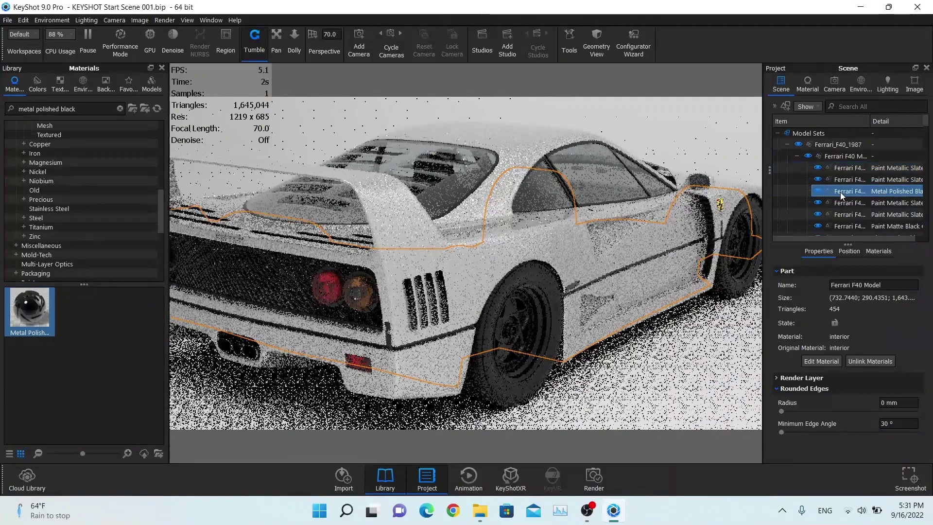
- Set the roughness of the polished black metal on the interior body liner to 0.1
double_click(841, 192)
type("0.1")
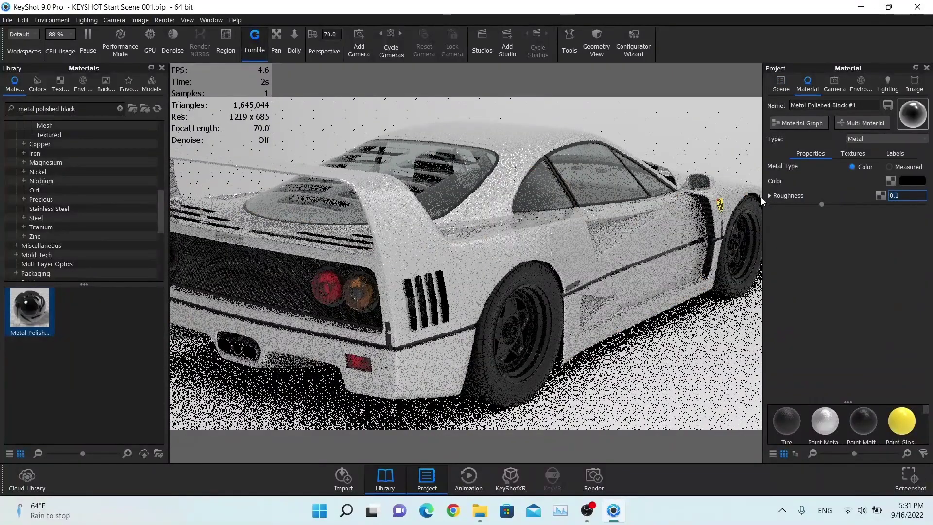
- Link the slatted vent insert behind the front wheel to the body's Paint Metallic Slate Grey #1 material
left_click_drag(761, 198, 623, 219)
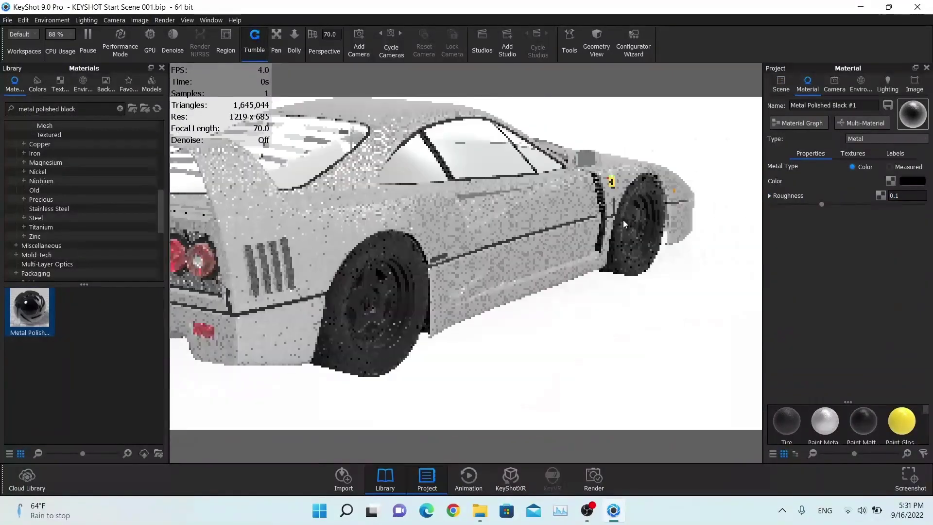
scroll(646, 196, "up", 6)
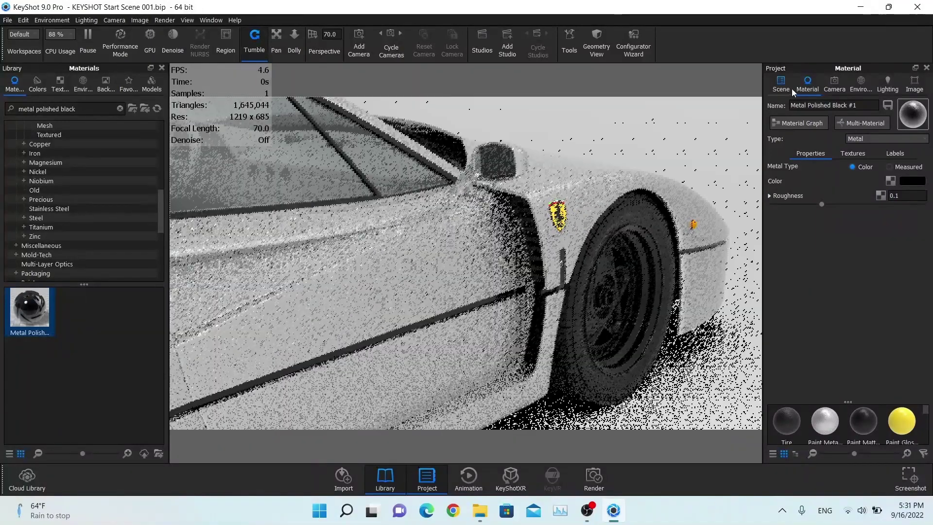
left_click(782, 86)
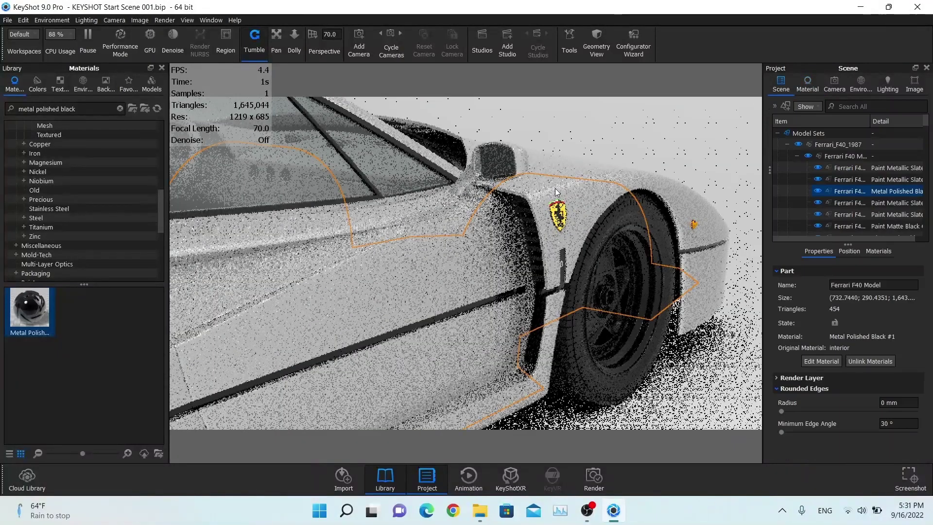
left_click(542, 200)
left_click(526, 209)
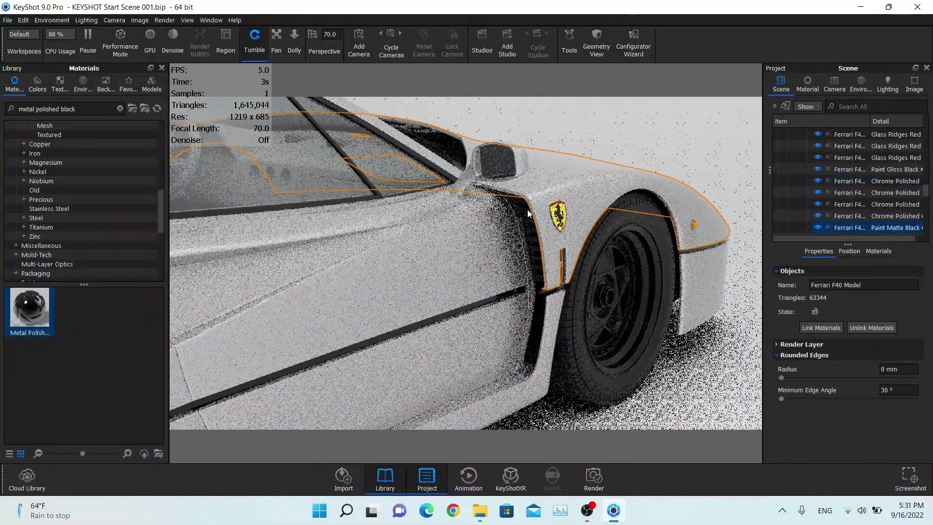
left_click(837, 331)
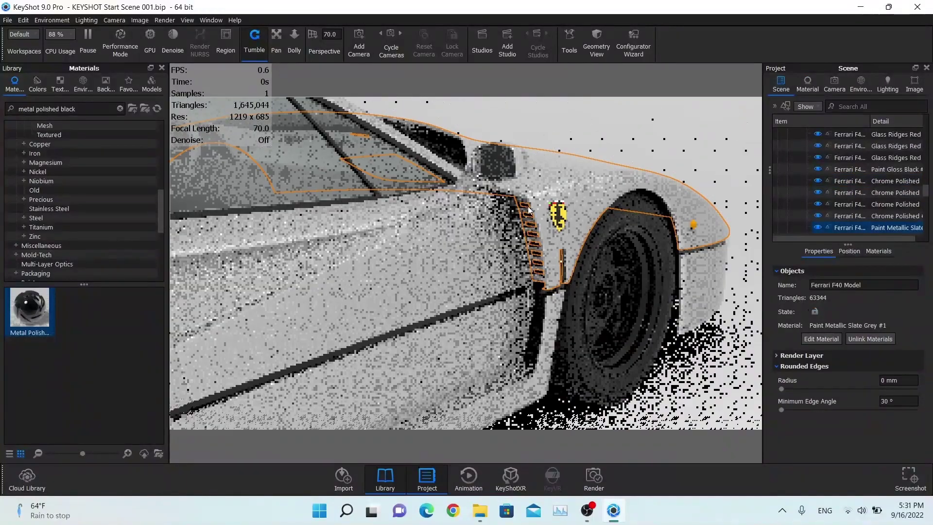
left_click(598, 121)
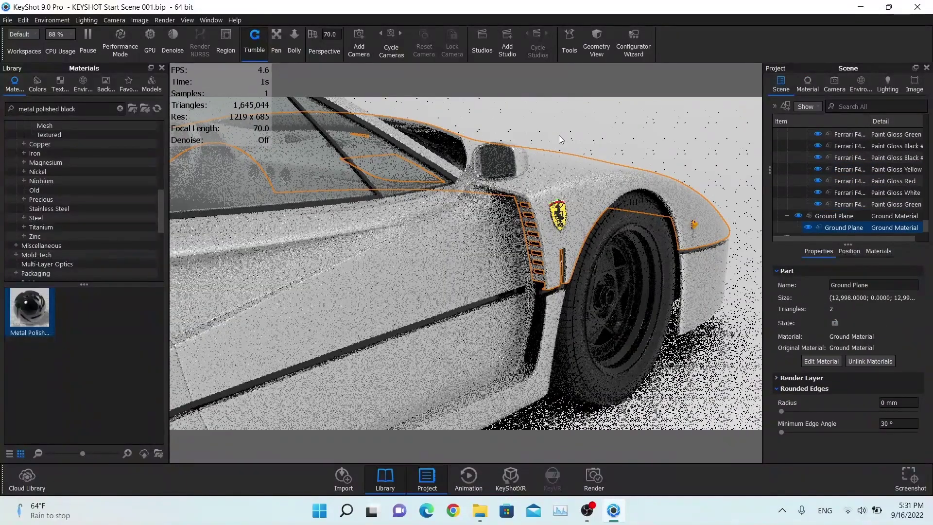
- Hide the Glass Basic White window part so the cabin interior is exposed
left_click_drag(421, 160, 407, 170)
scroll(457, 162, "up", 5)
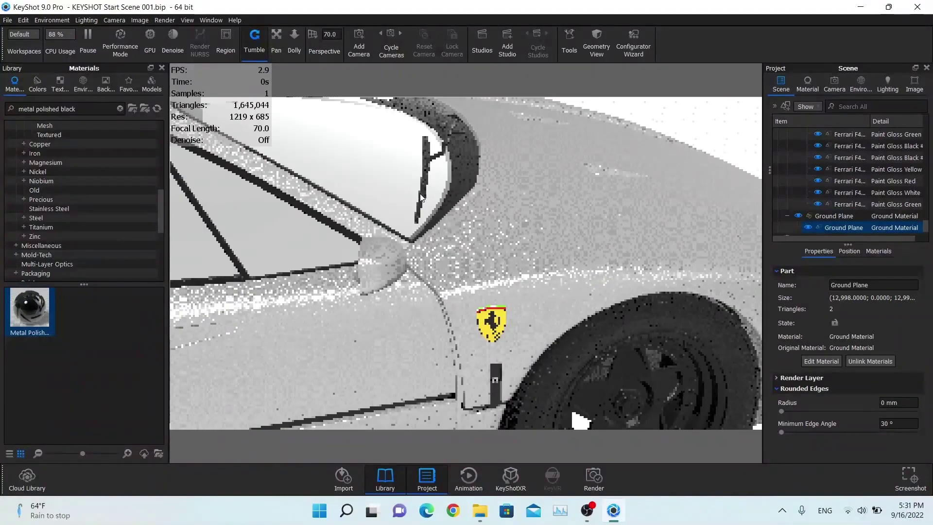
scroll(369, 211, "down", 5)
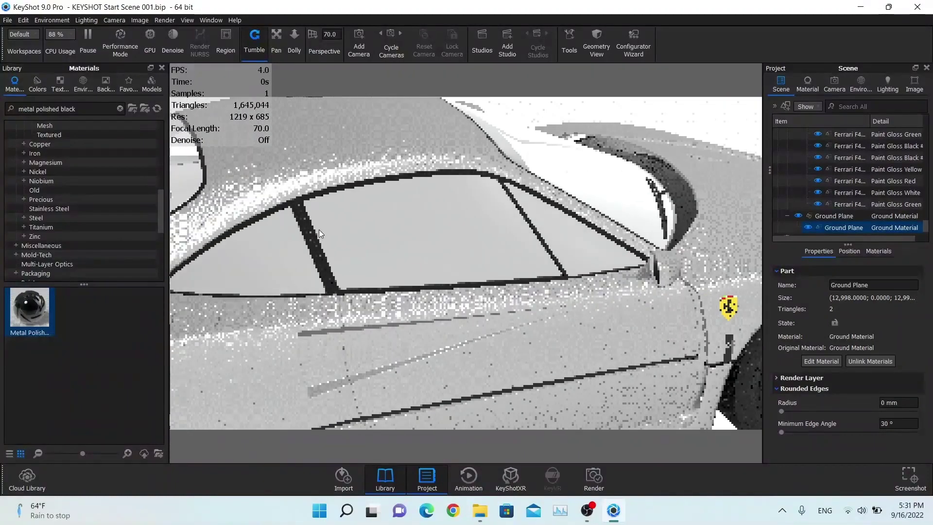
scroll(319, 229, "up", 2)
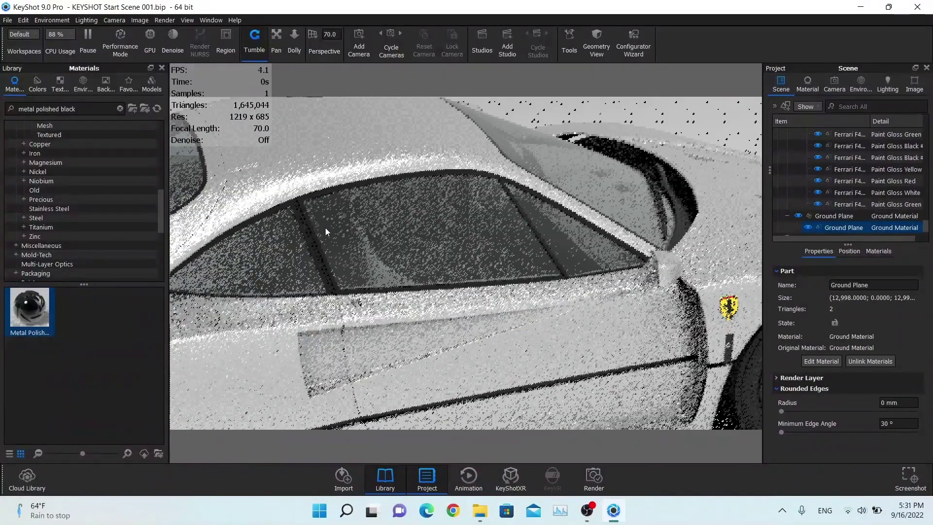
left_click(396, 221)
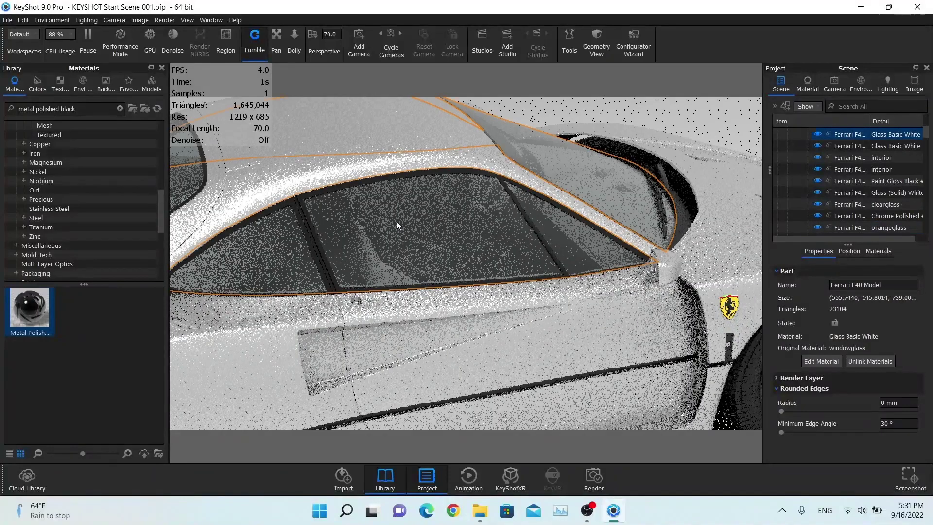
right_click(396, 221)
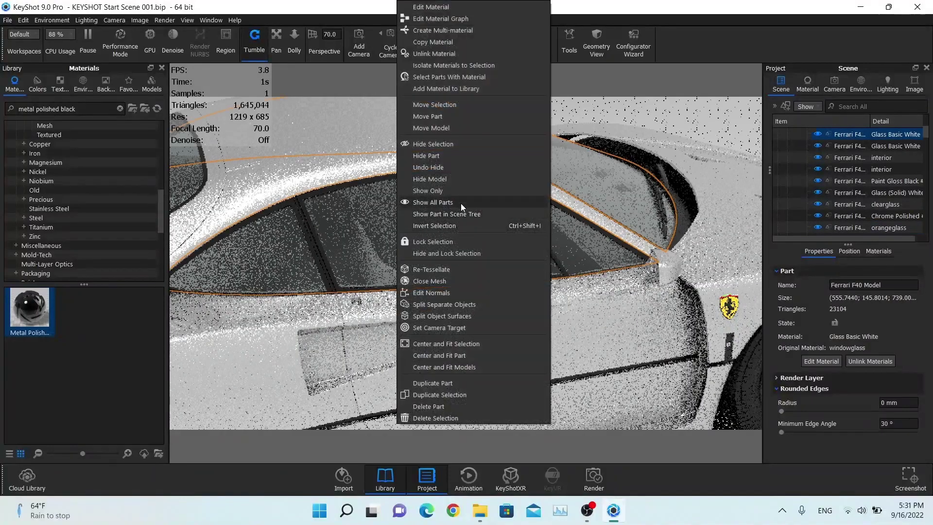
left_click(442, 154)
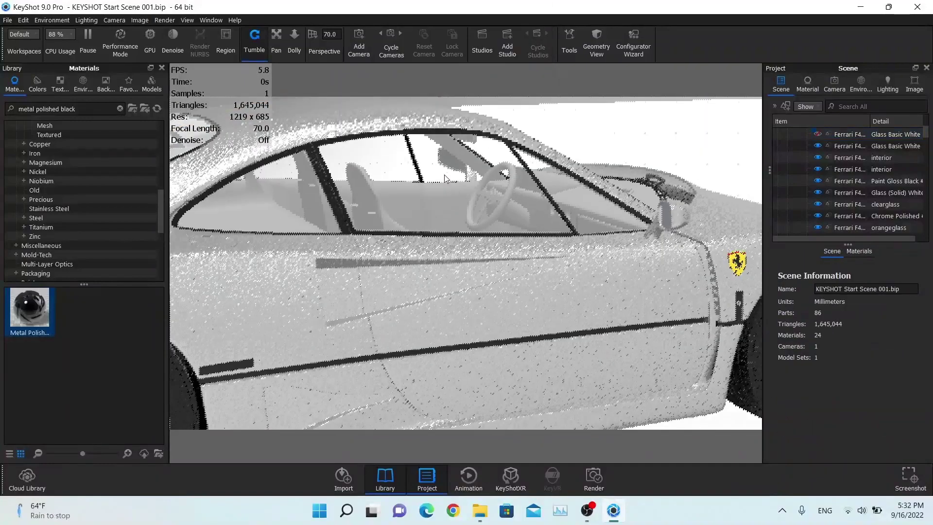
- Display the downloaded materials in the material library
left_click_drag(444, 174, 474, 184)
scroll(40, 155, "up", 5)
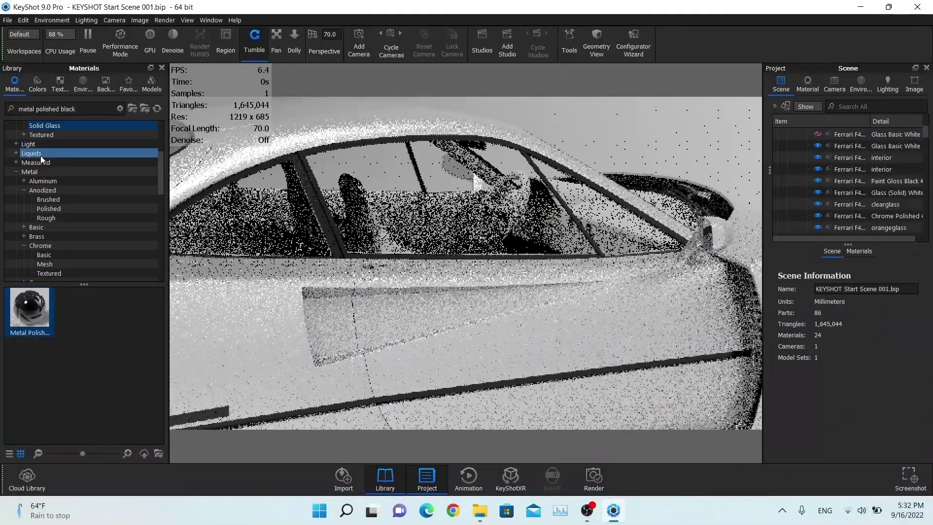
scroll(40, 151, "up", 4)
left_click(44, 126)
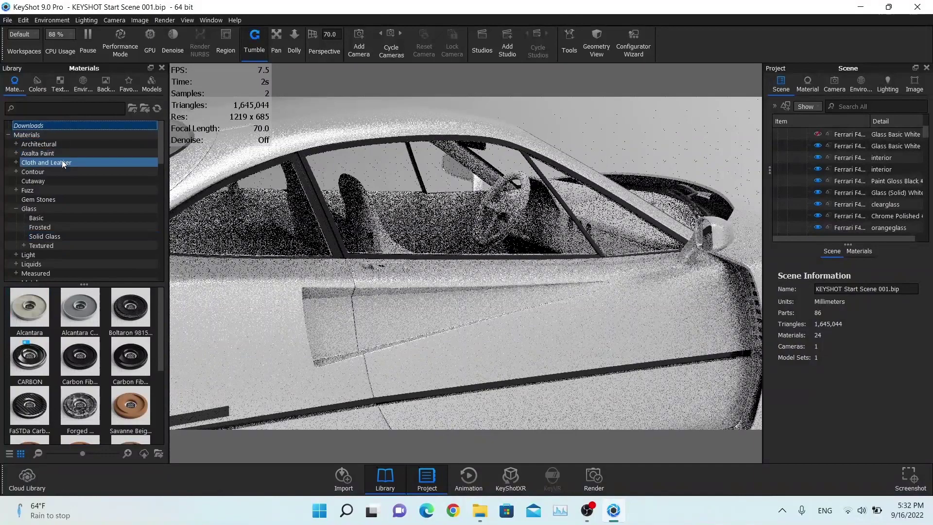
- Pause the real-time render, search the Cloud Library's materials for boltaron, and close the Cloud Library
left_click(88, 49)
left_click(24, 480)
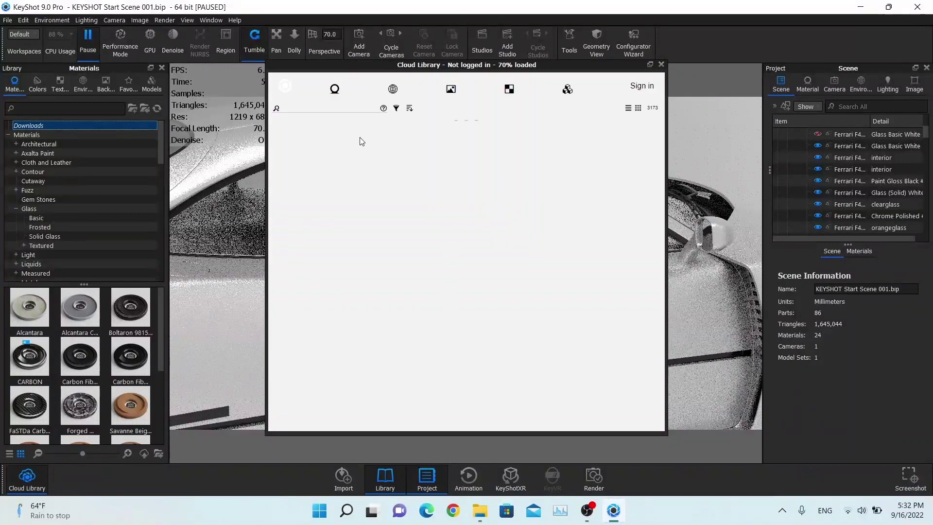
left_click(347, 110)
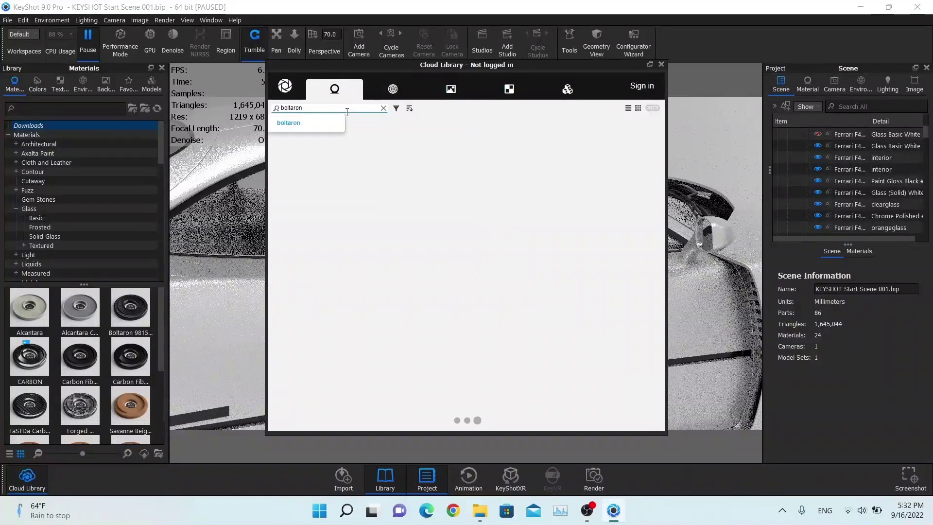
left_click(313, 128)
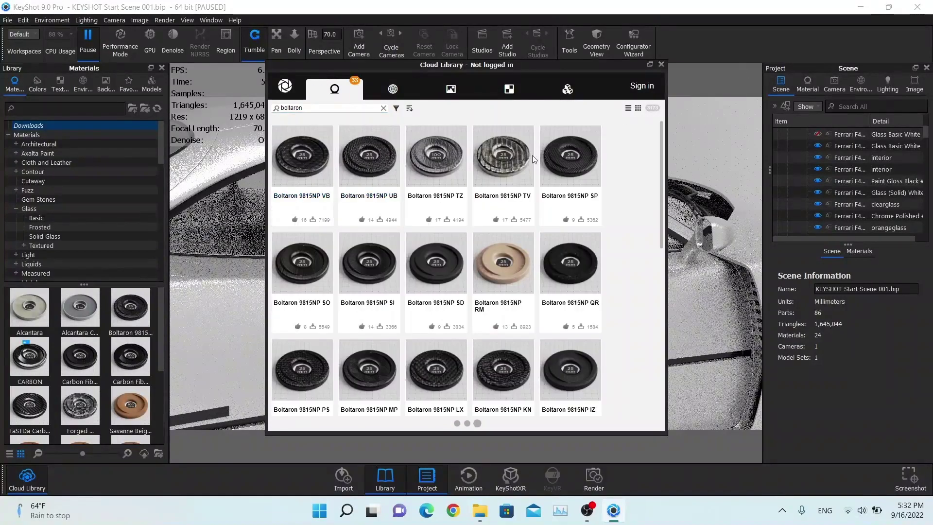
scroll(413, 243, "down", 2)
scroll(614, 164, "up", 3)
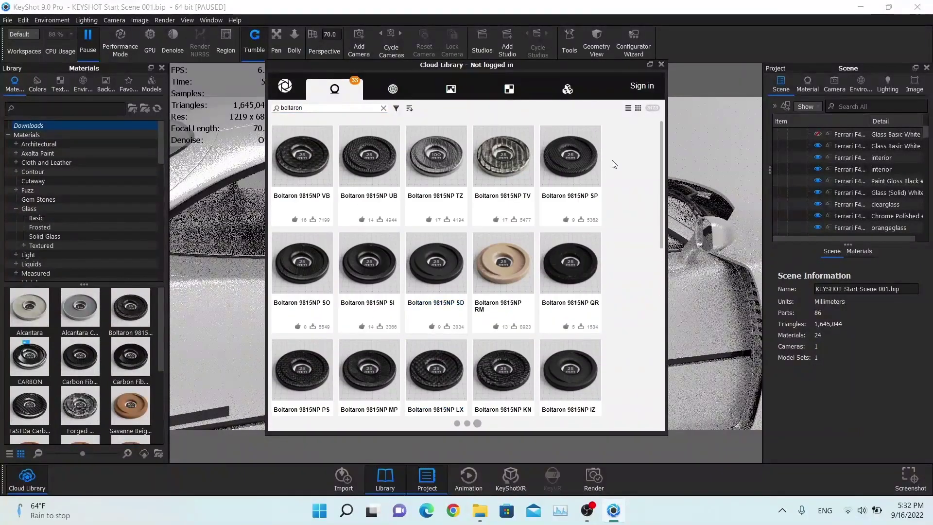
left_click(661, 64)
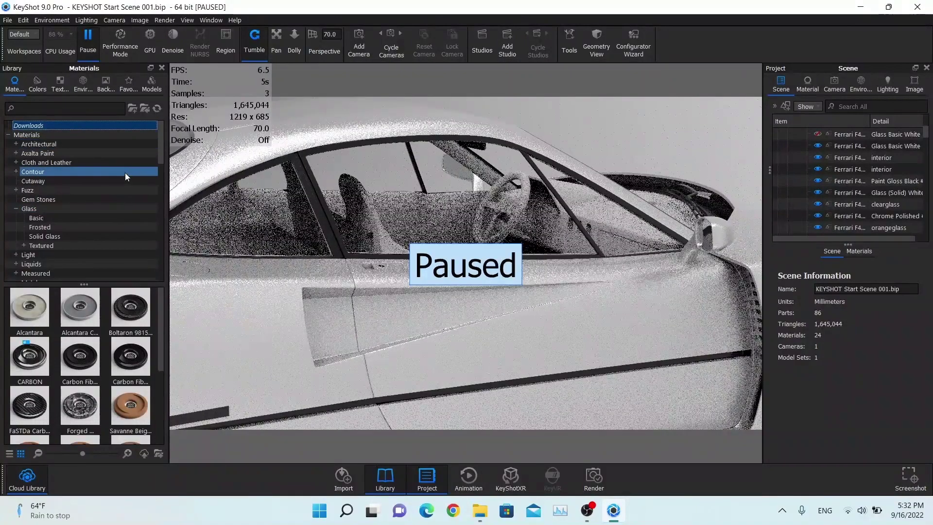
- Resume the real-time render and apply the downloaded Boltaron 9815NP BS material to the cabin interior
left_click(88, 49)
left_click(36, 111)
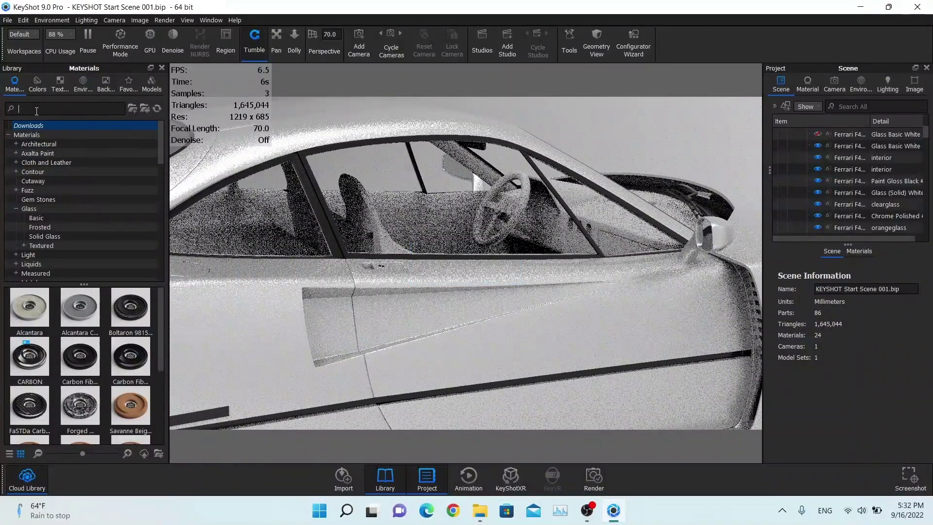
type("boltaron")
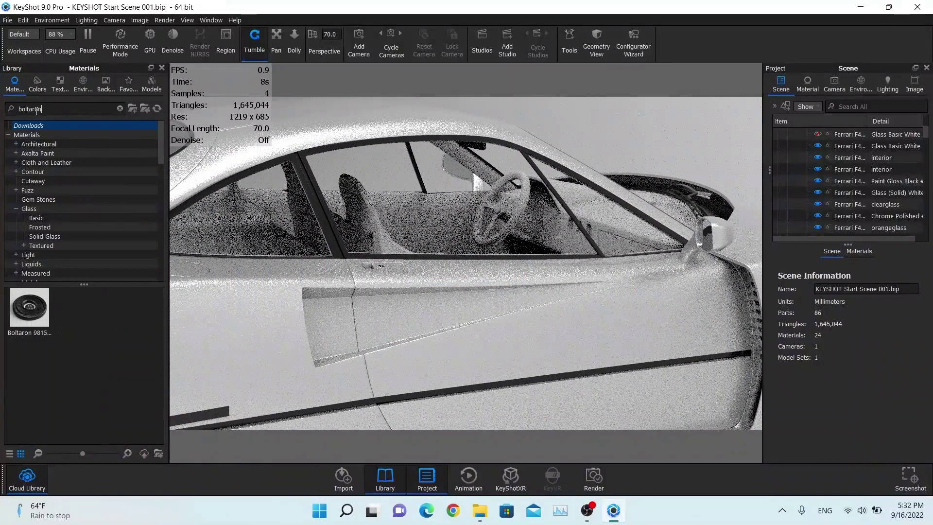
left_click_drag(26, 318, 355, 203)
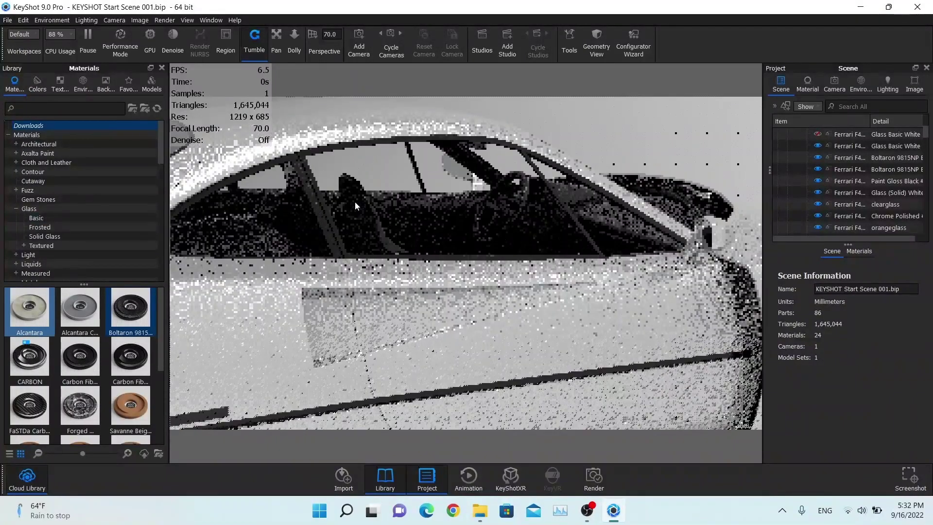
- Set the interior Boltaron material's bump texture width and height to 50 mm
double_click(355, 204)
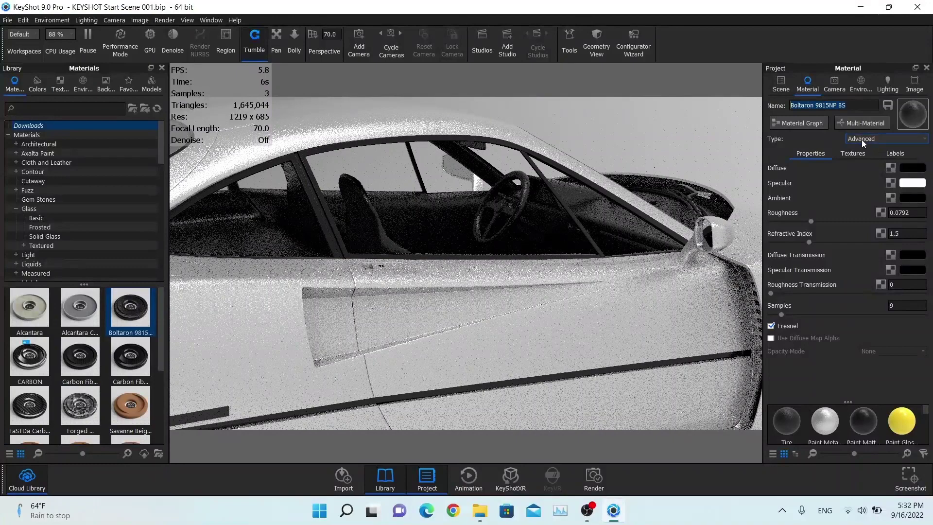
left_click(855, 153)
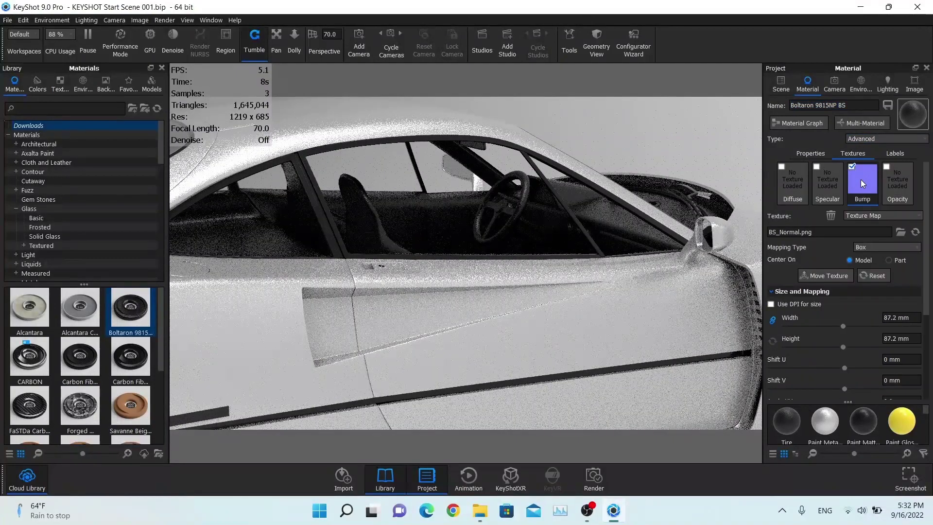
left_click(909, 318)
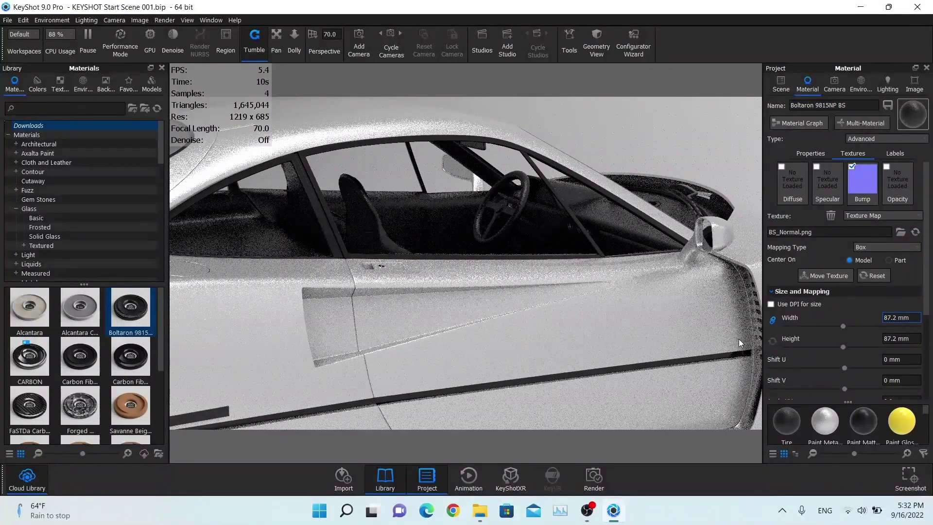
left_click_drag(906, 317, 850, 317)
type("50")
key("Return")
- Set the bump height of the interior Boltaron material's normal map to 0.5
scroll(849, 316, "down", 3)
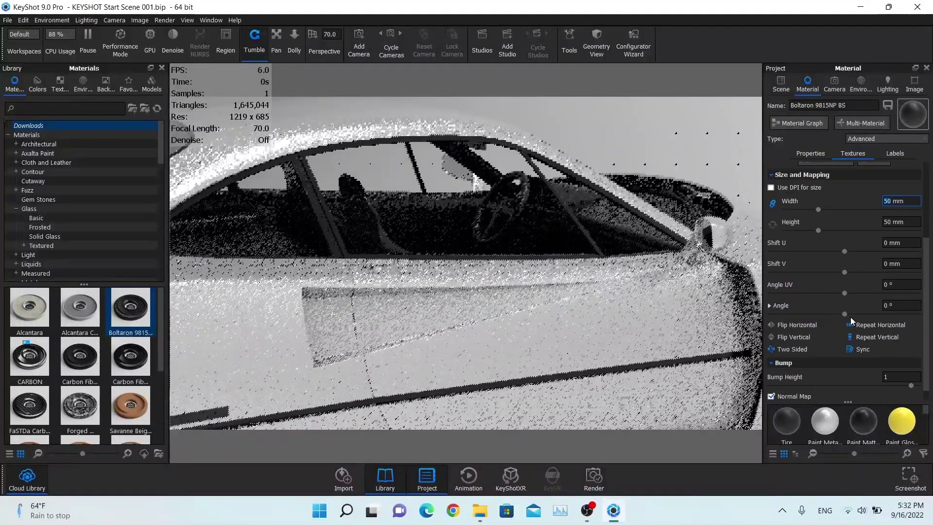
double_click(895, 378)
type("0.")
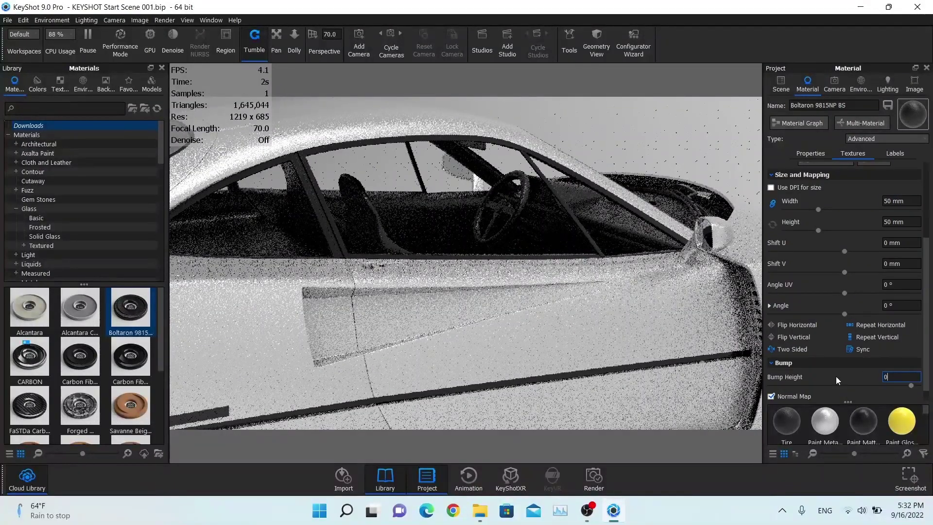
type("5")
key("Return")
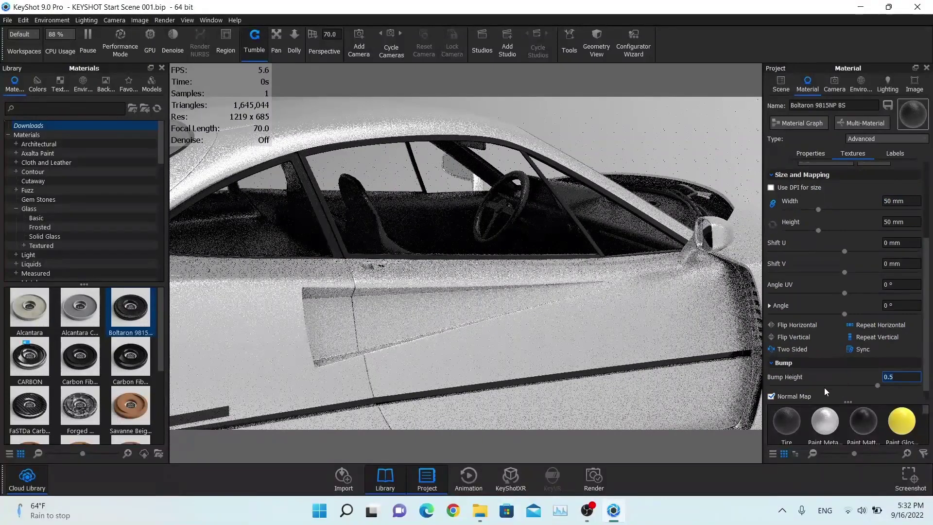
- Show all hidden parts of the car again and switch to the saved Camera 1 view
right_click(447, 233)
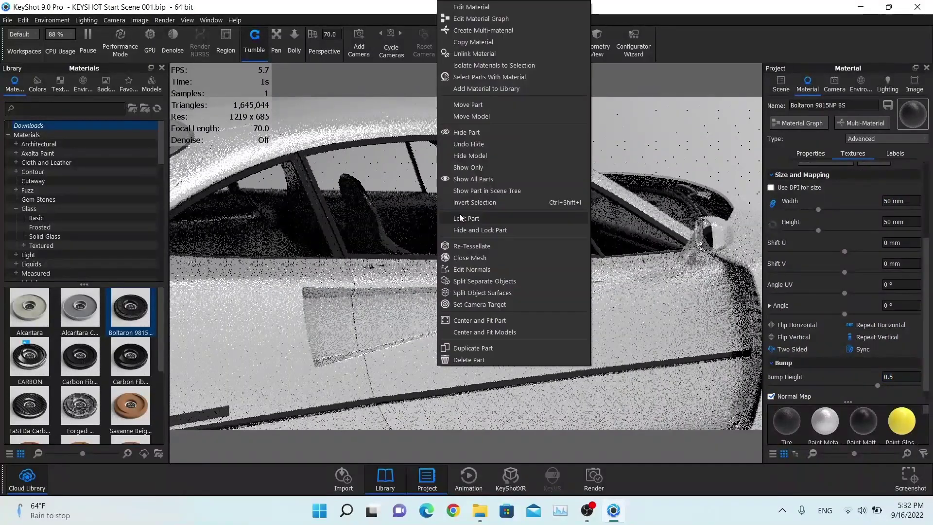
left_click(479, 178)
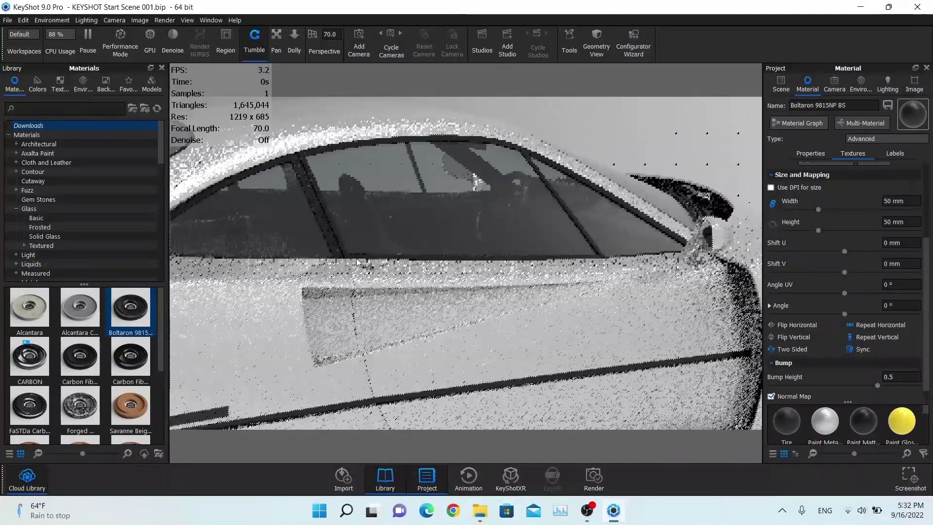
left_click(832, 85)
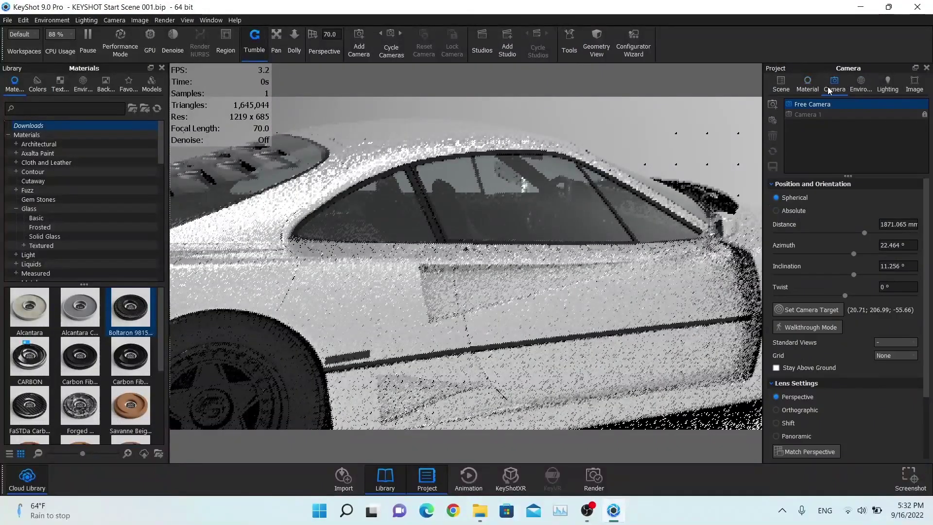
left_click(821, 115)
left_click(820, 114)
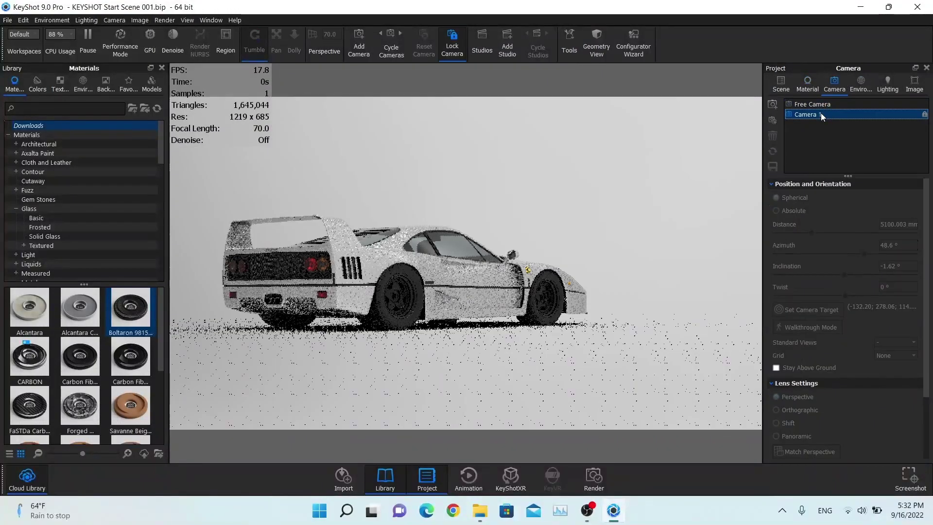